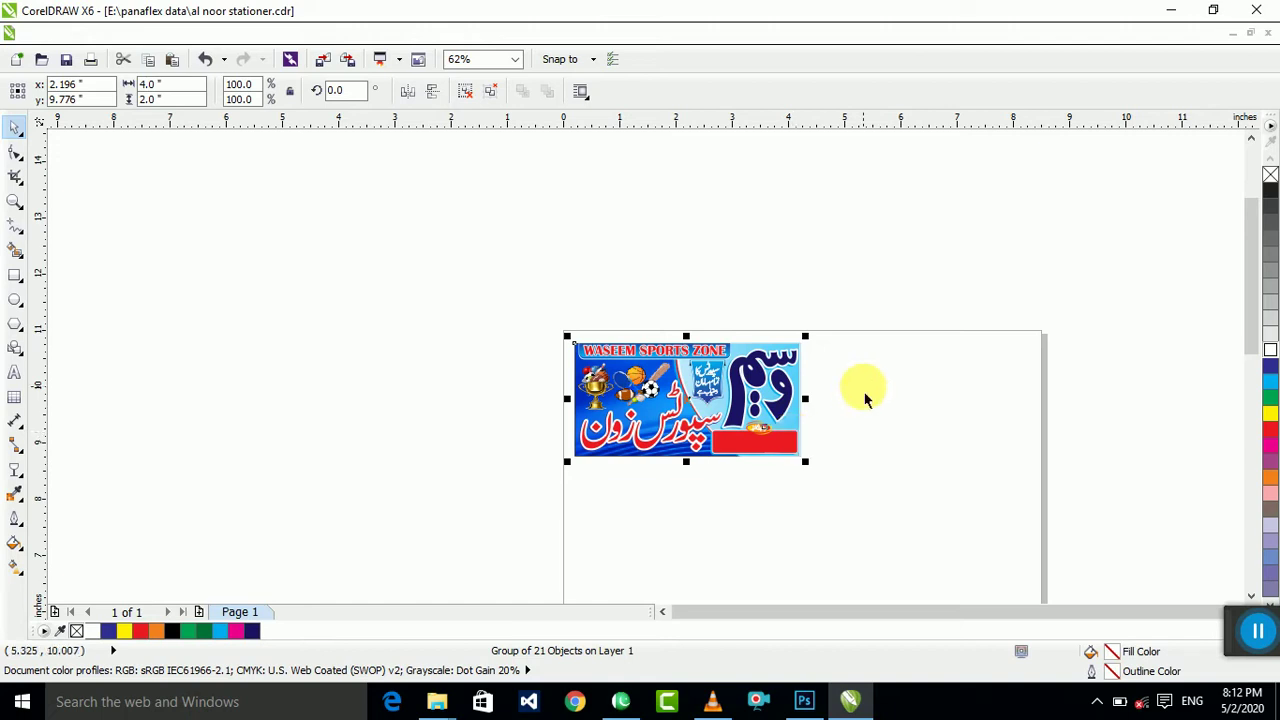
Step: Examine the finished Waseem Sports Zone banner up close and as a whole on the page
{"action": "left_click_drag", "start_coordinate": [875, 274], "coordinate": [443, 525]}
{"action": "key", "text": "F4"}
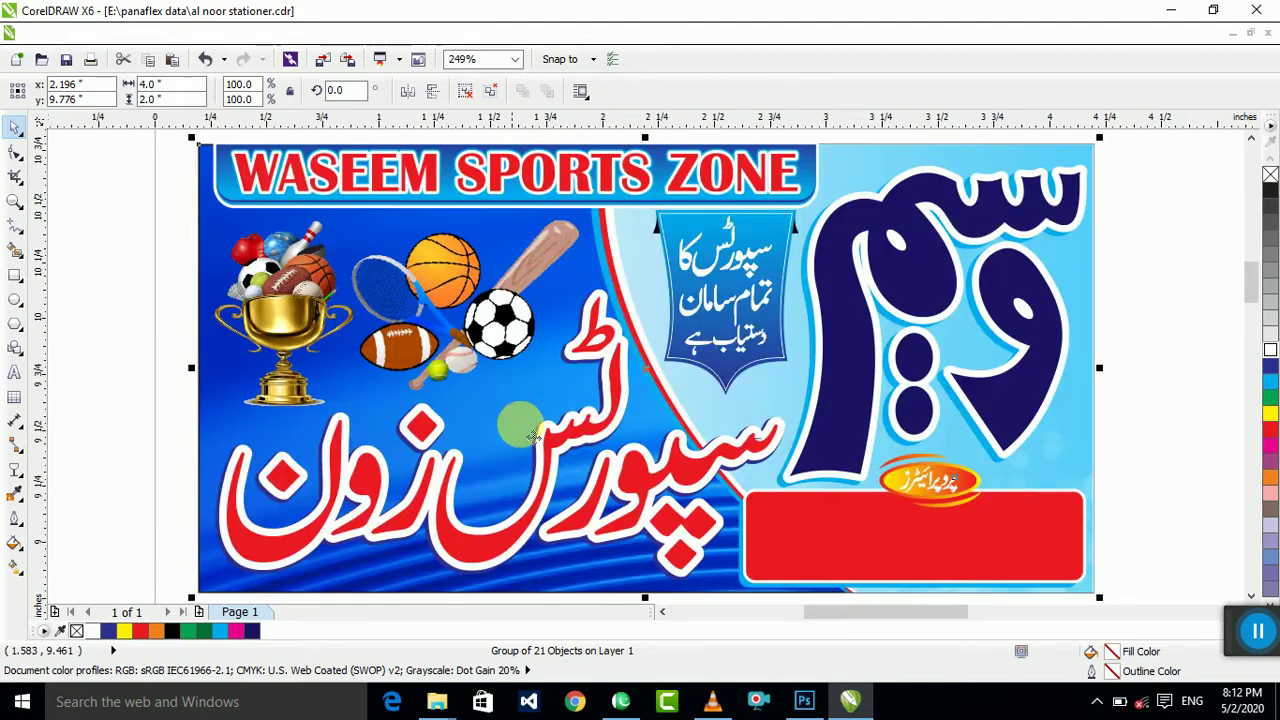
{"action": "scroll", "coordinate": [572, 366], "scroll_direction": "down", "scroll_amount": 2}
{"action": "left_click_drag", "start_coordinate": [862, 234], "coordinate": [312, 508]}
{"action": "scroll", "coordinate": [531, 337], "scroll_direction": "up", "scroll_amount": 1}
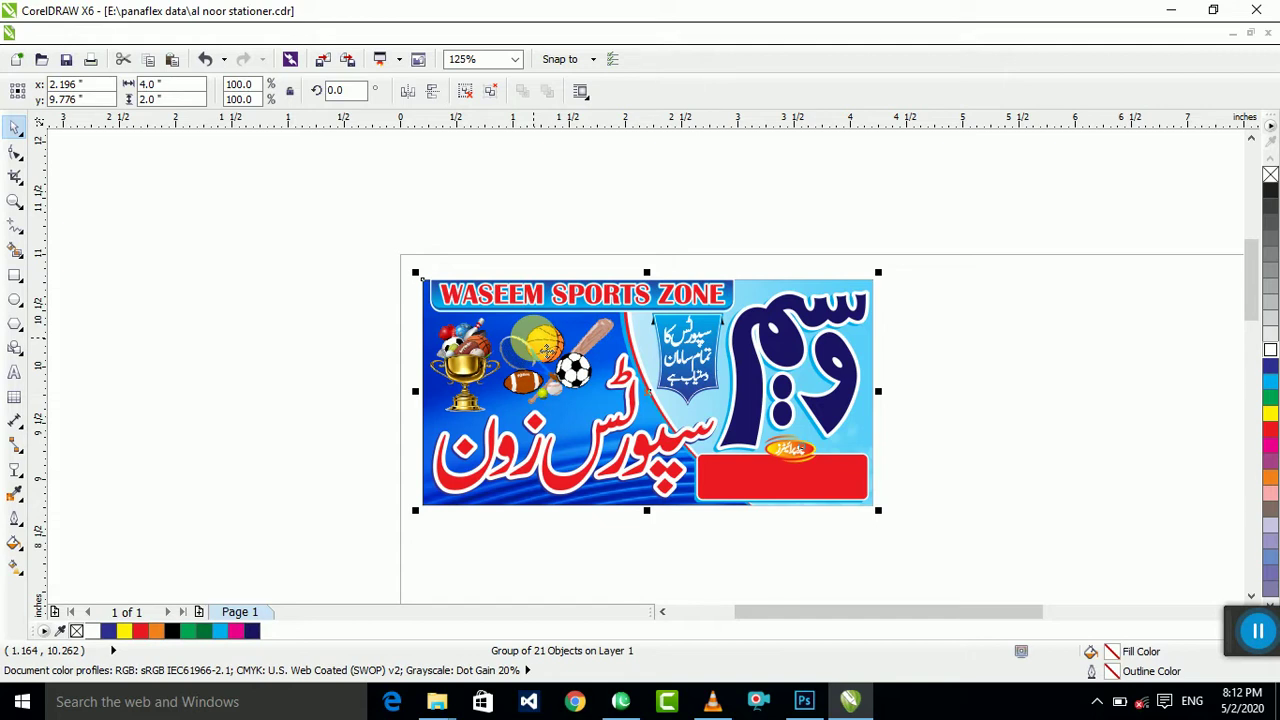
{"action": "scroll", "coordinate": [550, 345], "scroll_direction": "down", "scroll_amount": 2}
{"action": "left_click", "coordinate": [774, 286]}
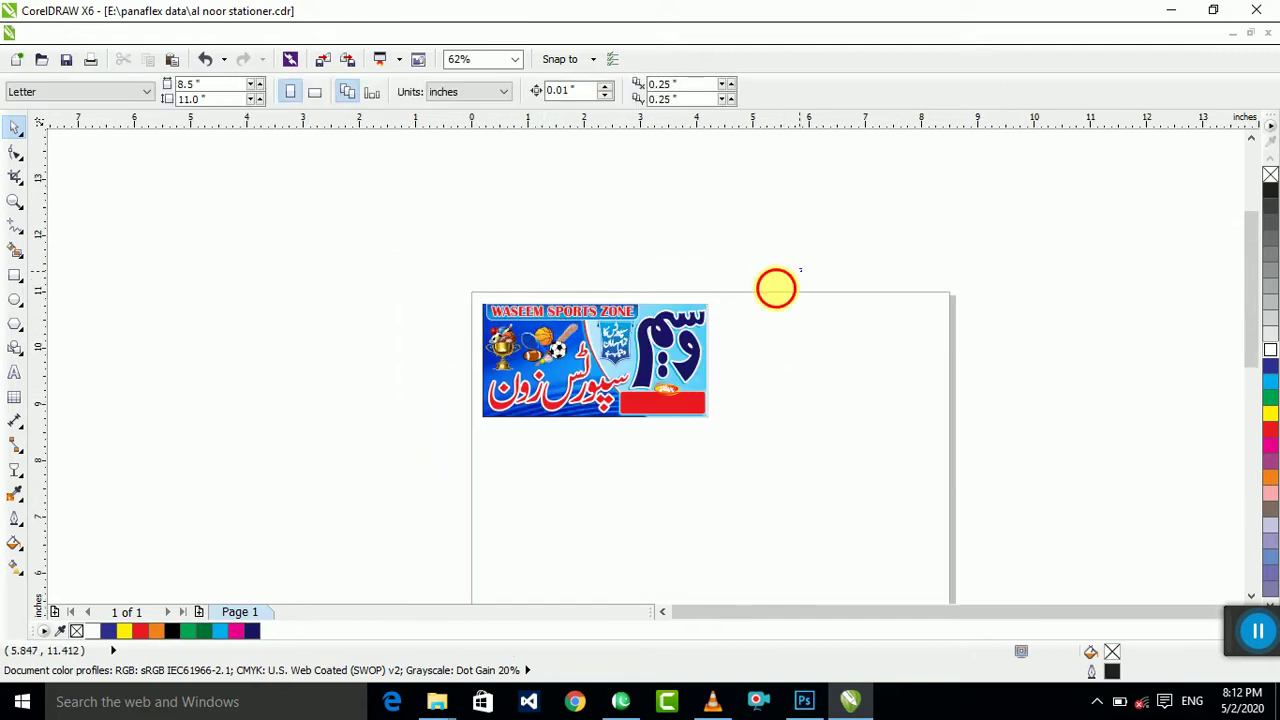
{"action": "left_click", "coordinate": [571, 414]}
{"action": "mouse_move", "coordinate": [1236, 646]}
{"action": "left_mouse_down"}
{"action": "mouse_move", "coordinate": [1121, 657]}
{"action": "mouse_move", "coordinate": [1228, 664]}
{"action": "left_mouse_up"}
{"action": "left_click", "coordinate": [921, 334]}
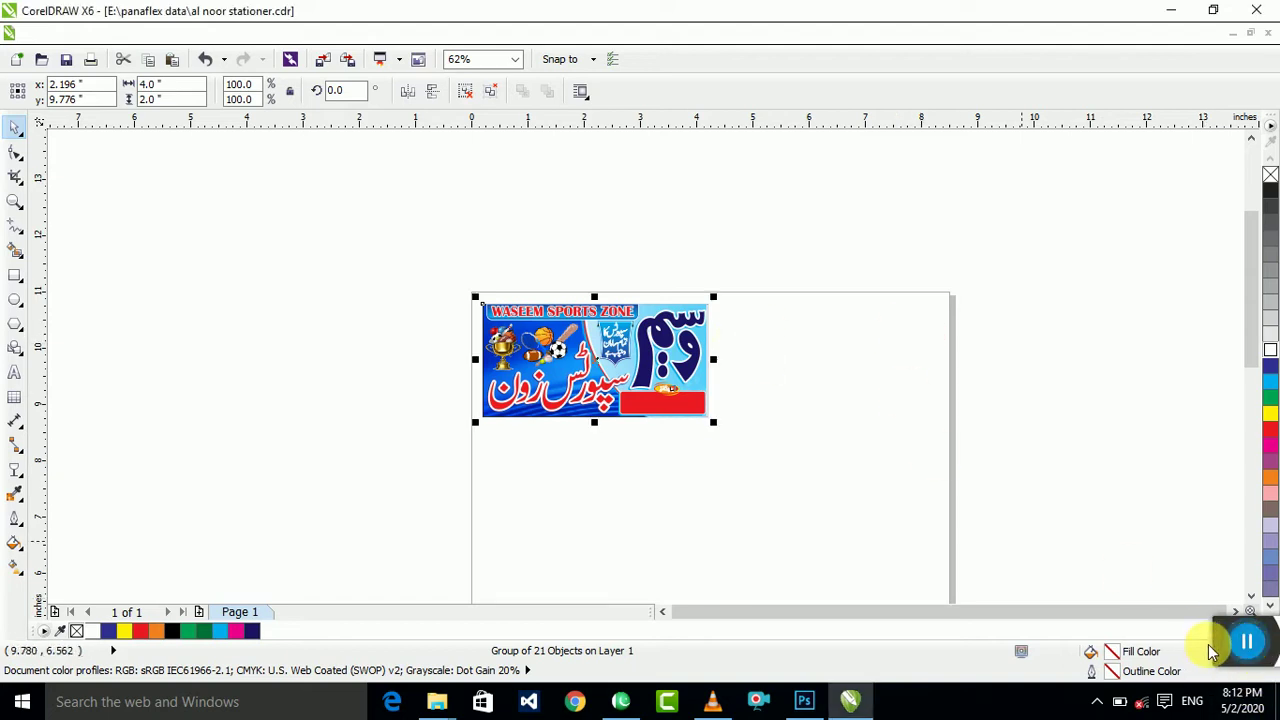
{"action": "left_click", "coordinate": [1250, 642]}
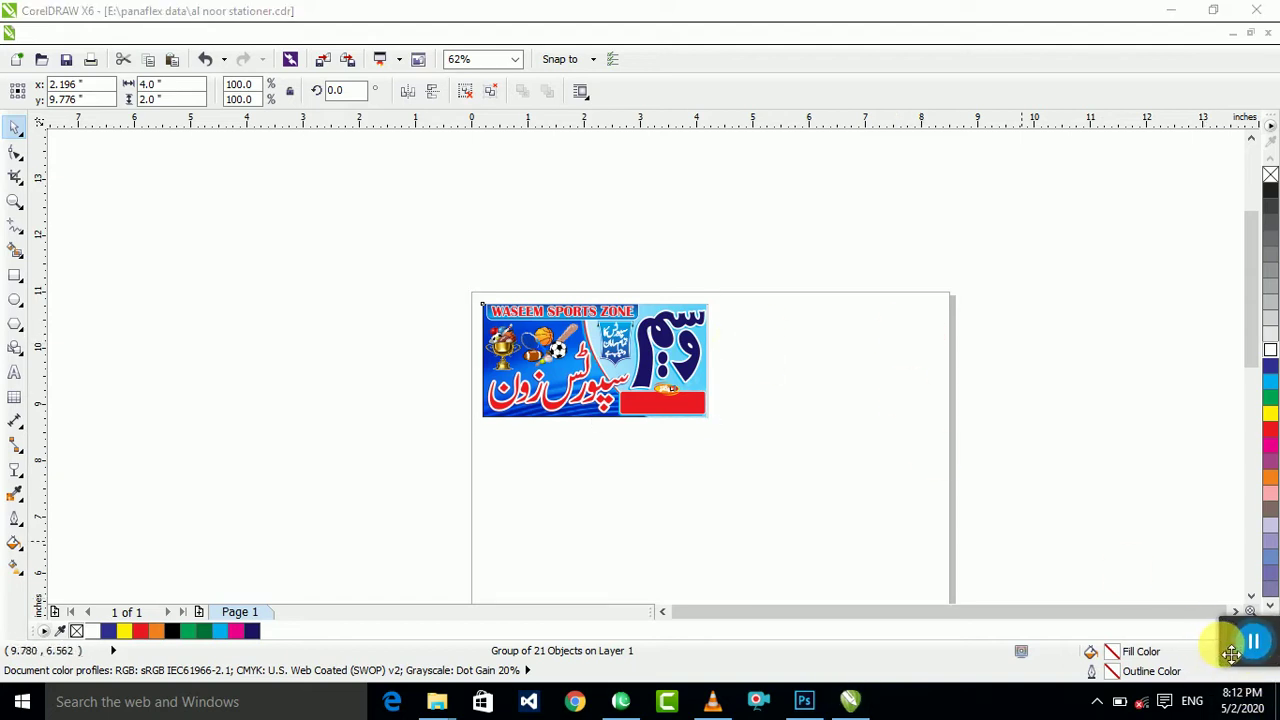
Step: Check the banner's width and the document's measurement units
{"action": "left_click", "coordinate": [14, 276]}
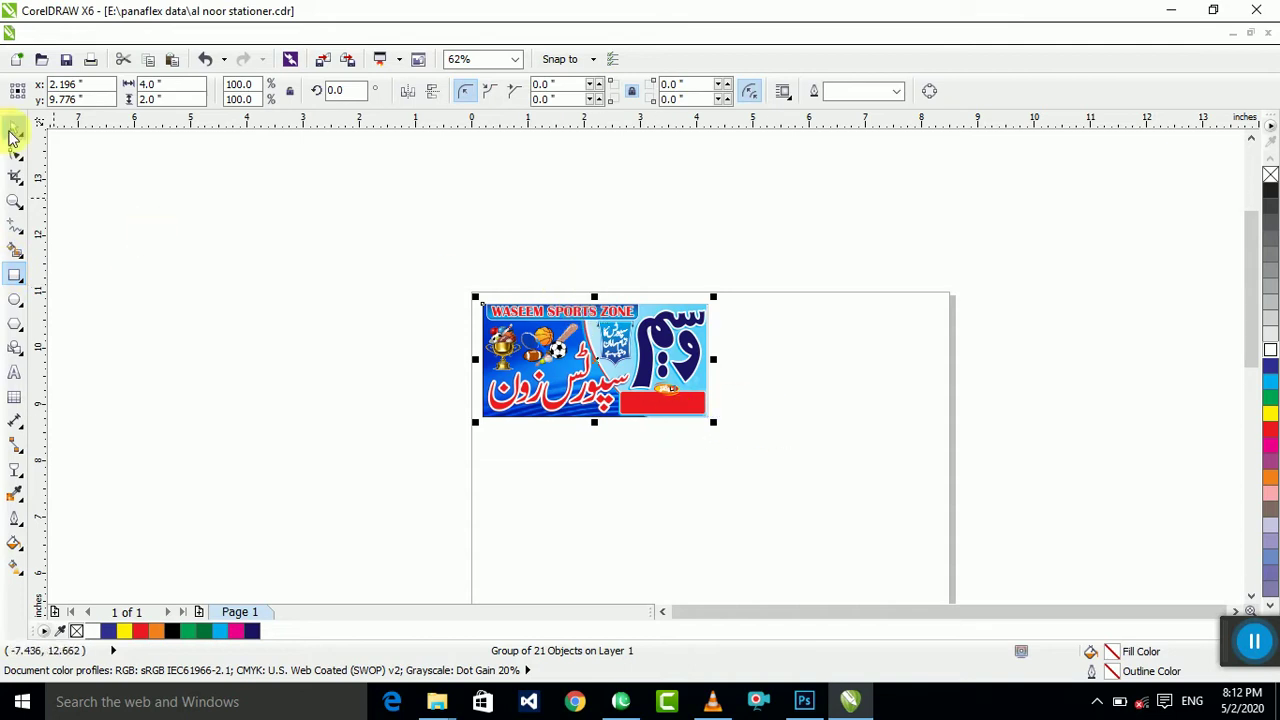
{"action": "scroll", "coordinate": [591, 486], "scroll_direction": "up", "scroll_amount": 3}
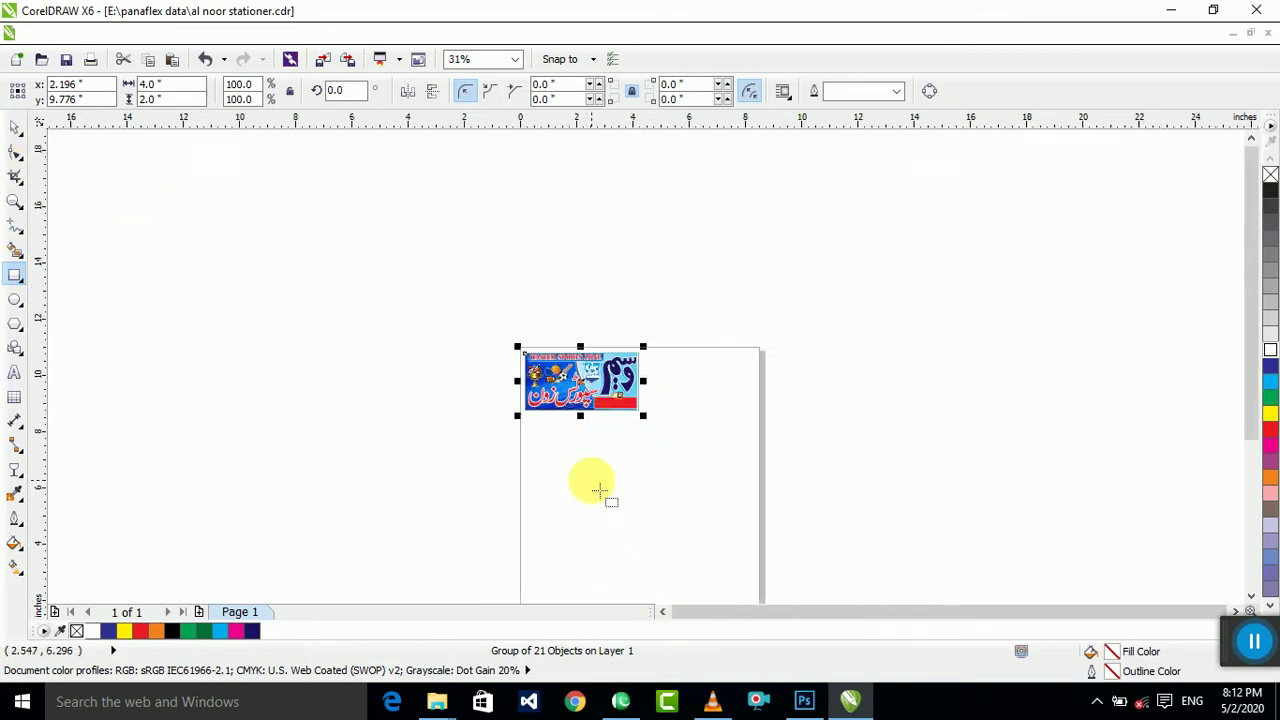
{"action": "double_click", "coordinate": [160, 84]}
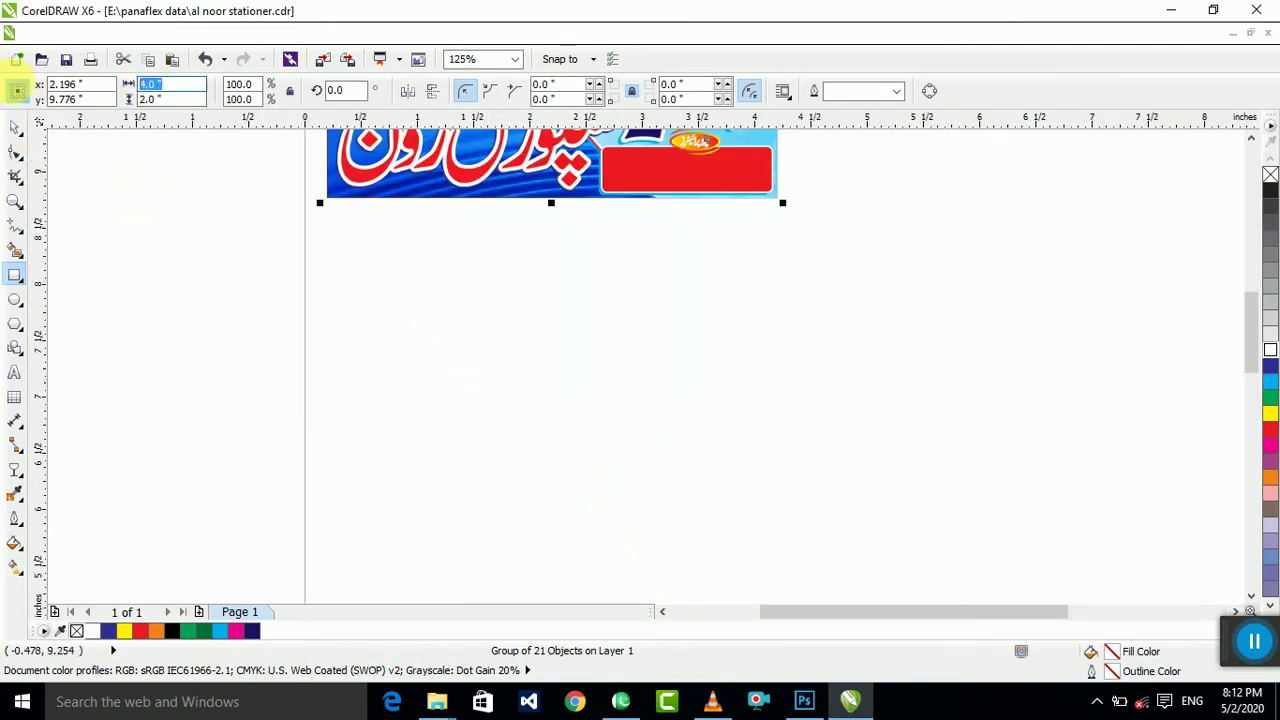
{"action": "left_click", "coordinate": [22, 133]}
{"action": "left_click", "coordinate": [157, 191]}
{"action": "left_click", "coordinate": [468, 92]}
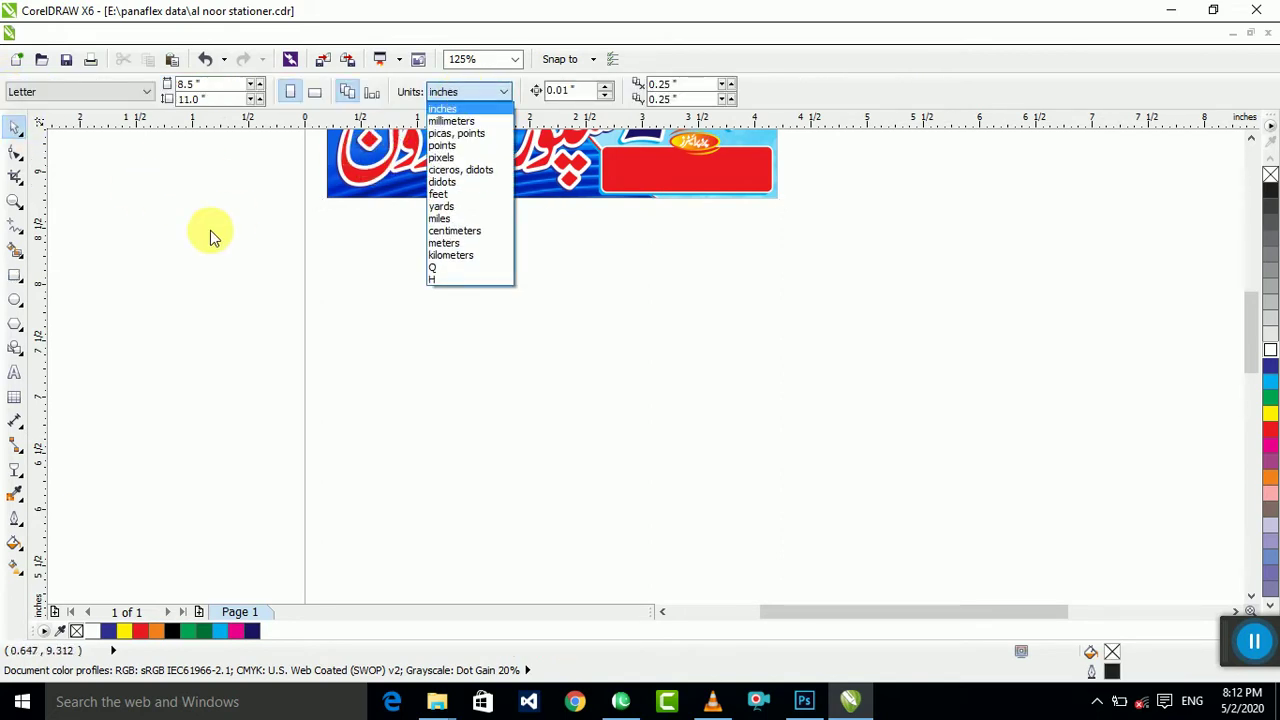
{"action": "left_click", "coordinate": [210, 234]}
{"action": "left_click", "coordinate": [445, 92]}
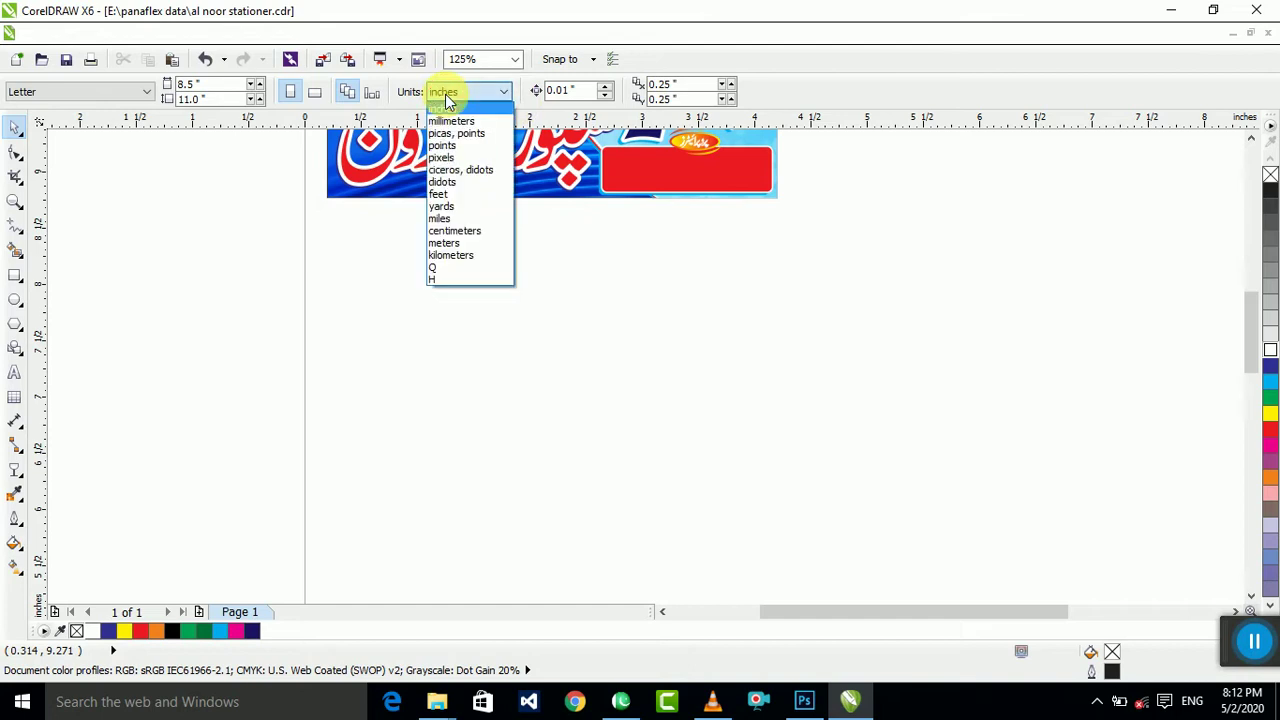
{"action": "left_click", "coordinate": [446, 100]}
Step: Draw a rectangle about 6.1 by 2.8 inches on the page below the banner
{"action": "left_click", "coordinate": [14, 272]}
{"action": "scroll", "coordinate": [345, 284], "scroll_direction": "down", "scroll_amount": 1}
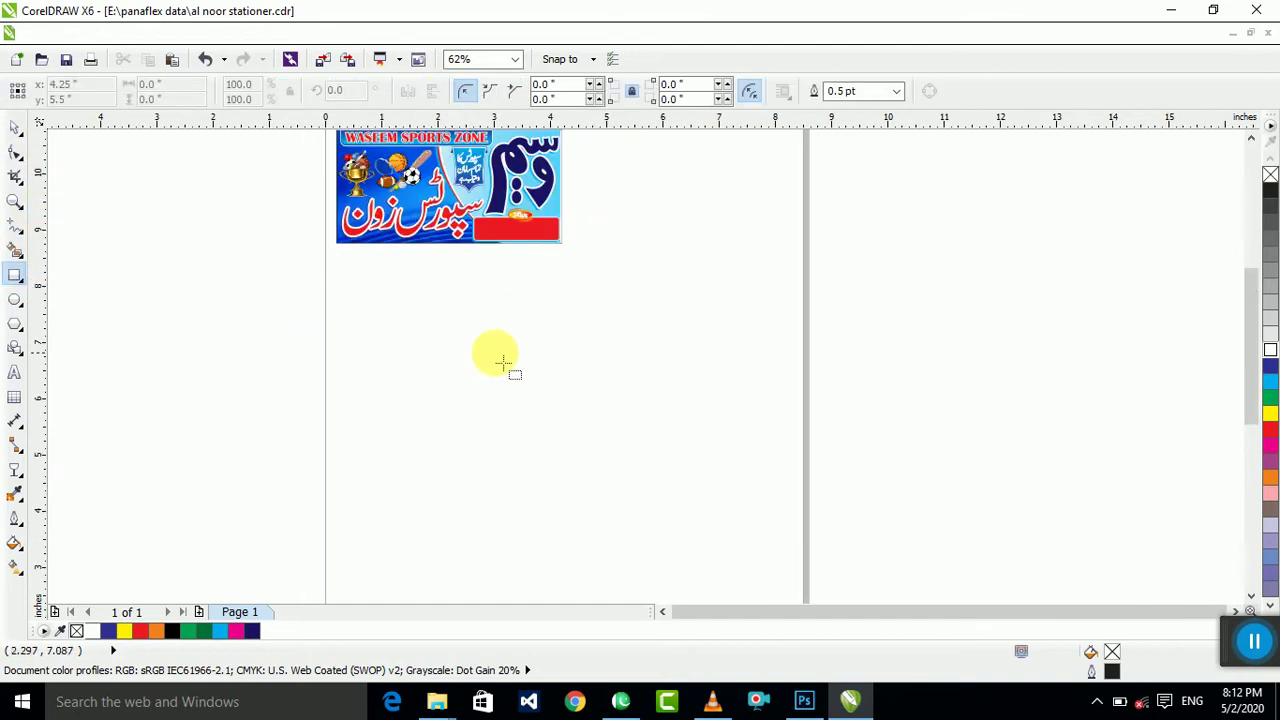
{"action": "left_click_drag", "start_coordinate": [342, 277], "coordinate": [686, 434]}
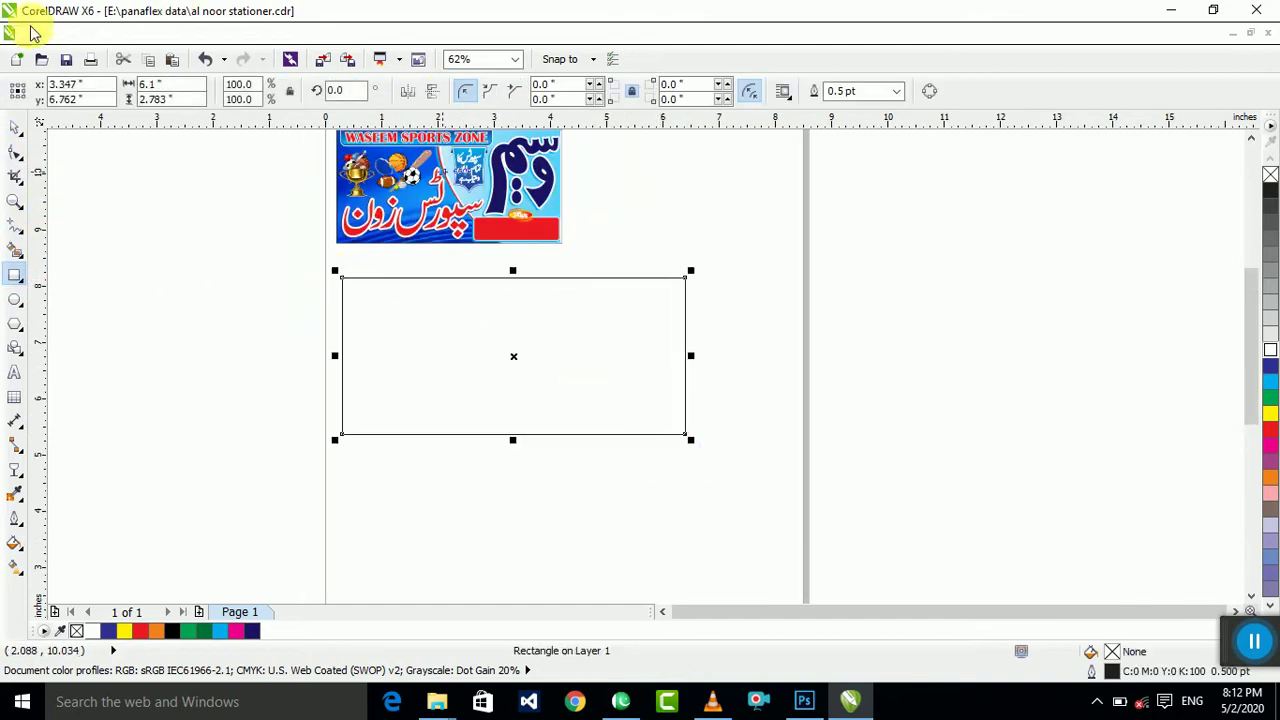
{"action": "left_click", "coordinate": [175, 85]}
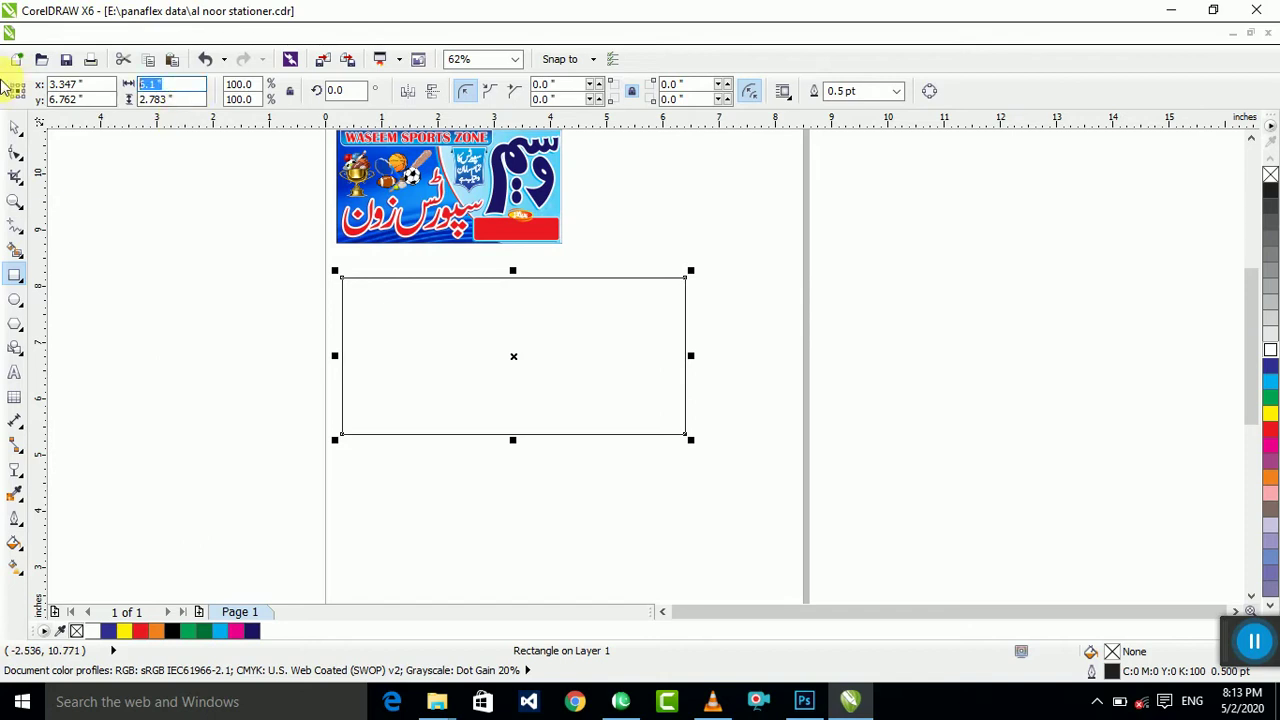
{"action": "type", "text": "2"}
{"action": "key", "text": "Return"}
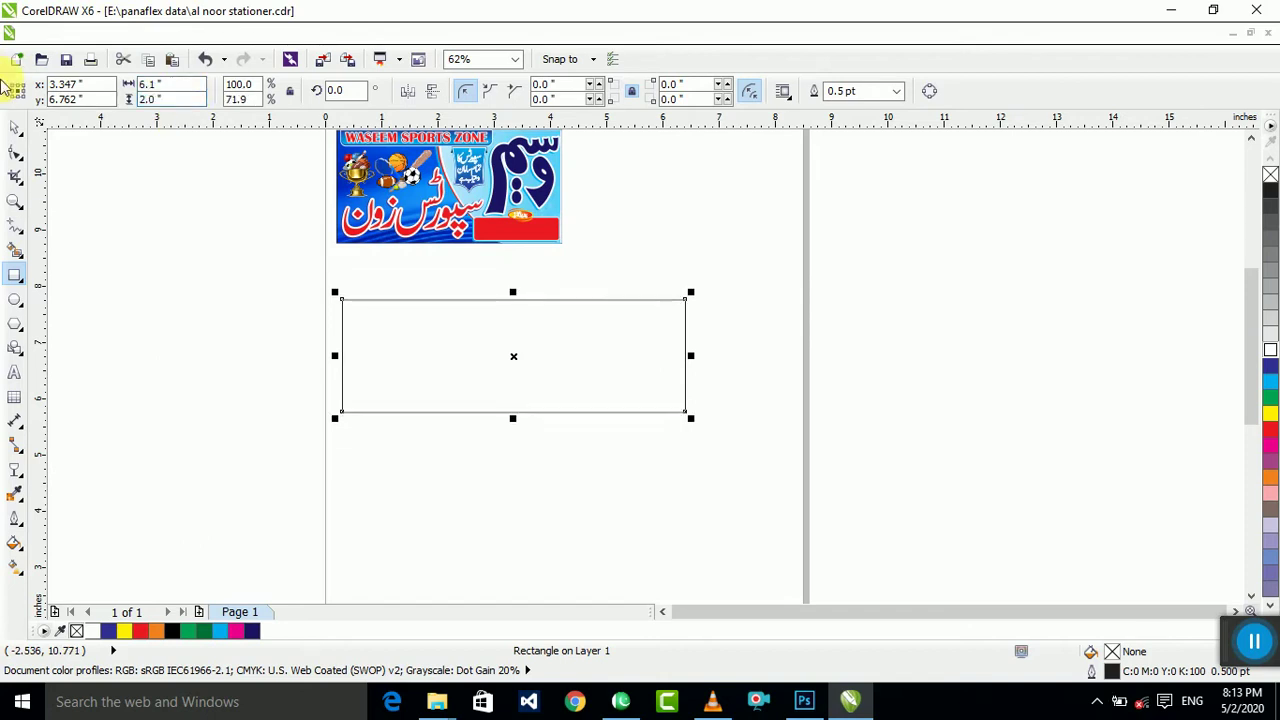
{"action": "key", "text": "ctrl+z"}
Step: Check the banner's size and resize the rectangle below it to 4 inches wide and 2 inches high
{"action": "left_click", "coordinate": [15, 127]}
{"action": "scroll", "coordinate": [678, 290], "scroll_direction": "up", "scroll_amount": 1}
{"action": "left_click", "coordinate": [543, 262]}
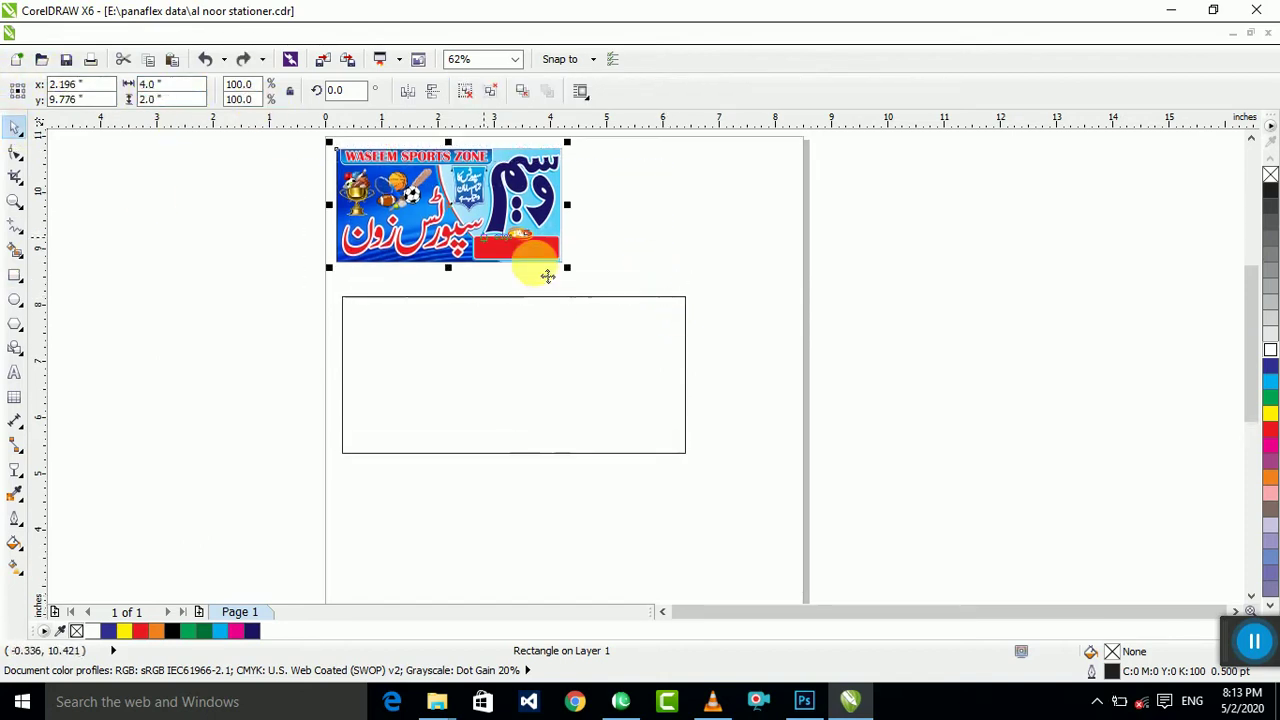
{"action": "left_click", "coordinate": [586, 351]}
{"action": "left_click", "coordinate": [180, 86]}
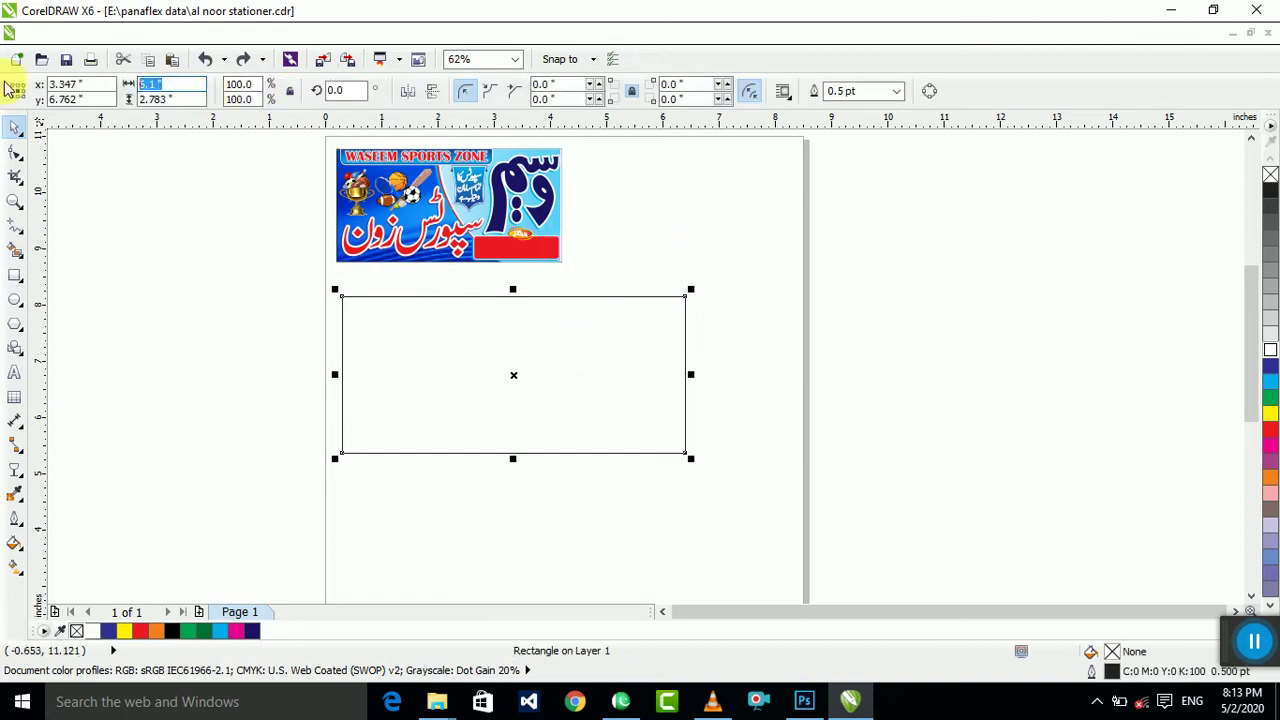
{"action": "type", "text": "2"}
{"action": "key", "text": "Return"}
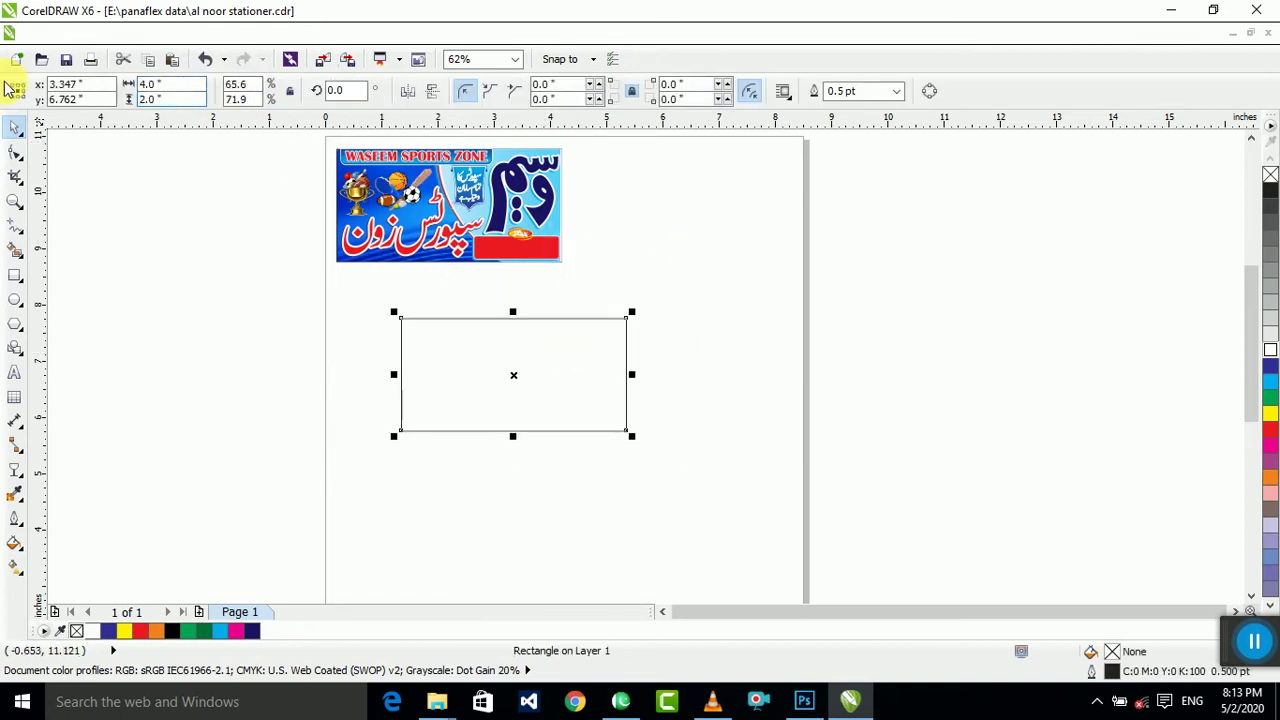
Step: Move the rectangle directly beneath the banner, with its centre at about x 2.3 and y 6.95 inches
{"action": "left_click", "coordinate": [725, 210]}
{"action": "left_click", "coordinate": [500, 396]}
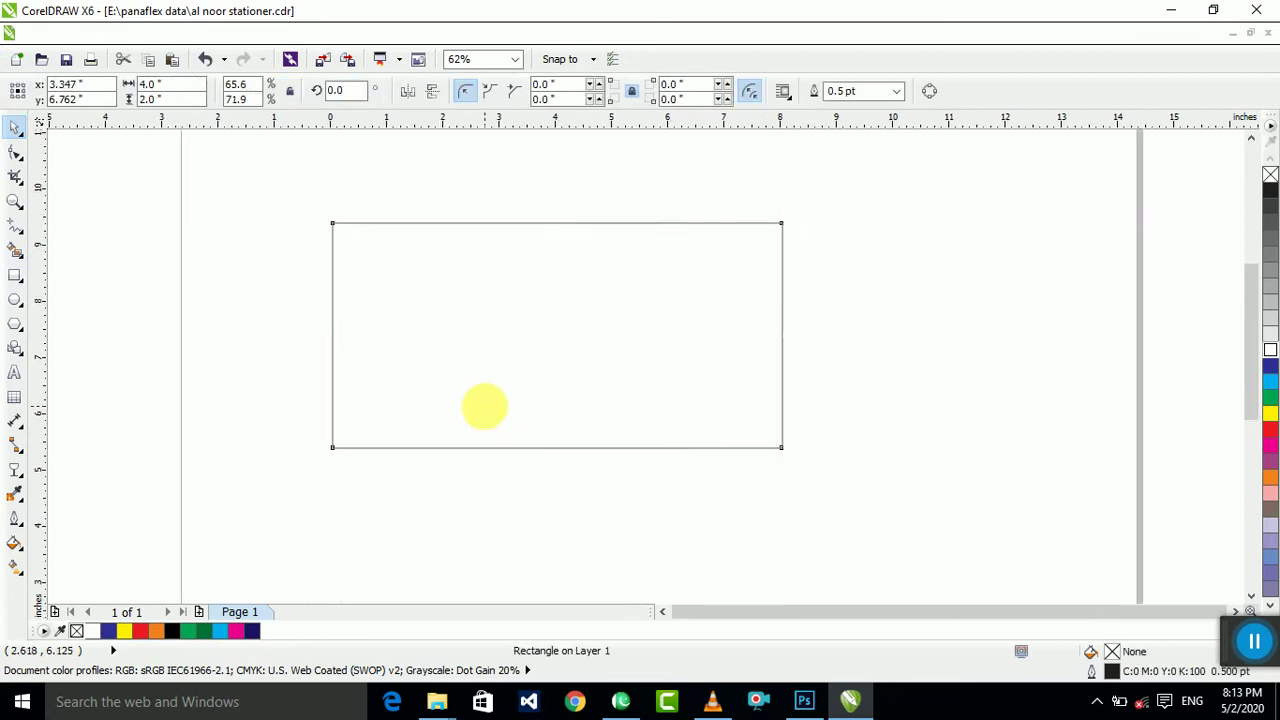
{"action": "left_click", "coordinate": [487, 410]}
{"action": "left_click", "coordinate": [383, 309]}
{"action": "left_click_drag", "start_coordinate": [508, 355], "coordinate": [449, 345]}
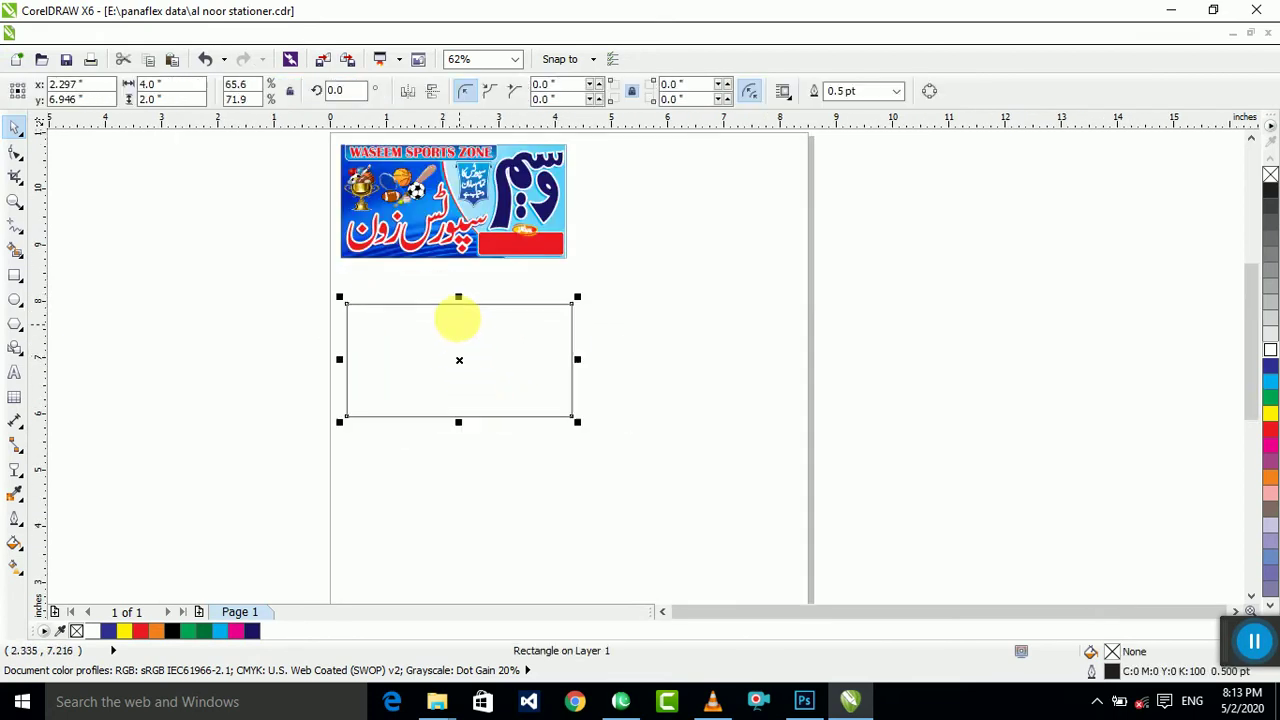
Step: Duplicate the grouped banner and place the copy to the right of the original
{"action": "scroll", "coordinate": [448, 245], "scroll_direction": "up", "scroll_amount": 2}
{"action": "scroll", "coordinate": [567, 317], "scroll_direction": "down", "scroll_amount": 3}
{"action": "left_click_drag", "start_coordinate": [515, 255], "coordinate": [770, 325]}
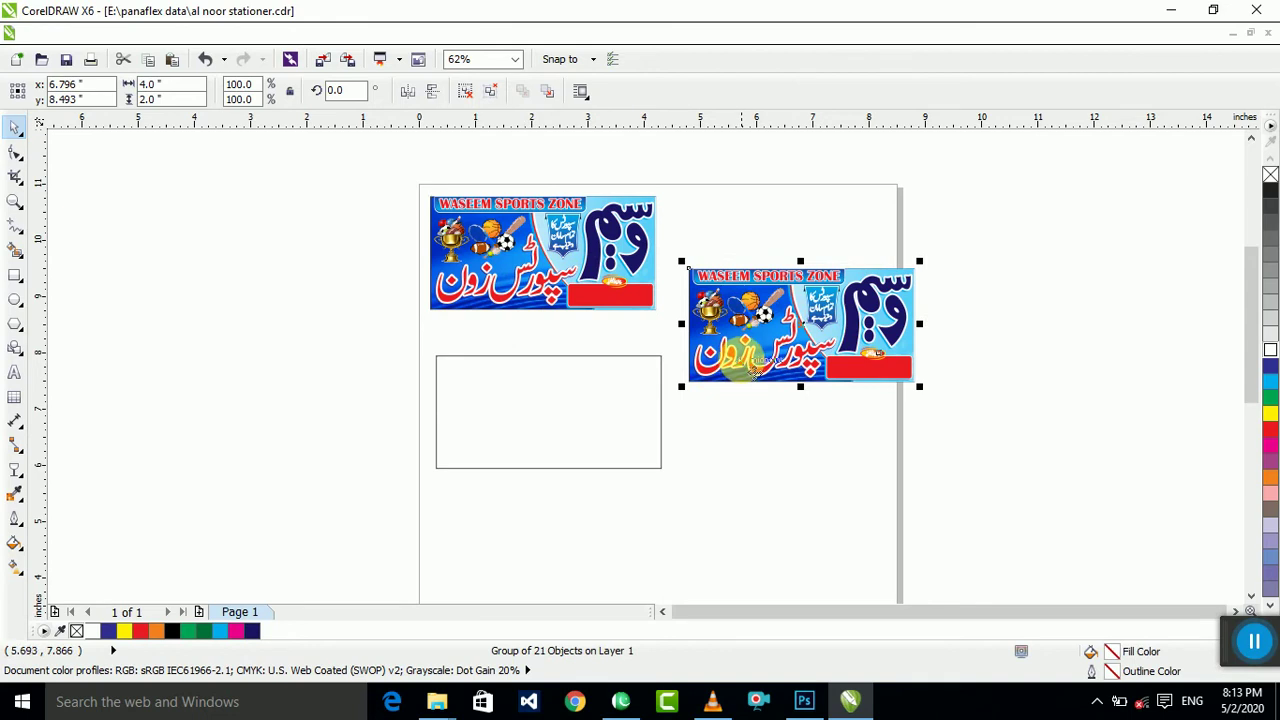
{"action": "left_click", "coordinate": [850, 218]}
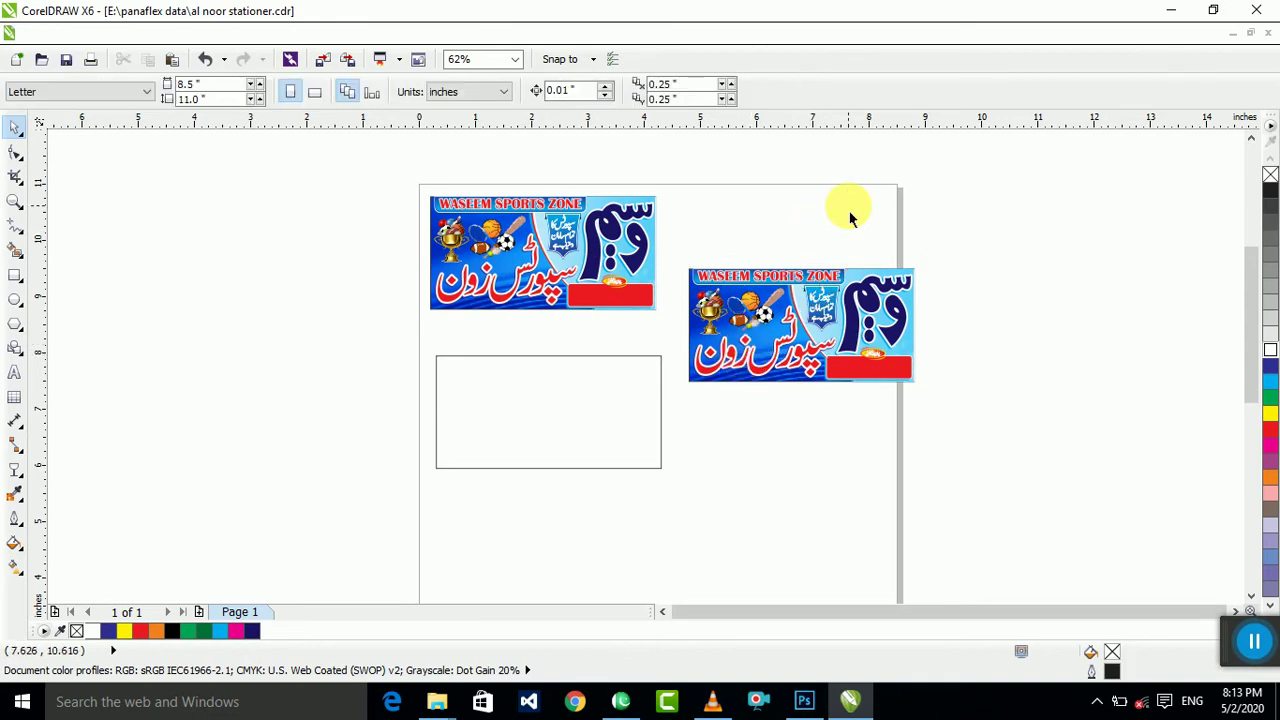
Step: Move the banner copy up so it sits almost level with the original banner
{"action": "scroll", "coordinate": [941, 358], "scroll_direction": "up", "scroll_amount": 2}
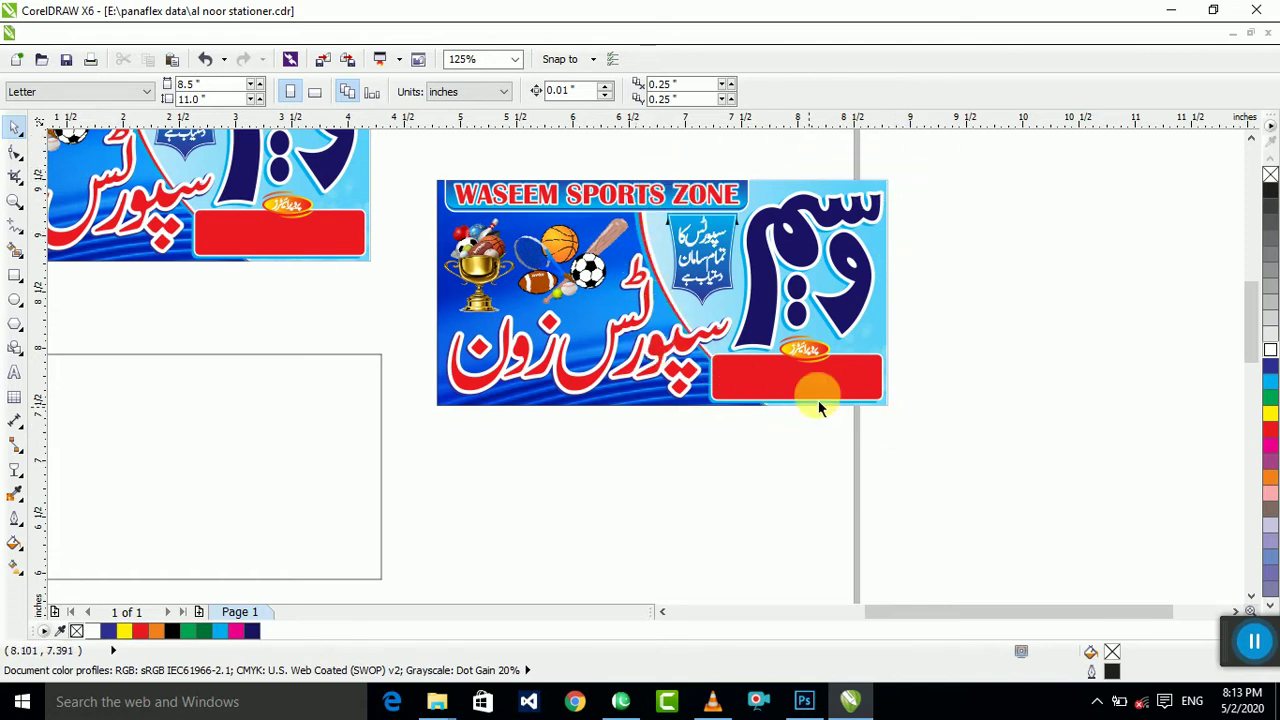
{"action": "scroll", "coordinate": [884, 275], "scroll_direction": "down", "scroll_amount": 1}
{"action": "left_click_drag", "start_coordinate": [952, 174], "coordinate": [655, 386]}
{"action": "left_click_drag", "start_coordinate": [713, 318], "coordinate": [712, 259]}
{"action": "left_click", "coordinate": [738, 375]}
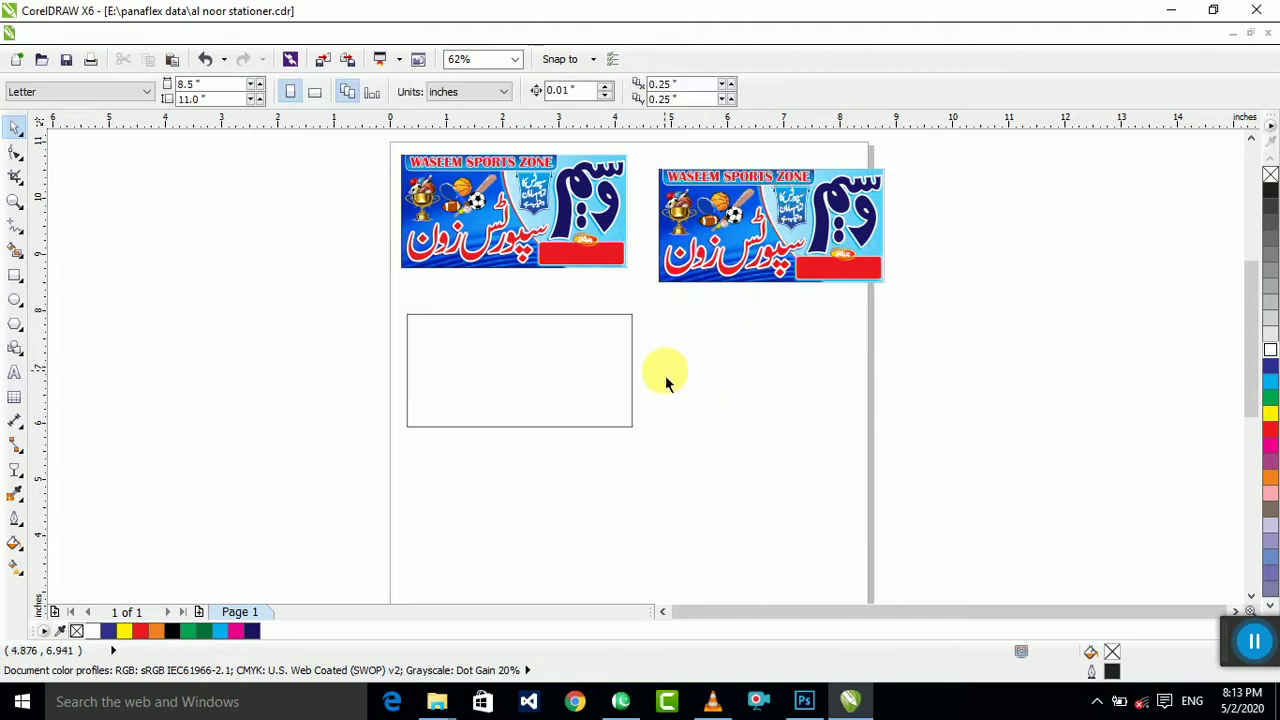
Step: Draw an ellipse about 3.3 inches wide and 3.5 inches high below the banner copy
{"action": "scroll", "coordinate": [667, 384], "scroll_direction": "up", "scroll_amount": 2}
{"action": "left_click", "coordinate": [15, 299]}
{"action": "scroll", "coordinate": [594, 337], "scroll_direction": "down", "scroll_amount": 2}
{"action": "left_click_drag", "start_coordinate": [691, 327], "coordinate": [882, 528]}
{"action": "left_click", "coordinate": [15, 128]}
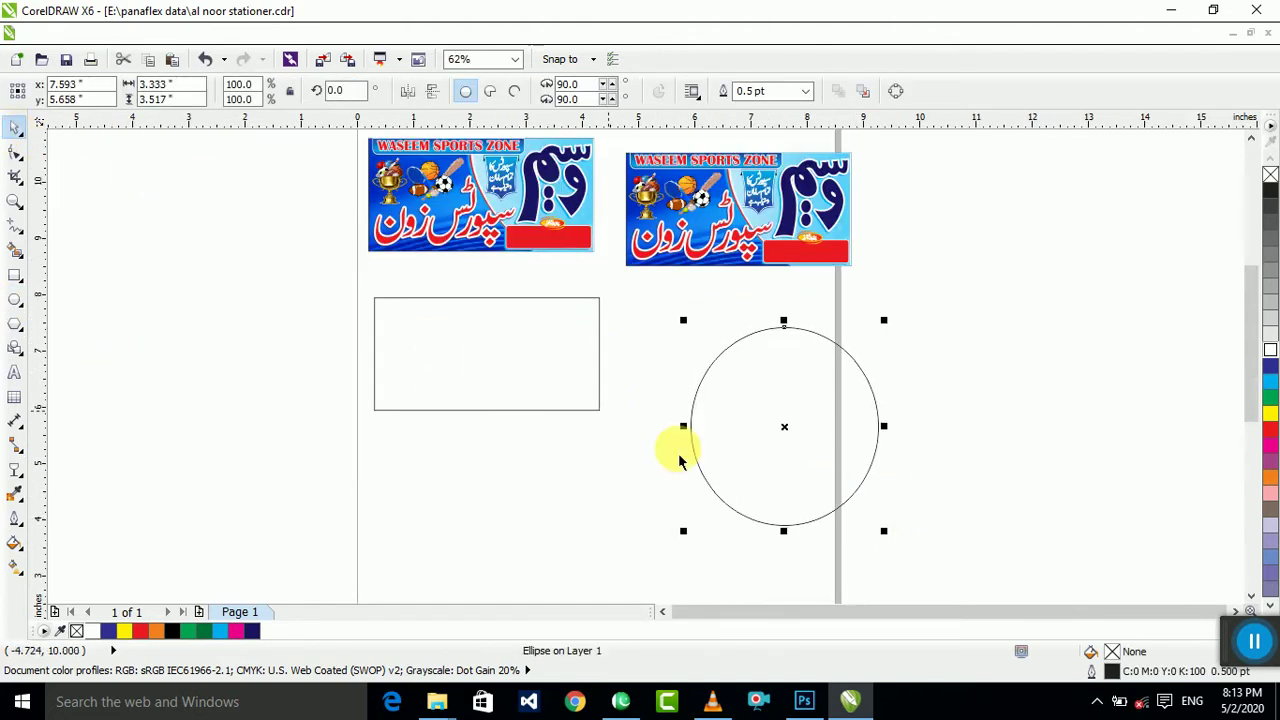
Step: Move the ellipse over the right part of the rectangle and narrow it to about 2.8 inches
{"action": "left_click_drag", "start_coordinate": [784, 518], "coordinate": [570, 447]}
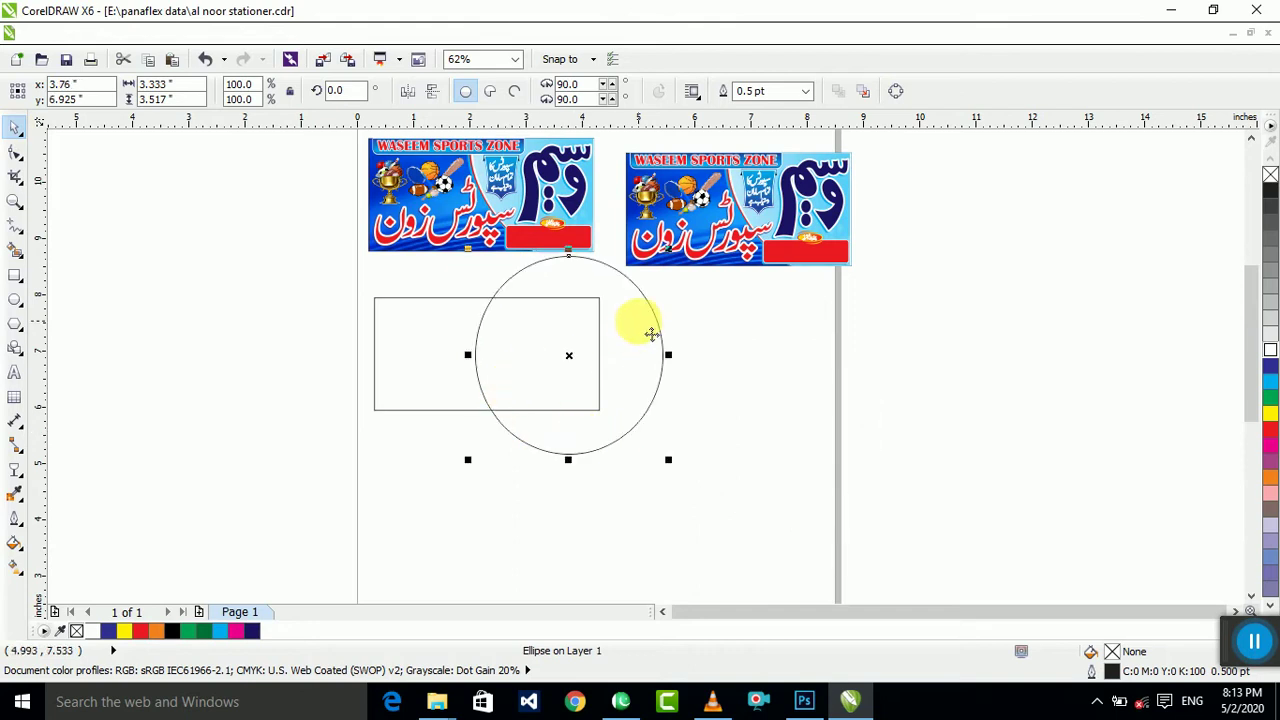
{"action": "left_click_drag", "start_coordinate": [681, 370], "coordinate": [617, 351]}
{"action": "left_click", "coordinate": [694, 391]}
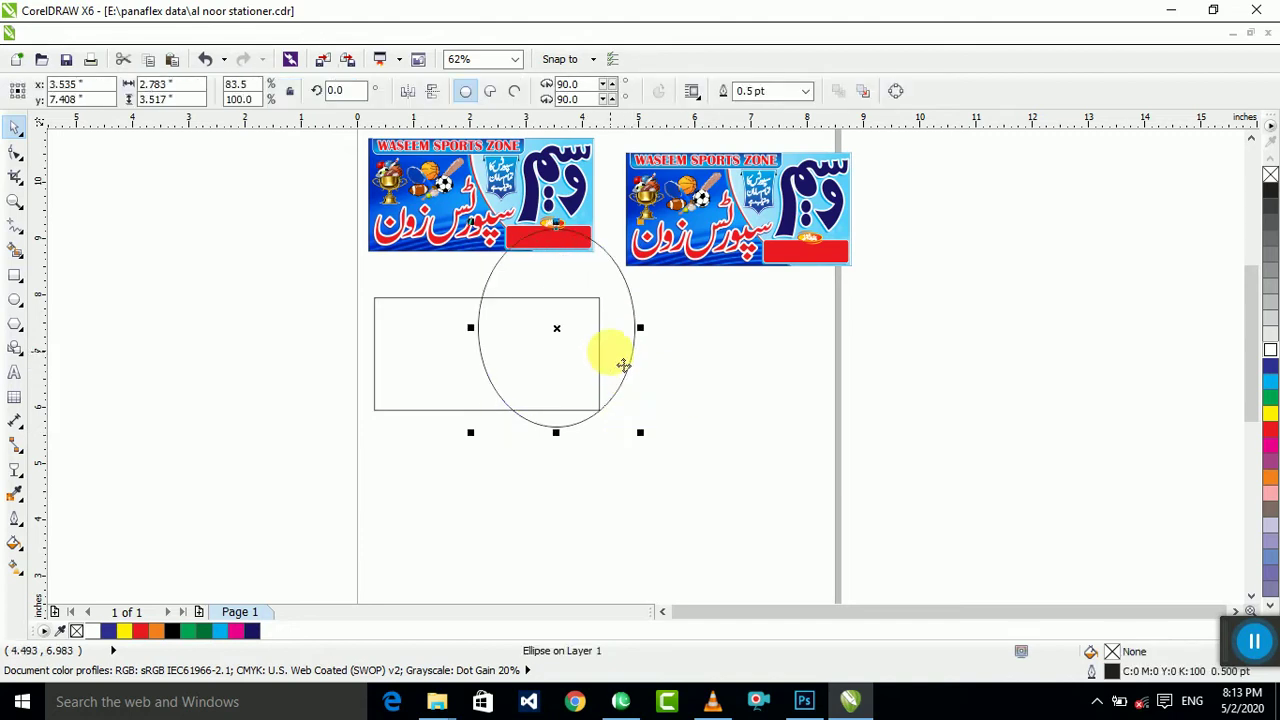
Step: Rotate the ellipse 44 degrees about its centre
{"action": "left_click", "coordinate": [623, 366]}
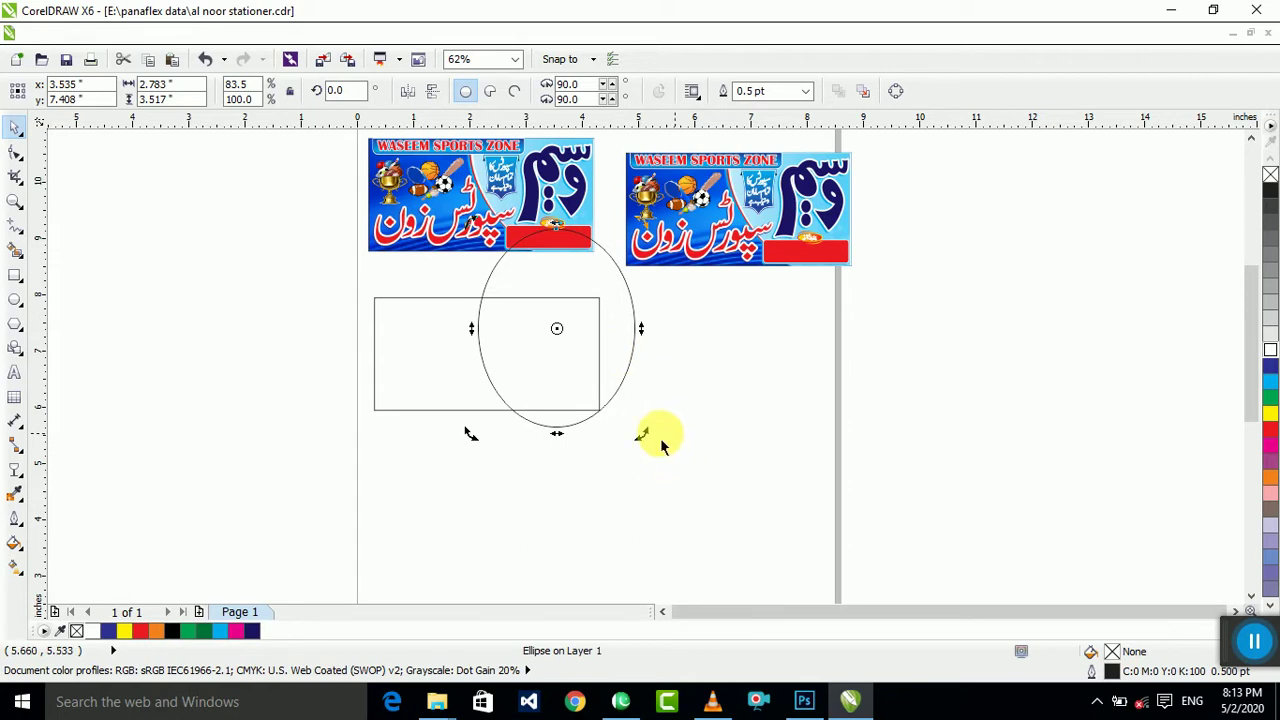
{"action": "scroll", "coordinate": [641, 440], "scroll_direction": "up", "scroll_amount": 2}
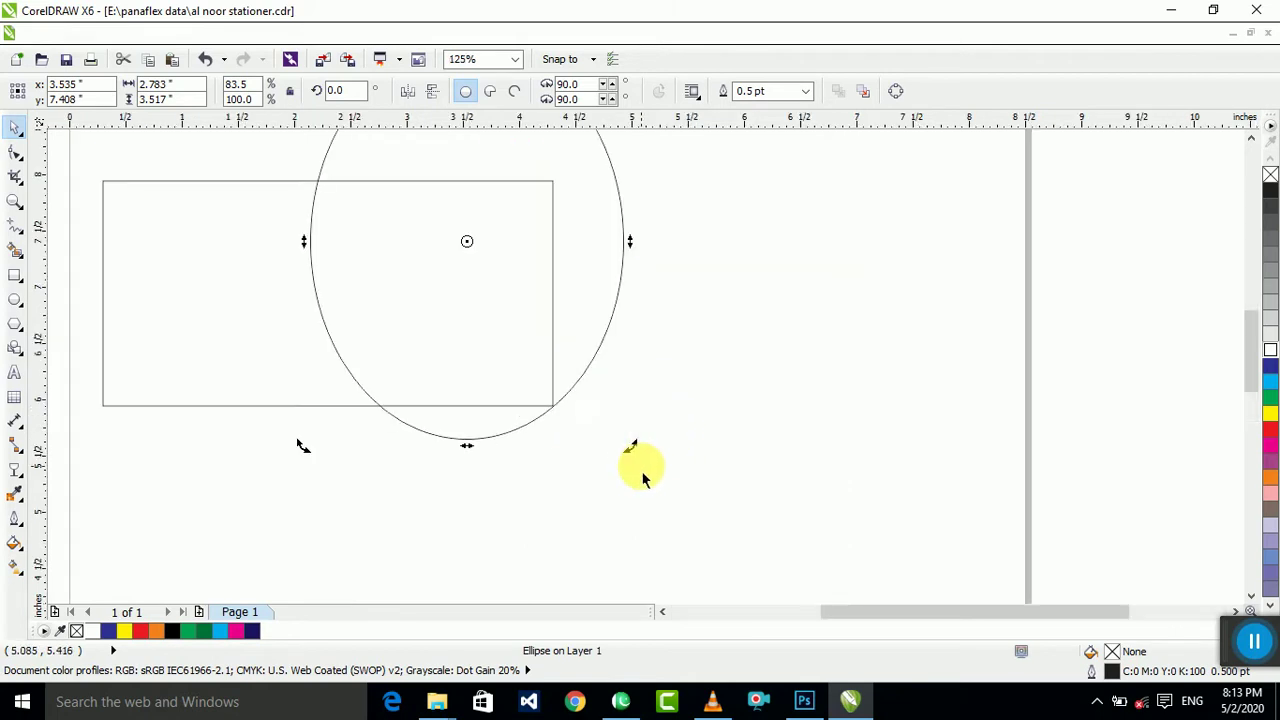
{"action": "scroll", "coordinate": [640, 440], "scroll_direction": "down", "scroll_amount": 2}
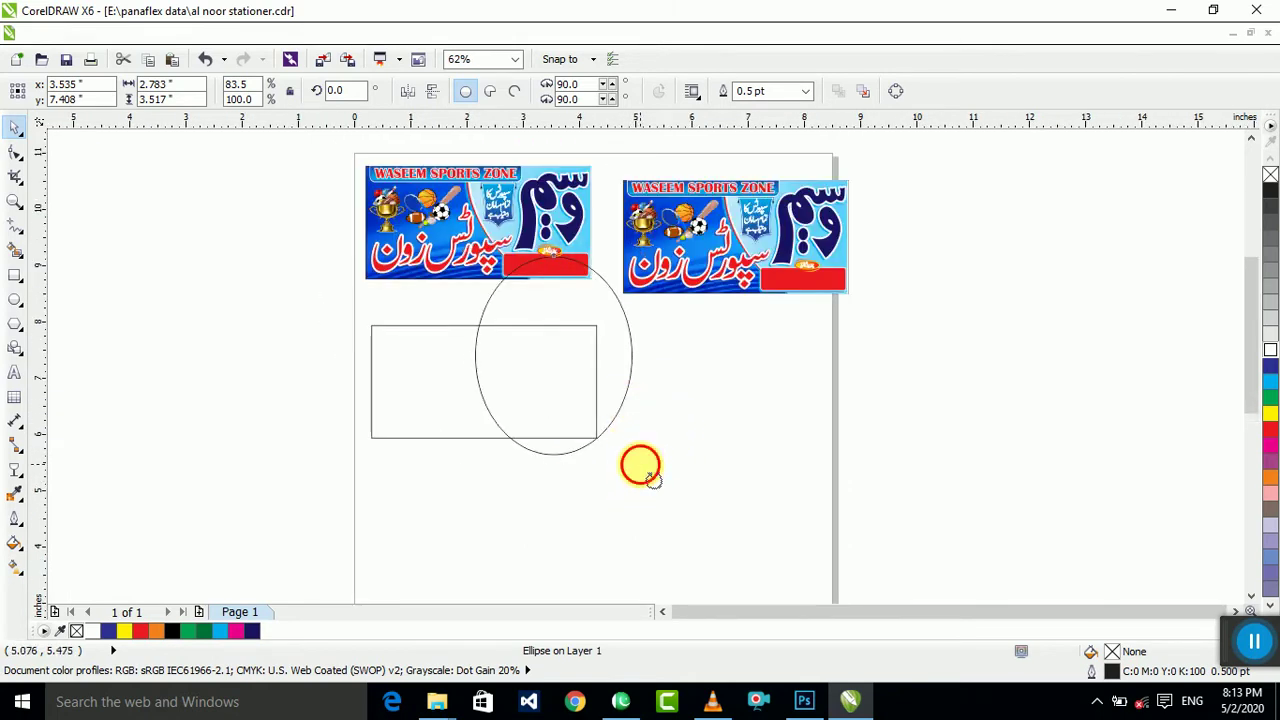
{"action": "left_click_drag", "start_coordinate": [650, 478], "coordinate": [797, 396]}
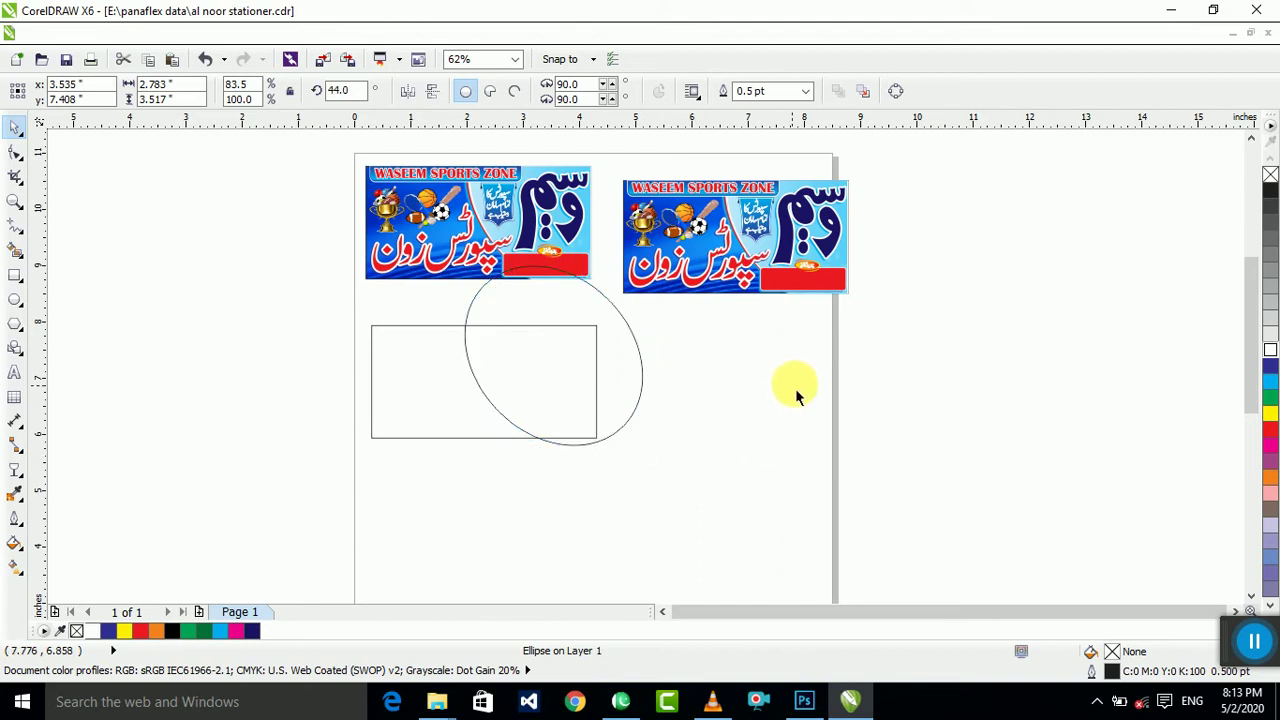
{"action": "left_click", "coordinate": [815, 388]}
Step: Enlarge the rotated ellipse to about 3.3 inches high, extending past the rectangle's lower right corner
{"action": "left_click", "coordinate": [640, 423]}
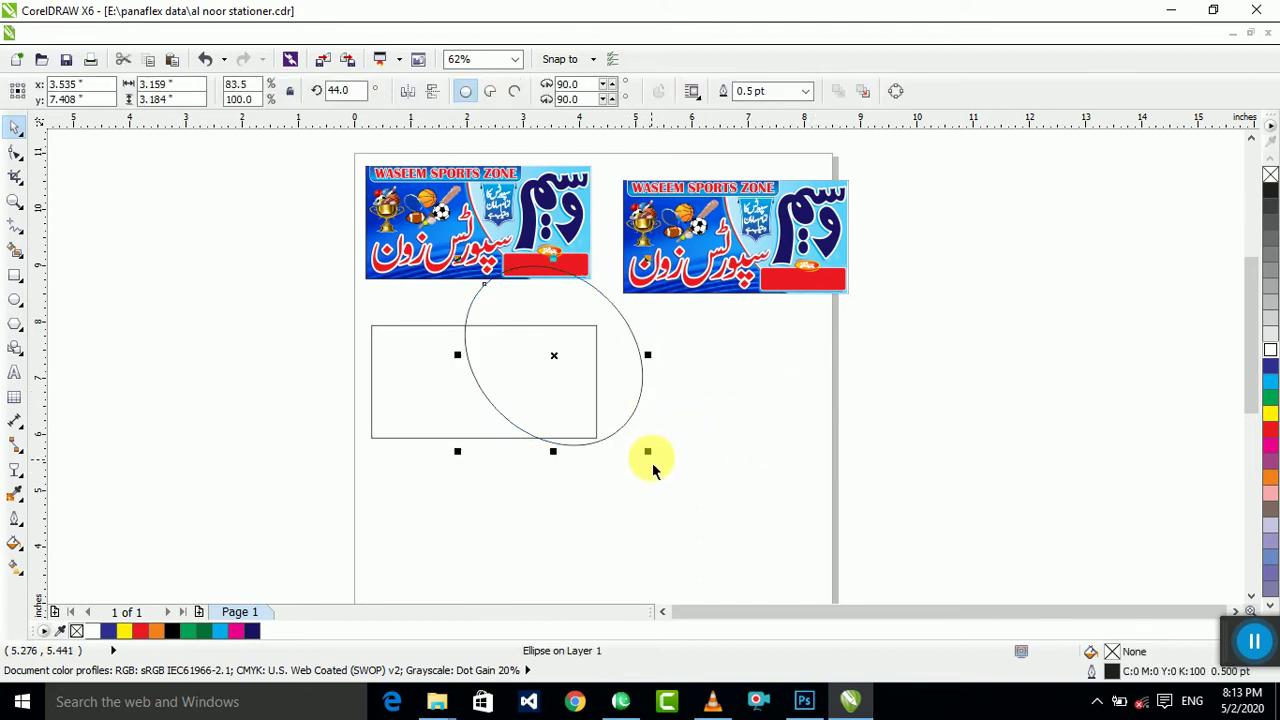
{"action": "left_click_drag", "start_coordinate": [651, 457], "coordinate": [675, 481]}
{"action": "left_click", "coordinate": [726, 500]}
{"action": "scroll", "coordinate": [622, 397], "scroll_direction": "up", "scroll_amount": 2}
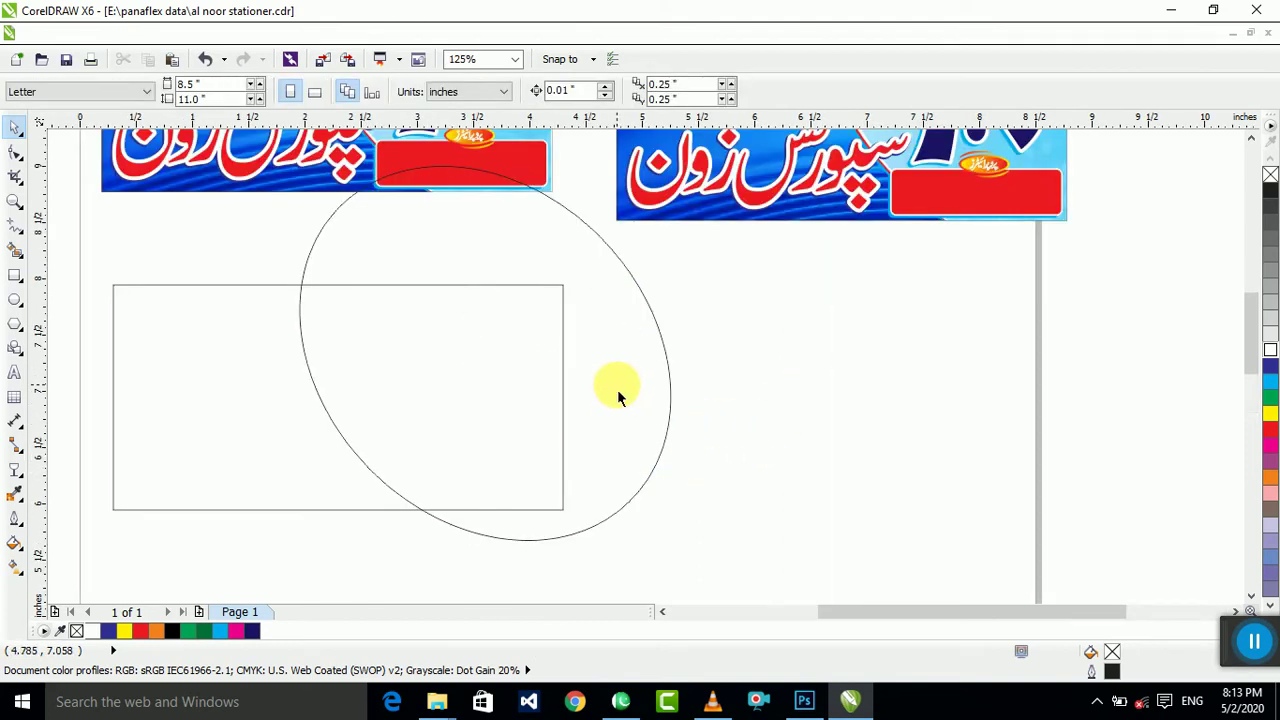
Step: Intersect the rectangle with the rotated ellipse and delete the ellipse
{"action": "left_click", "coordinate": [618, 397]}
{"action": "left_click", "coordinate": [774, 427]}
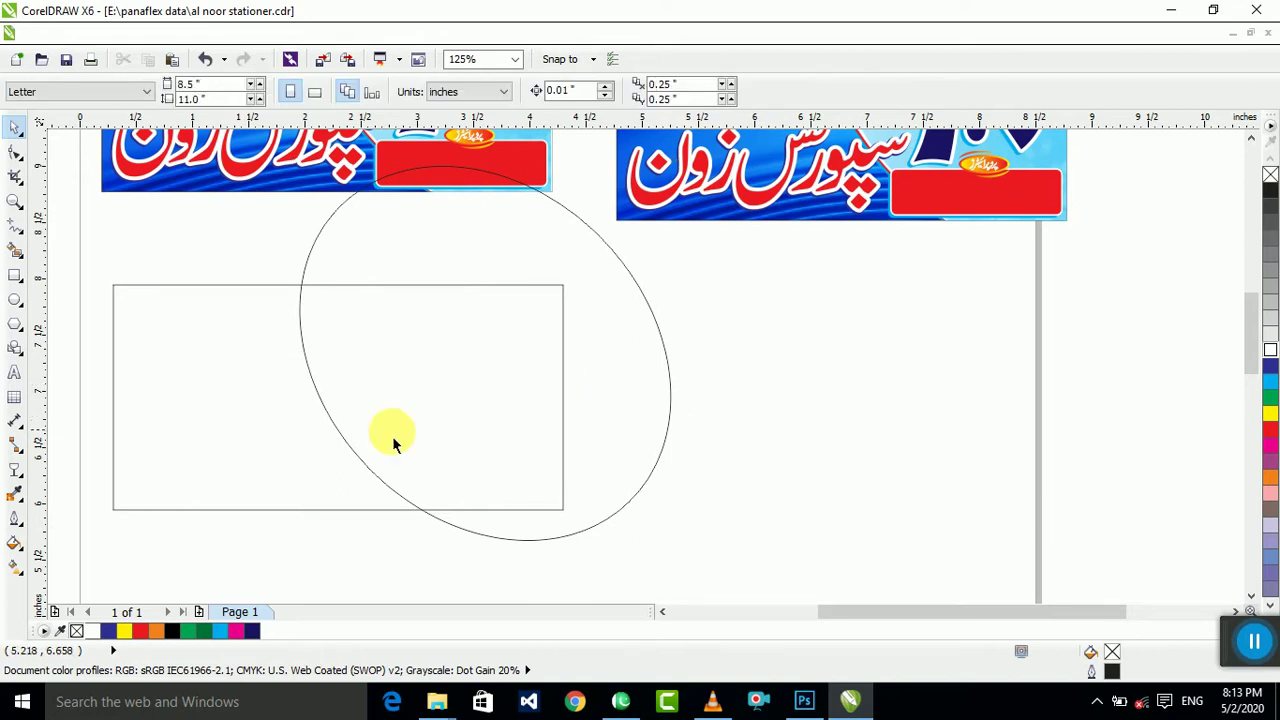
{"action": "left_click", "coordinate": [256, 413]}
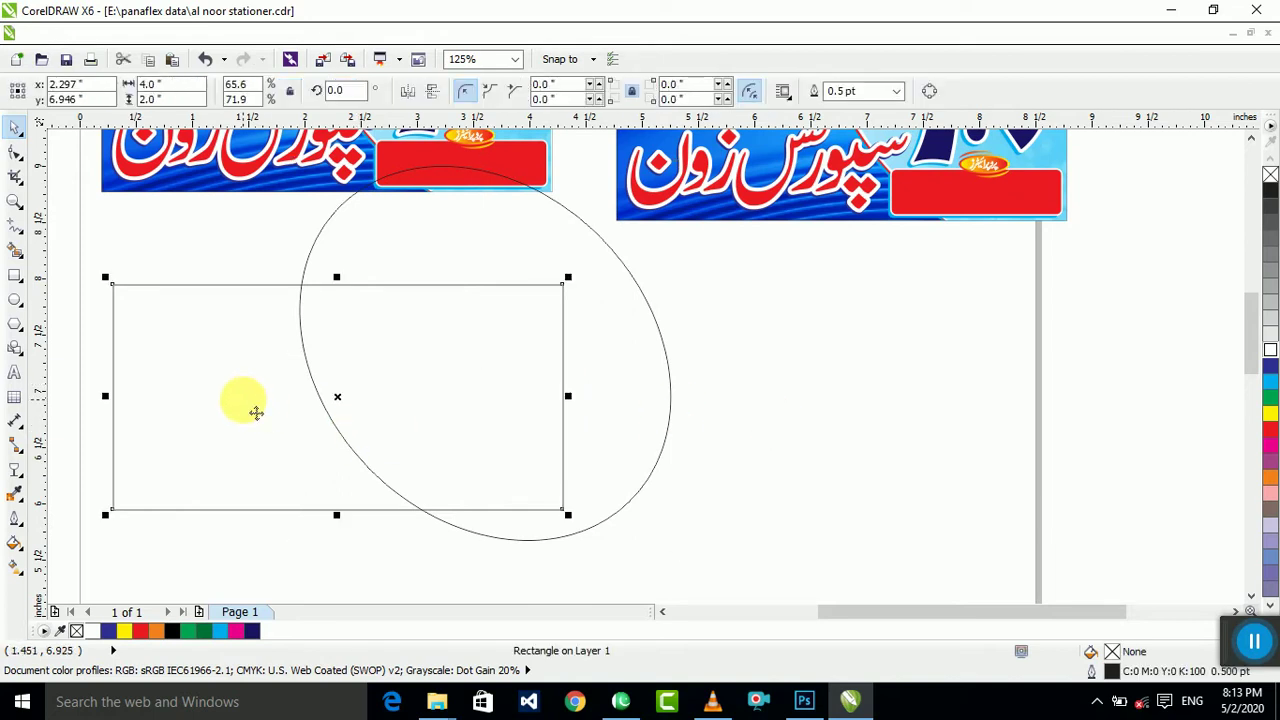
{"action": "left_click", "coordinate": [627, 405], "text": "shift"}
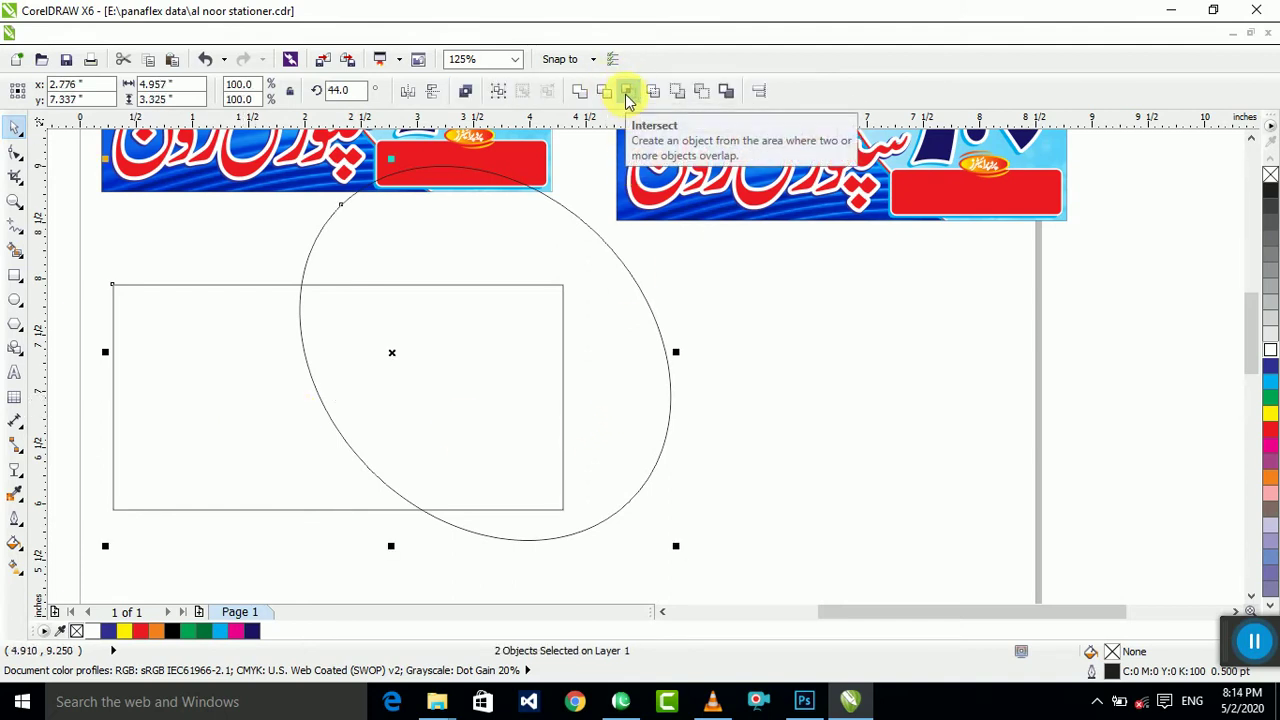
{"action": "left_click", "coordinate": [628, 93]}
{"action": "left_click", "coordinate": [620, 342]}
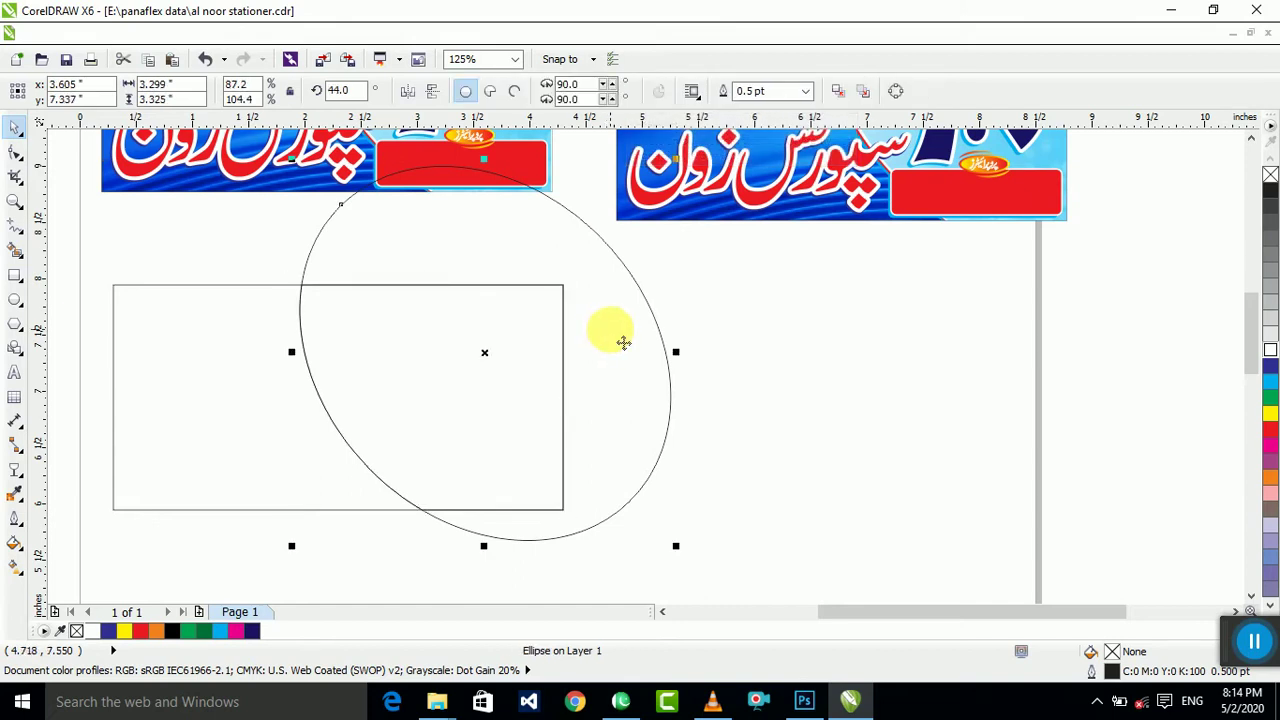
{"action": "key", "text": "Delete"}
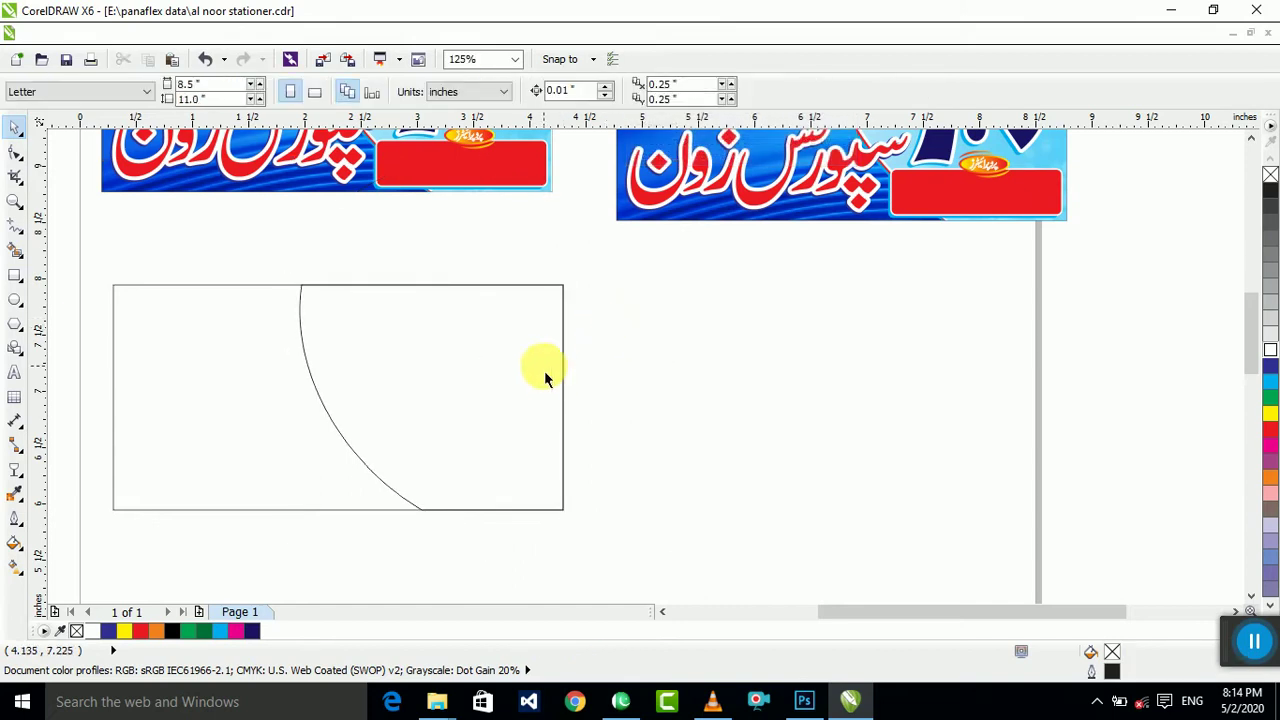
Step: Select the rectangle and the curved intersection shape and fill them with white
{"action": "scroll", "coordinate": [543, 371], "scroll_direction": "down", "scroll_amount": 3}
{"action": "scroll", "coordinate": [628, 408], "scroll_direction": "up", "scroll_amount": 1}
{"action": "left_click", "coordinate": [457, 414]}
{"action": "scroll", "coordinate": [337, 420], "scroll_direction": "down", "scroll_amount": 1}
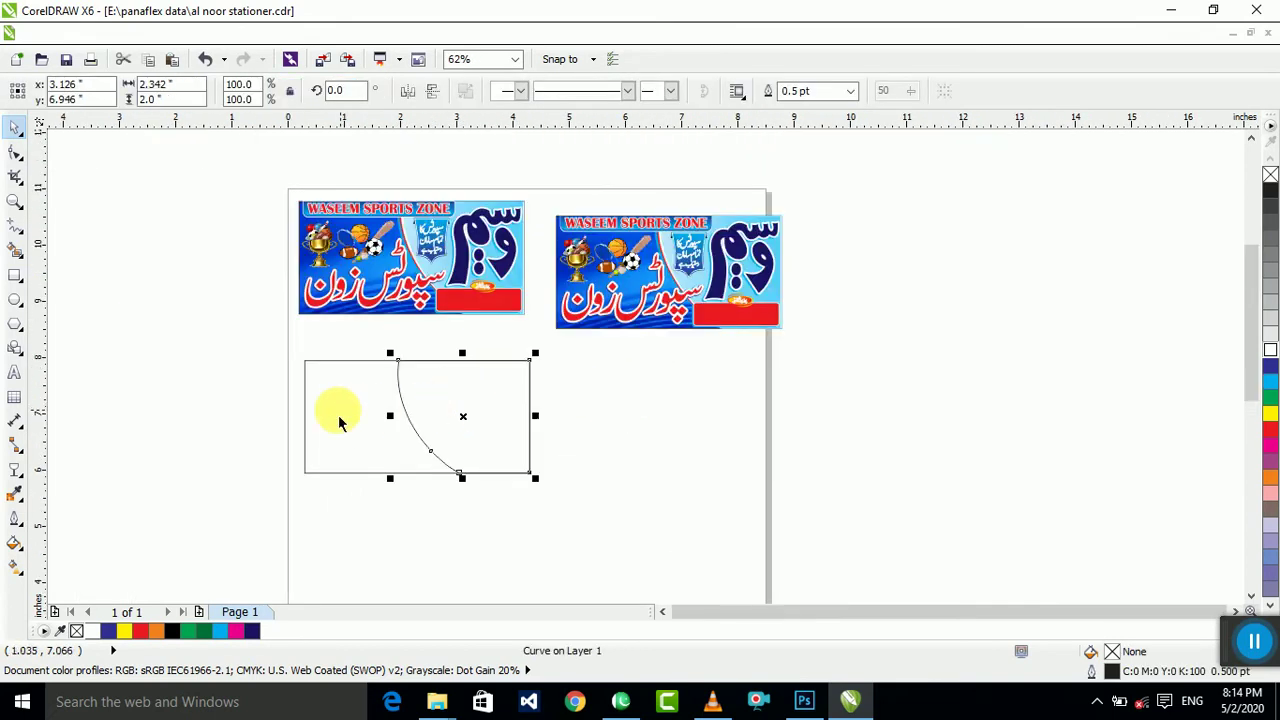
{"action": "left_click", "coordinate": [337, 408]}
{"action": "scroll", "coordinate": [365, 404], "scroll_direction": "up", "scroll_amount": 1}
{"action": "scroll", "coordinate": [365, 404], "scroll_direction": "down", "scroll_amount": 1}
{"action": "left_click", "coordinate": [432, 448], "text": "shift"}
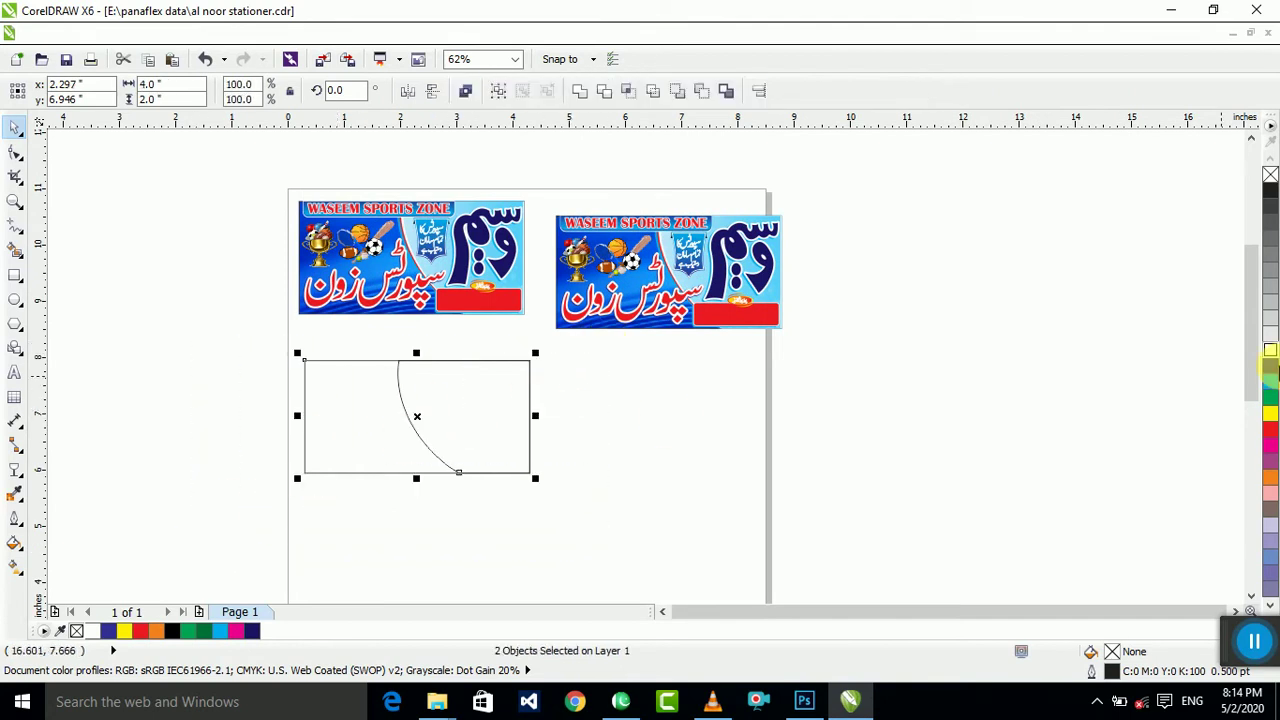
{"action": "scroll", "coordinate": [1240, 368], "scroll_direction": "up", "scroll_amount": 1}
{"action": "scroll", "coordinate": [389, 391], "scroll_direction": "down", "scroll_amount": 1}
{"action": "scroll", "coordinate": [531, 391], "scroll_direction": "up", "scroll_amount": 2}
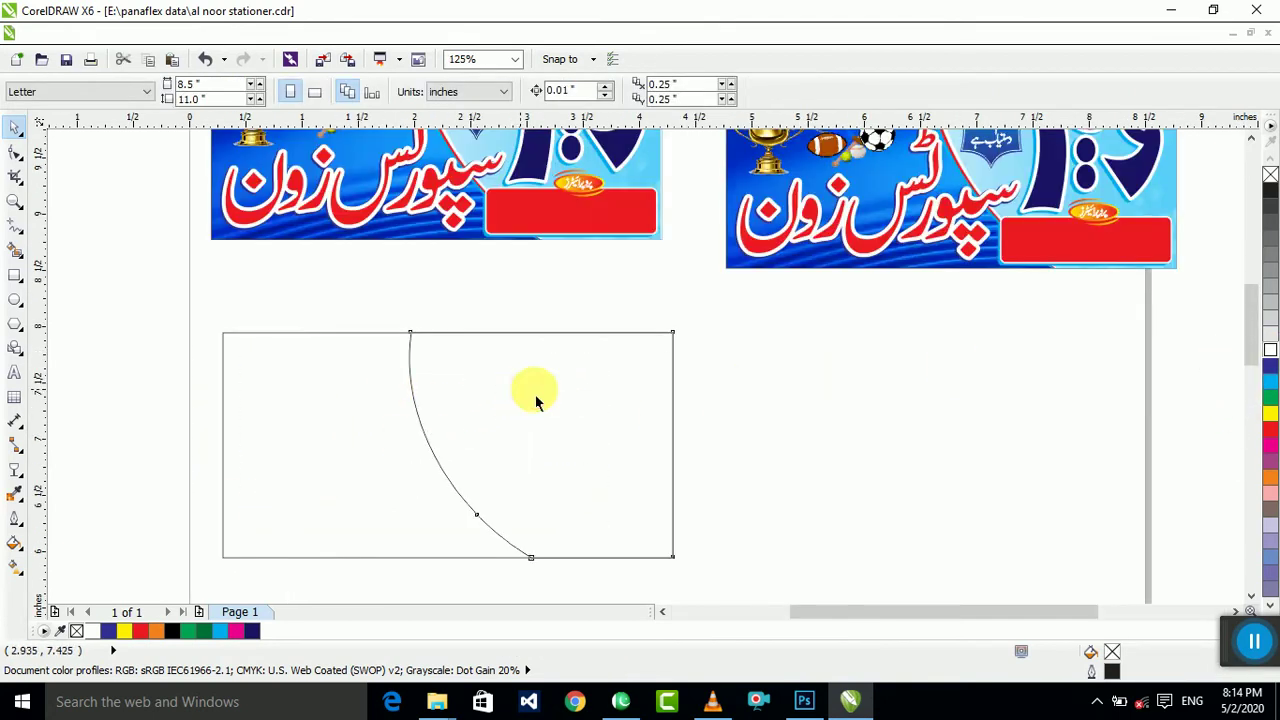
{"action": "left_click", "coordinate": [571, 389]}
{"action": "scroll", "coordinate": [585, 402], "scroll_direction": "down", "scroll_amount": 1}
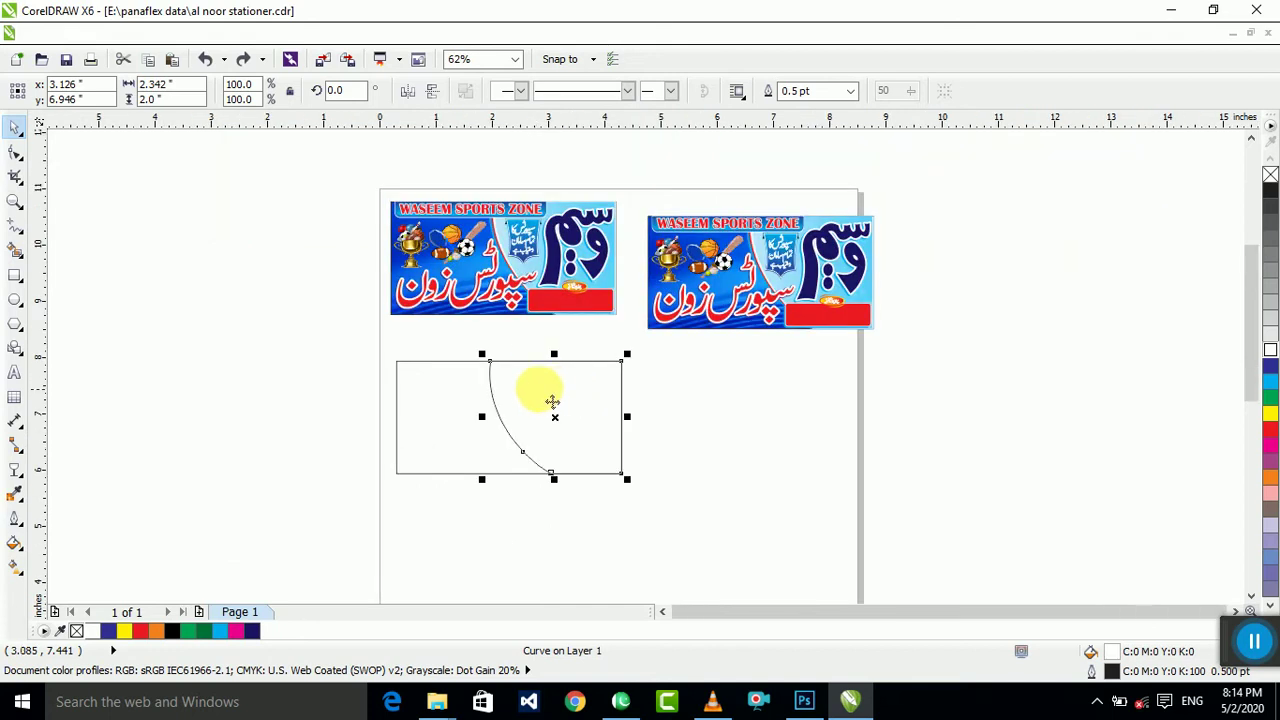
{"action": "scroll", "coordinate": [551, 400], "scroll_direction": "up", "scroll_amount": 2}
{"action": "left_click", "coordinate": [529, 371]}
{"action": "left_click", "coordinate": [955, 381]}
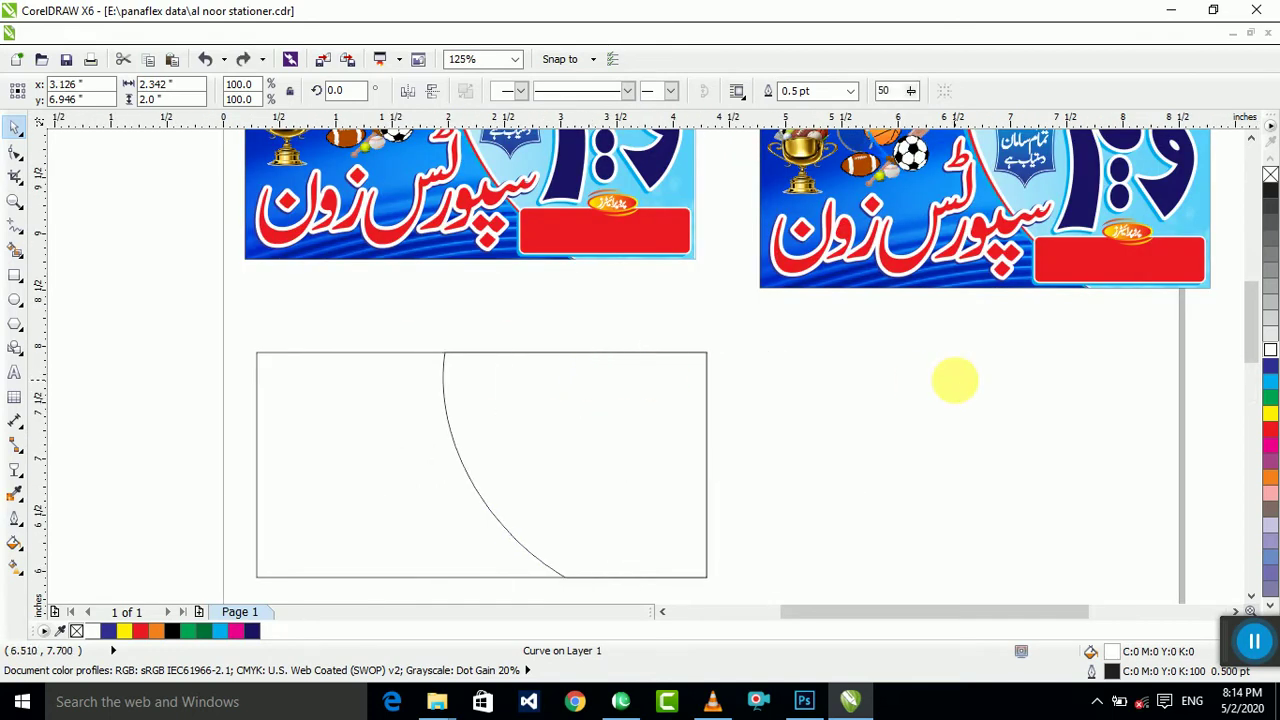
{"action": "left_click", "coordinate": [478, 427]}
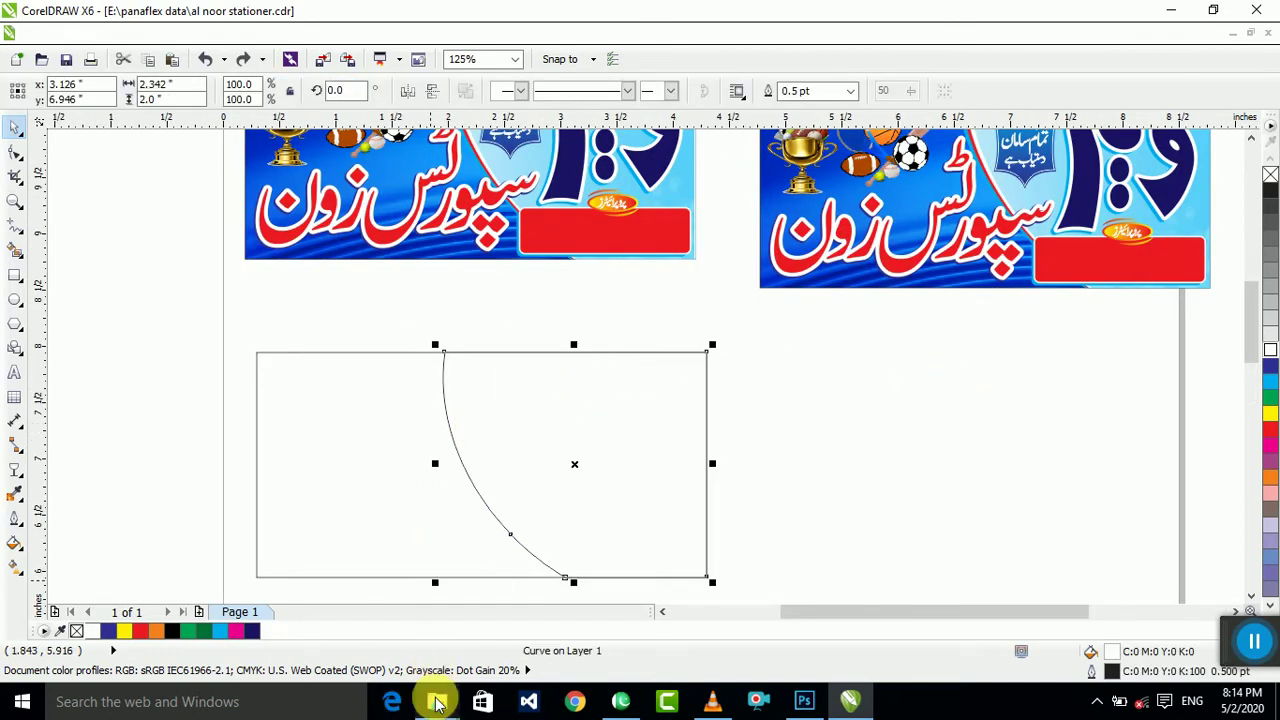
{"action": "left_click", "coordinate": [785, 440]}
{"action": "left_click", "coordinate": [594, 446]}
{"action": "scroll", "coordinate": [594, 443], "scroll_direction": "down", "scroll_amount": 1}
{"action": "scroll", "coordinate": [607, 456], "scroll_direction": "up", "scroll_amount": 1}
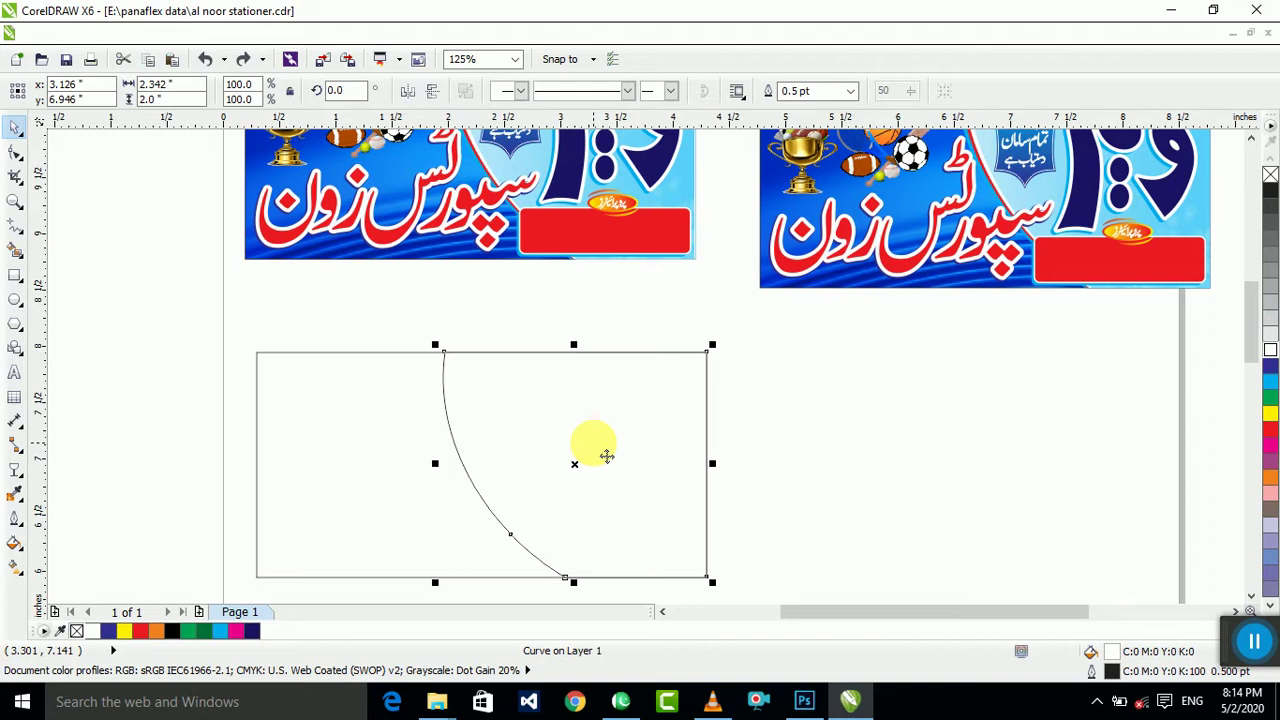
{"action": "left_click", "coordinate": [883, 439]}
Step: Give the curved intersection shape a cyan fill and a cyan outline
{"action": "left_click", "coordinate": [642, 437]}
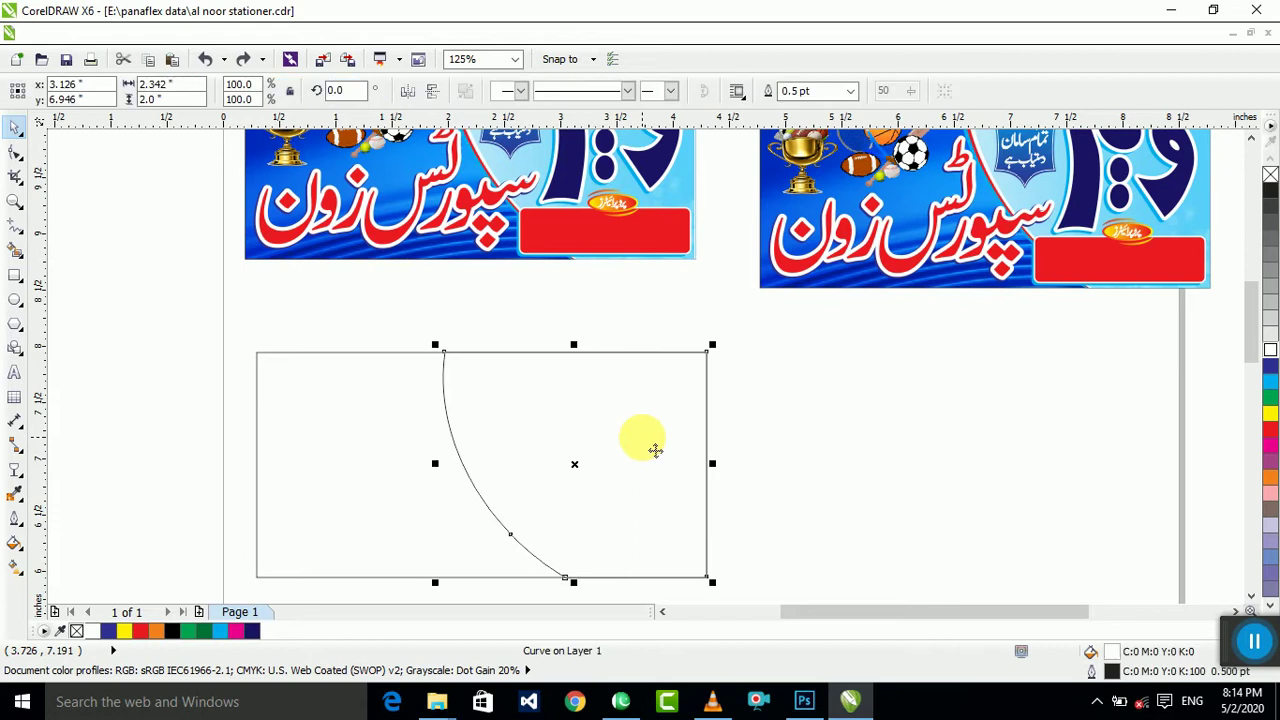
{"action": "scroll", "coordinate": [550, 490], "scroll_direction": "up", "scroll_amount": 1}
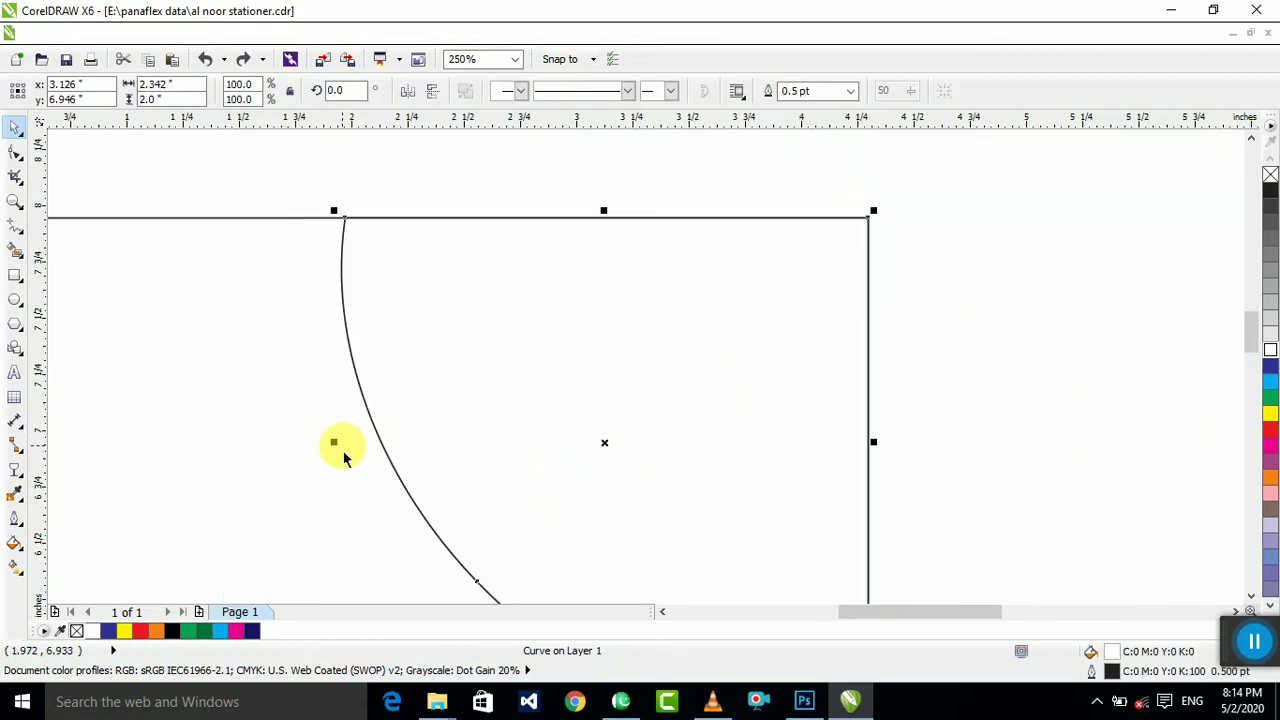
{"action": "left_click", "coordinate": [1272, 390]}
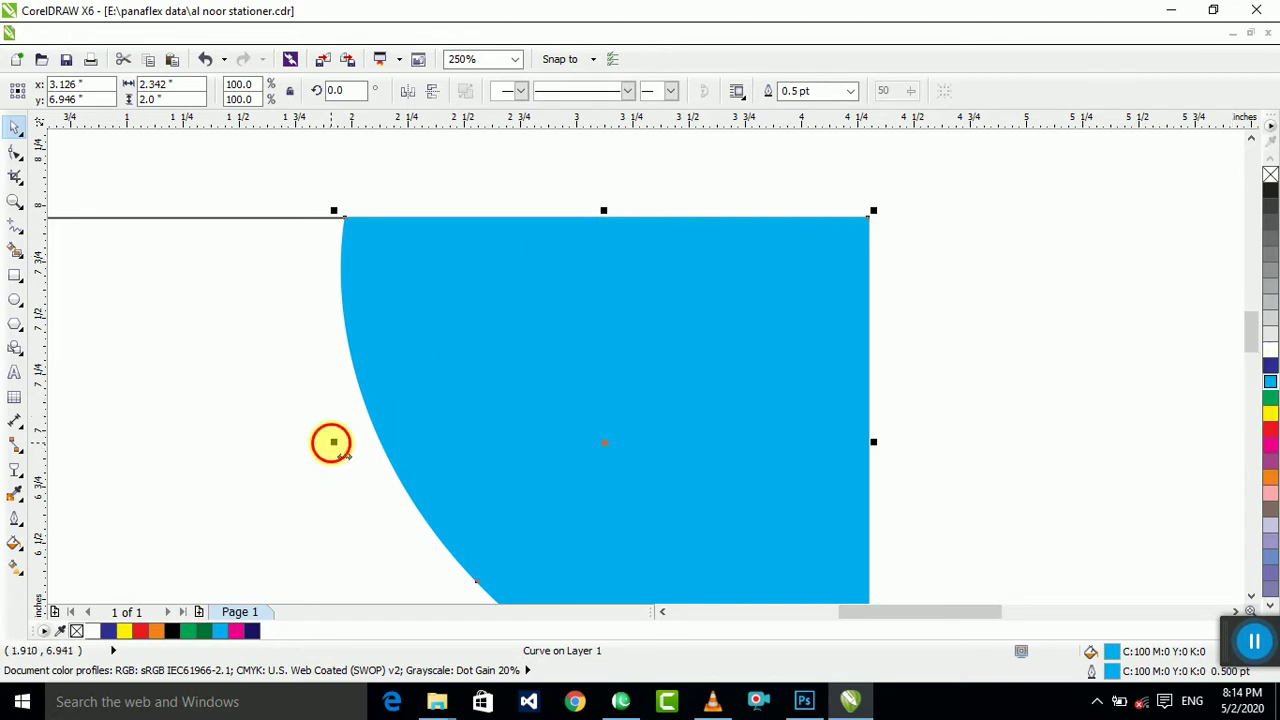
Step: Duplicate the cyan shape narrowed from its curved side to about 2.31 inches, and make the copy's fill and outline red
{"action": "left_click_drag", "start_coordinate": [333, 442], "coordinate": [352, 456]}
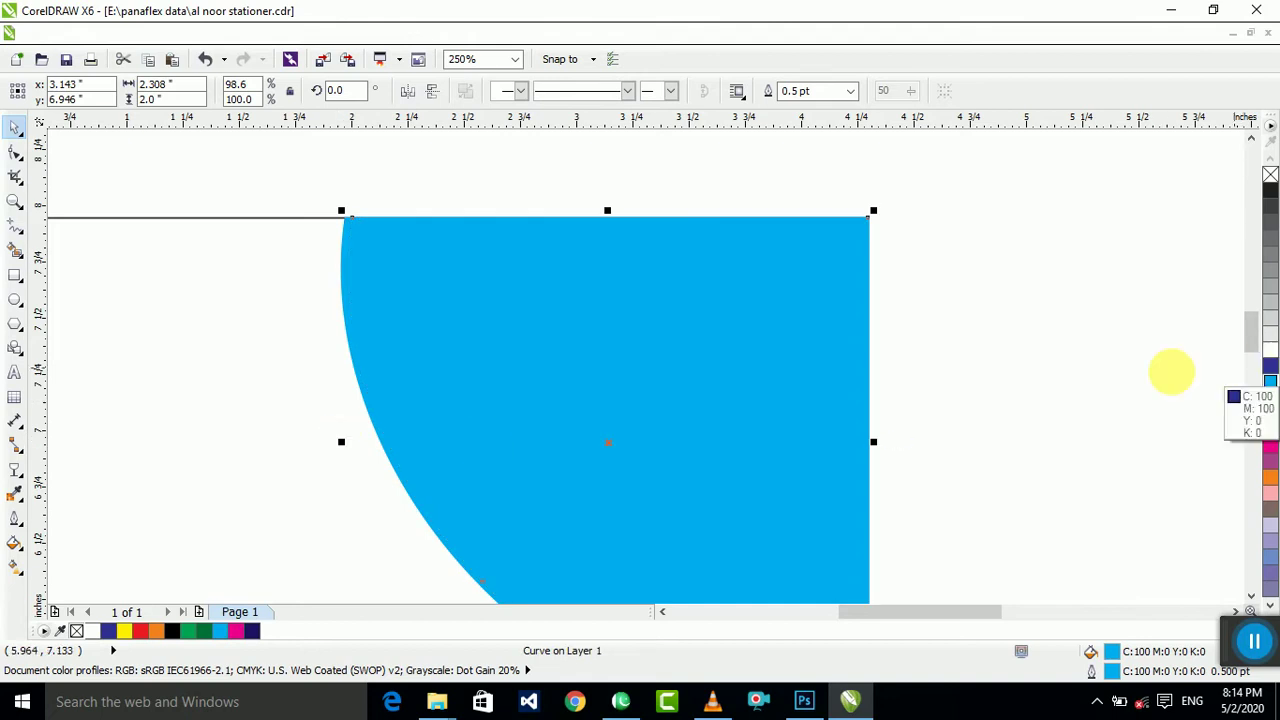
{"action": "scroll", "coordinate": [909, 337], "scroll_direction": "down", "scroll_amount": 4}
{"action": "scroll", "coordinate": [905, 340], "scroll_direction": "up", "scroll_amount": 1}
{"action": "scroll", "coordinate": [812, 248], "scroll_direction": "up", "scroll_amount": 3}
{"action": "scroll", "coordinate": [800, 244], "scroll_direction": "down", "scroll_amount": 1}
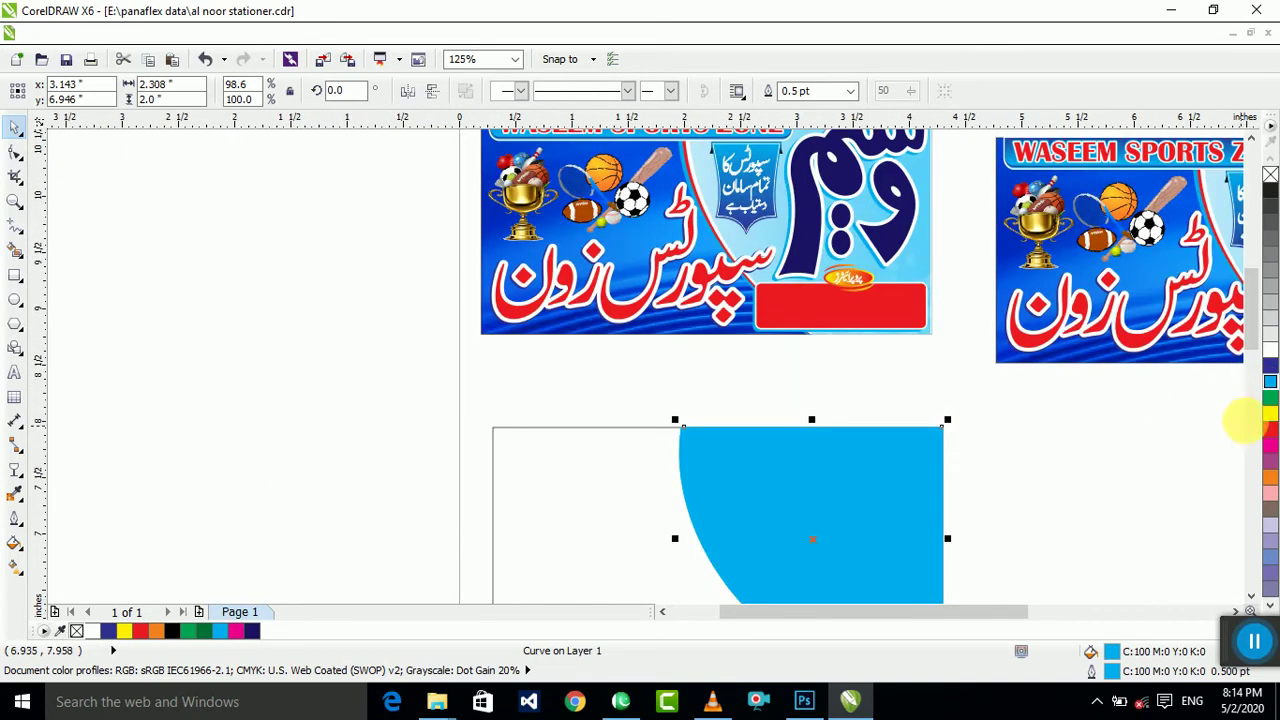
{"action": "left_click", "coordinate": [1270, 428]}
Step: Duplicate the red shape narrowed from its curved side to about 2.25 inches, and make the copy's fill and outline white
{"action": "scroll", "coordinate": [809, 488], "scroll_direction": "down", "scroll_amount": 1}
{"action": "scroll", "coordinate": [534, 502], "scroll_direction": "up", "scroll_amount": 1}
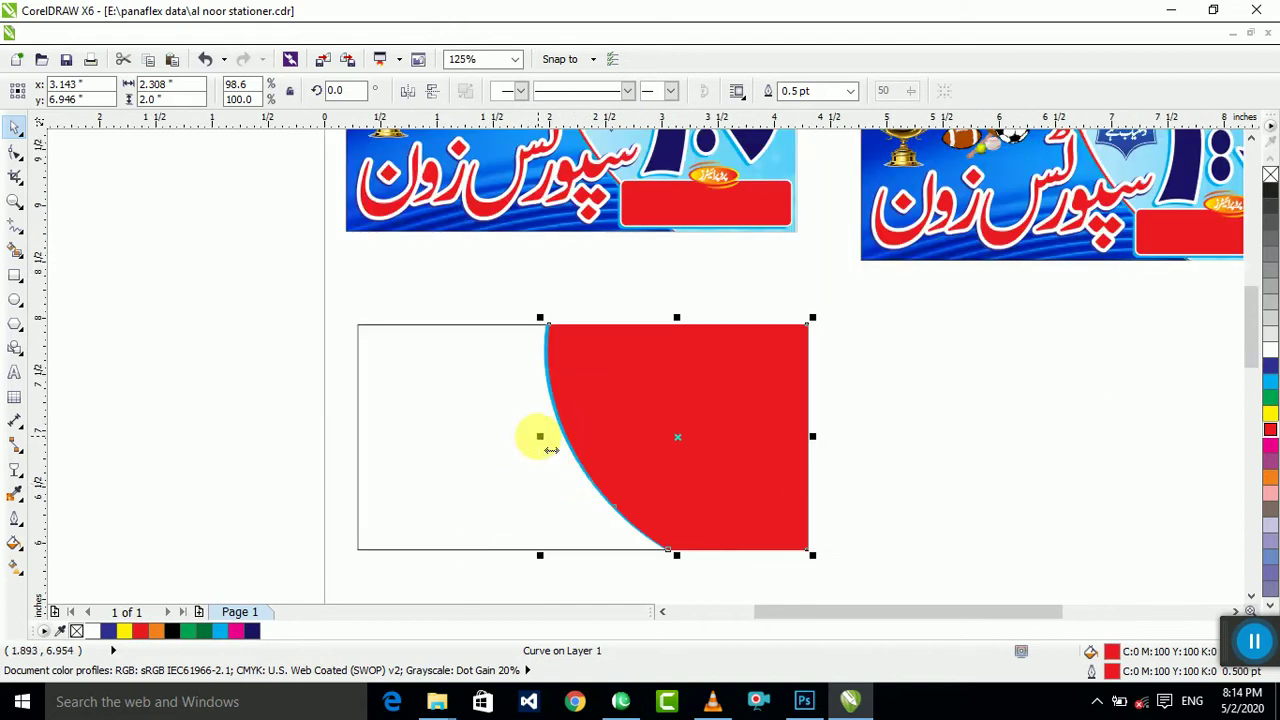
{"action": "left_click_drag", "start_coordinate": [552, 450], "coordinate": [555, 450]}
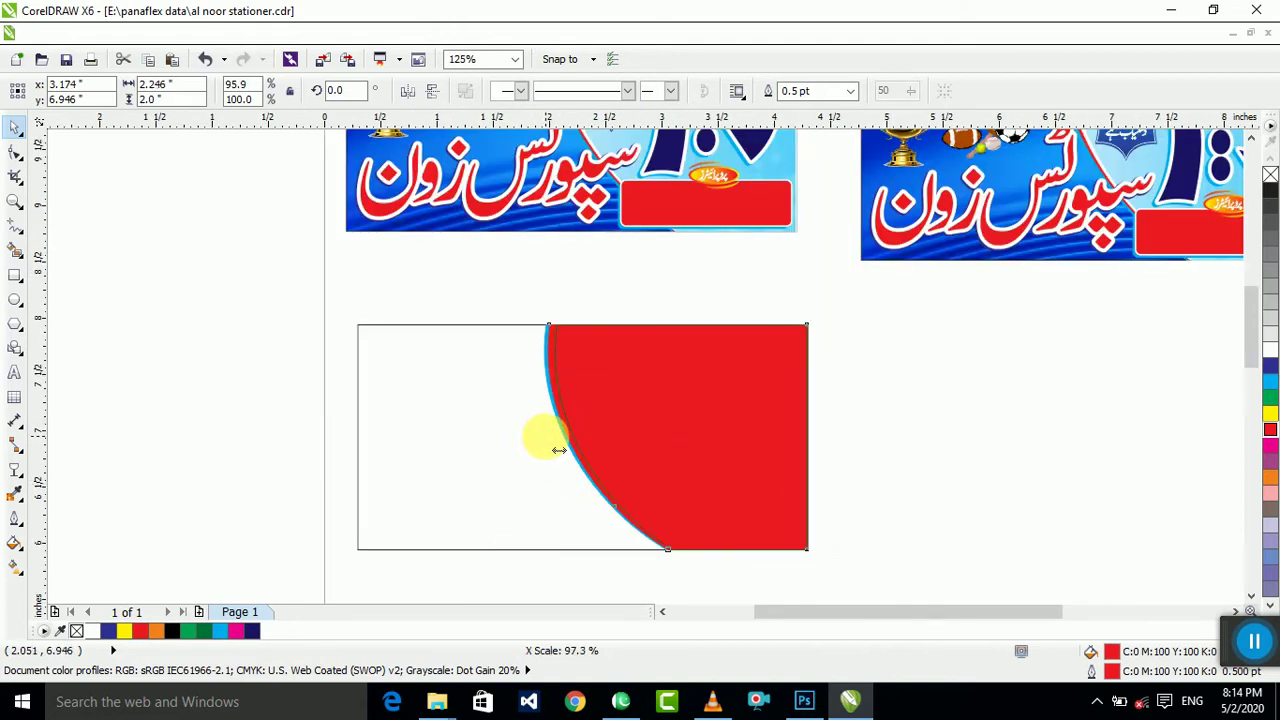
{"action": "left_click", "coordinate": [1270, 352]}
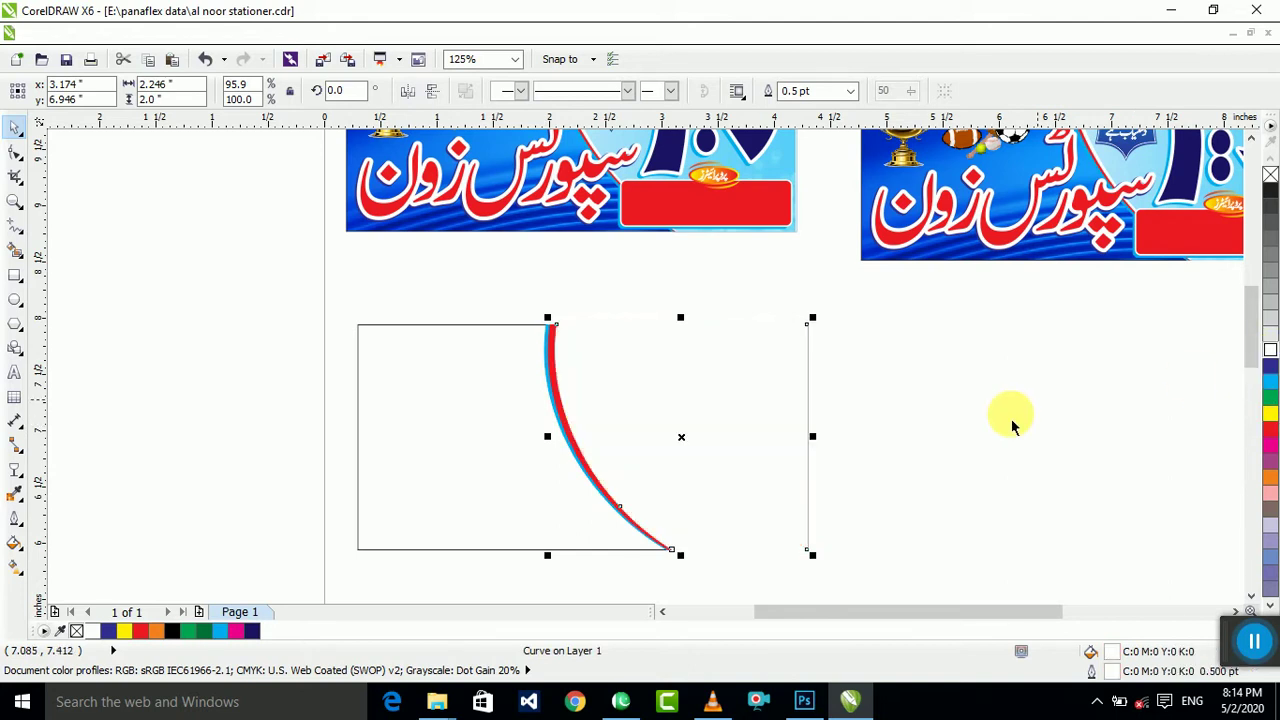
{"action": "left_click", "coordinate": [1011, 416]}
Step: Duplicate the white shape narrowed from its curved side to about 2.23 inches, and fill the copy with cyan
{"action": "scroll", "coordinate": [935, 429], "scroll_direction": "down", "scroll_amount": 3}
{"action": "scroll", "coordinate": [745, 435], "scroll_direction": "up", "scroll_amount": 1}
{"action": "left_click", "coordinate": [745, 435]}
{"action": "scroll", "coordinate": [748, 446], "scroll_direction": "up", "scroll_amount": 1}
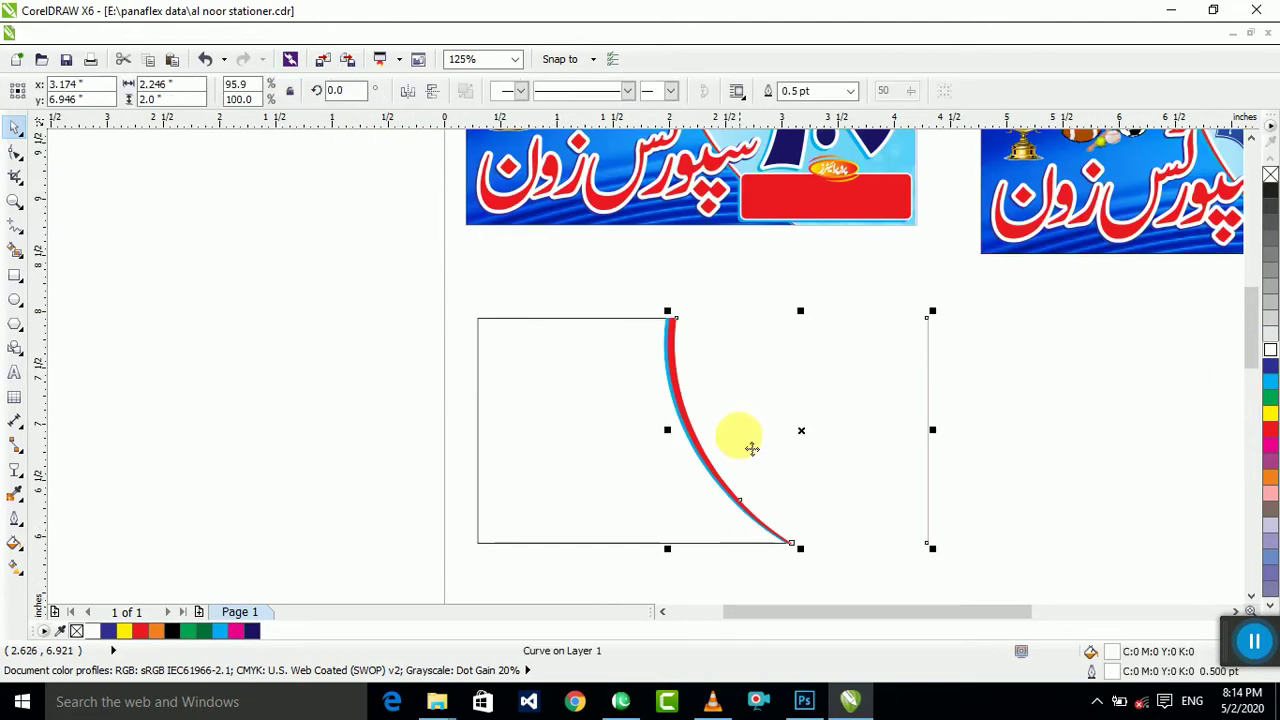
{"action": "scroll", "coordinate": [672, 423], "scroll_direction": "up", "scroll_amount": 2}
{"action": "left_click_drag", "start_coordinate": [681, 434], "coordinate": [678, 425]}
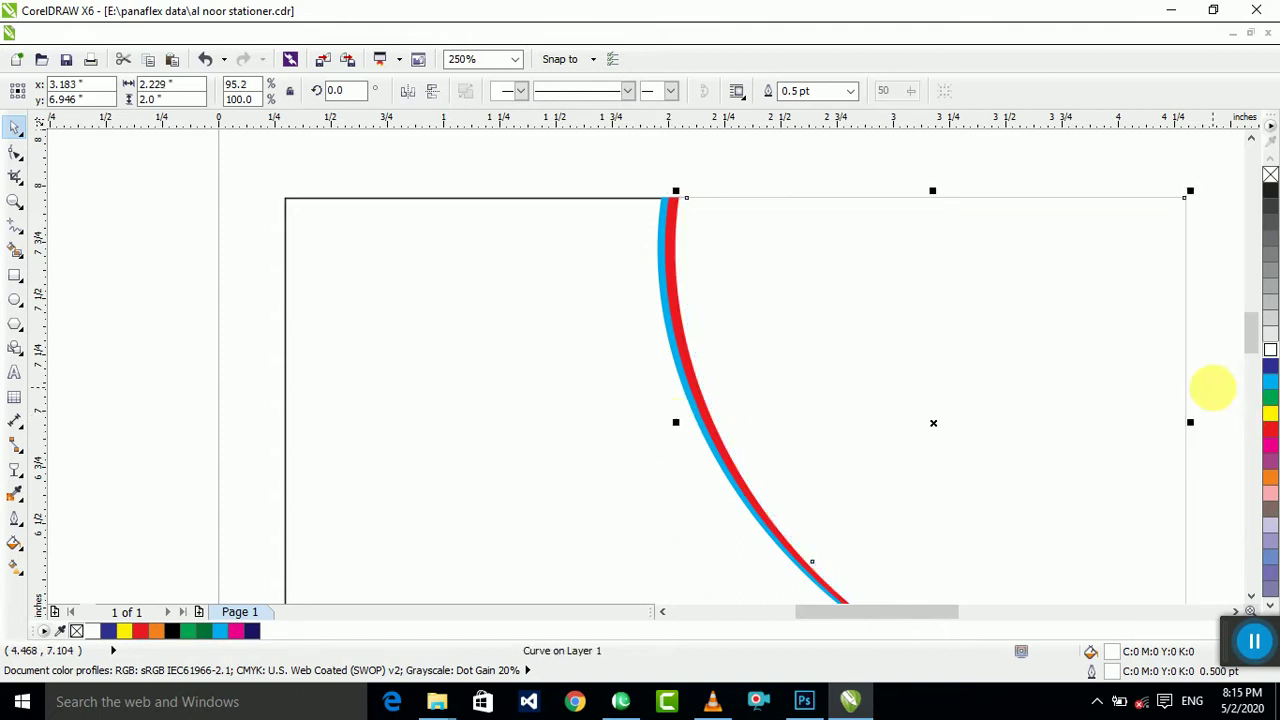
{"action": "left_click", "coordinate": [1270, 381]}
{"action": "scroll", "coordinate": [856, 380], "scroll_direction": "down", "scroll_amount": 3}
{"action": "left_click", "coordinate": [886, 368]}
{"action": "left_click_drag", "start_coordinate": [794, 314], "coordinate": [400, 534]}
{"action": "left_click", "coordinate": [1010, 439]}
{"action": "left_click_drag", "start_coordinate": [1045, 180], "coordinate": [775, 334]}
{"action": "left_click", "coordinate": [1010, 323]}
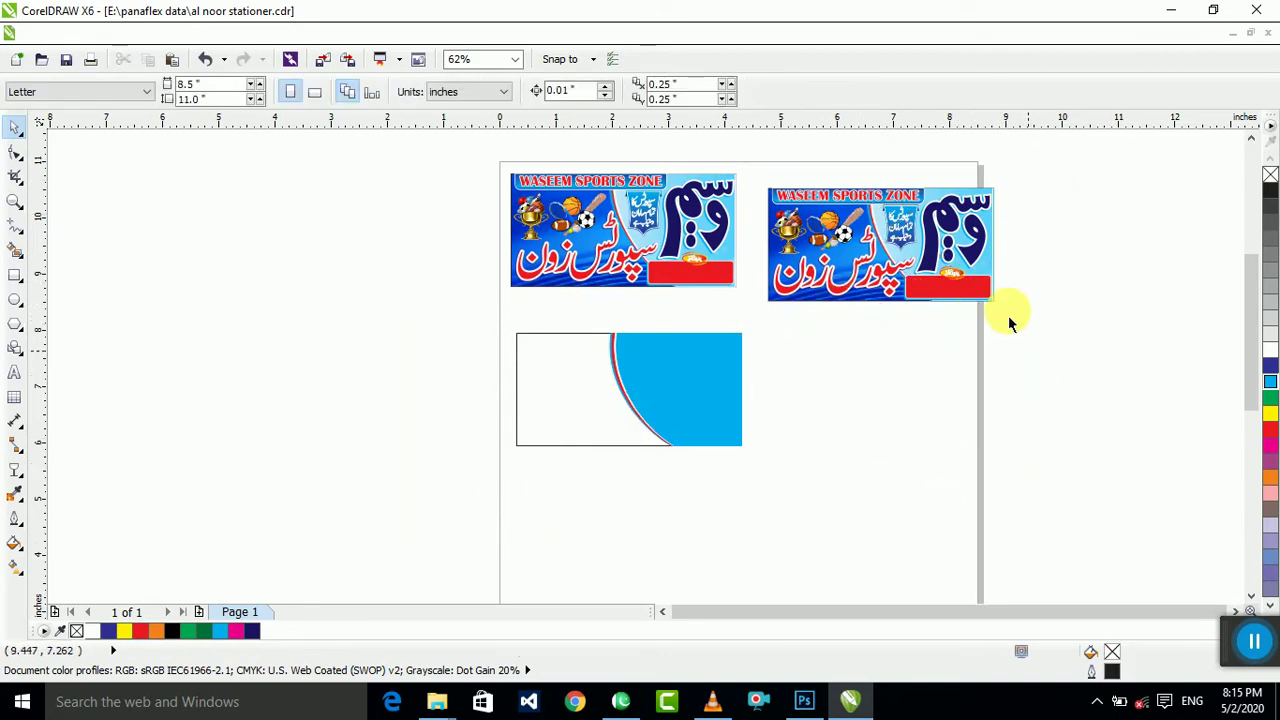
Step: Copy the light-blue background piece of the second banner to the space below it and extract its PowerClip contents
{"action": "left_click_drag", "start_coordinate": [991, 269], "coordinate": [985, 418]}
{"action": "left_click", "coordinate": [1017, 390]}
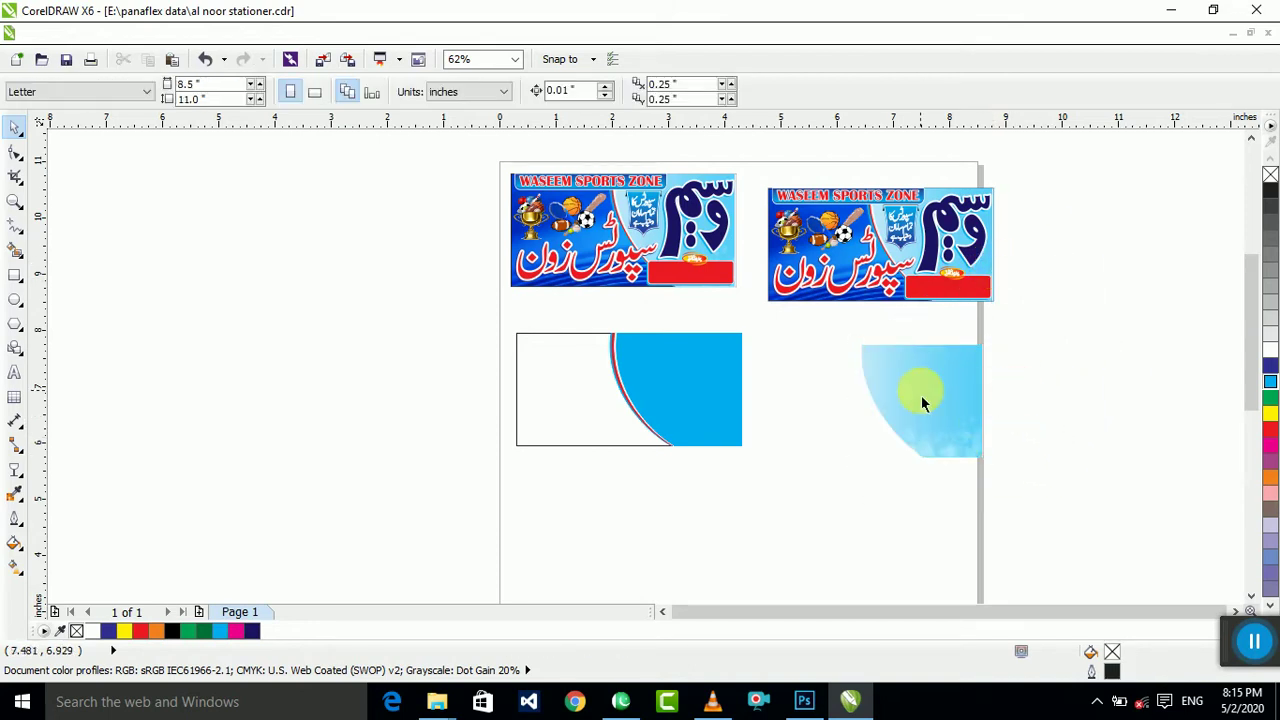
{"action": "right_click", "coordinate": [921, 395]}
{"action": "left_click", "coordinate": [998, 62]}
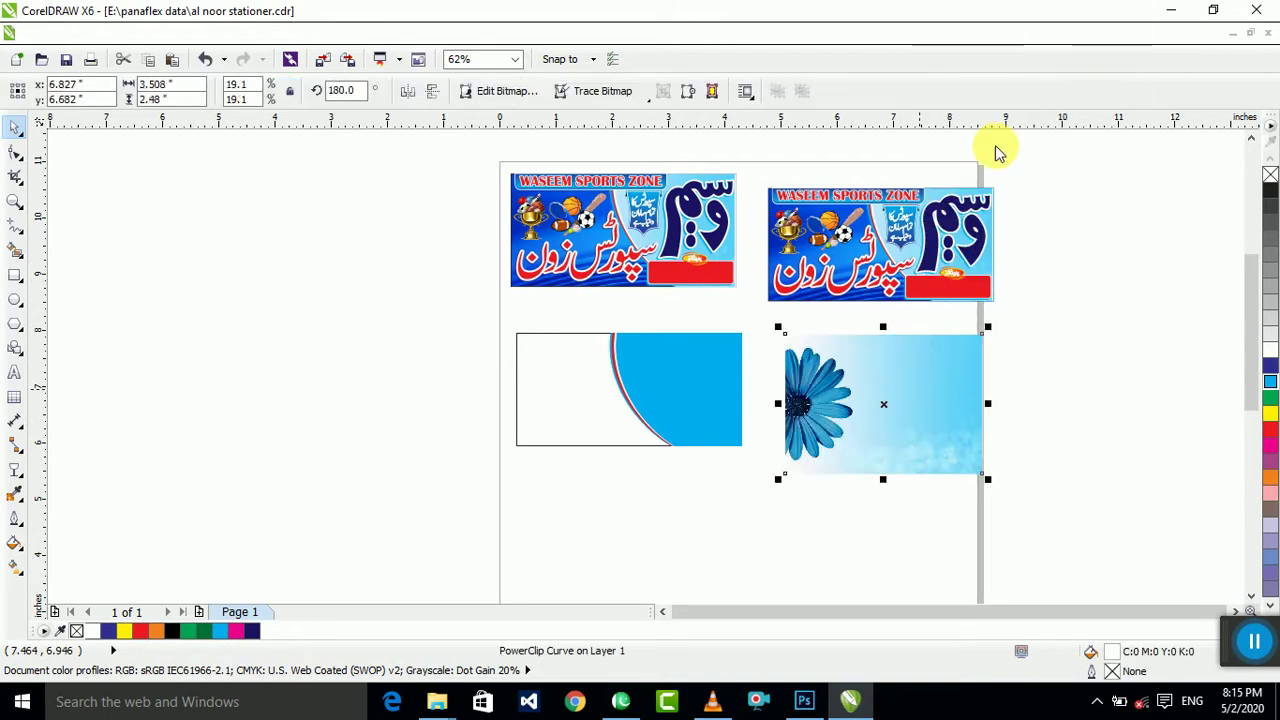
Step: Move the extracted blue flower image below the new banner layout and delete the empty PowerClip frame
{"action": "left_click_drag", "start_coordinate": [908, 366], "coordinate": [613, 513]}
{"action": "left_click", "coordinate": [885, 418]}
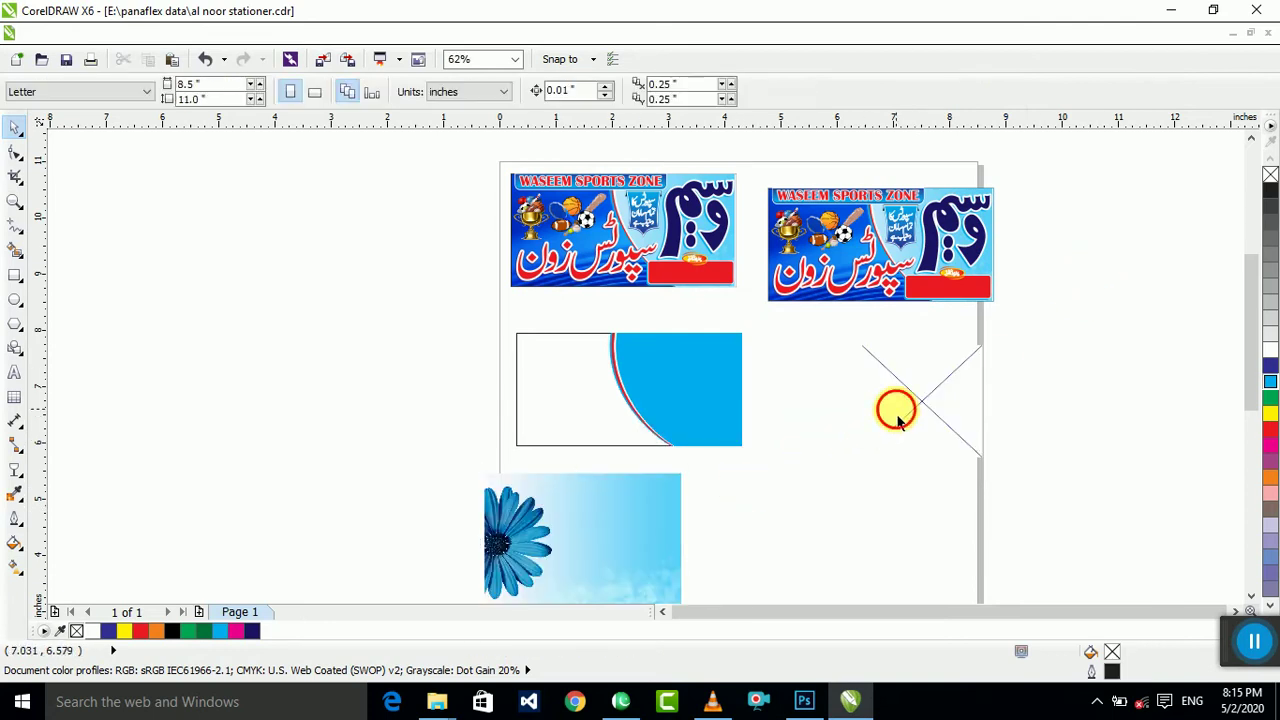
{"action": "left_click", "coordinate": [903, 417]}
{"action": "key", "text": "Delete"}
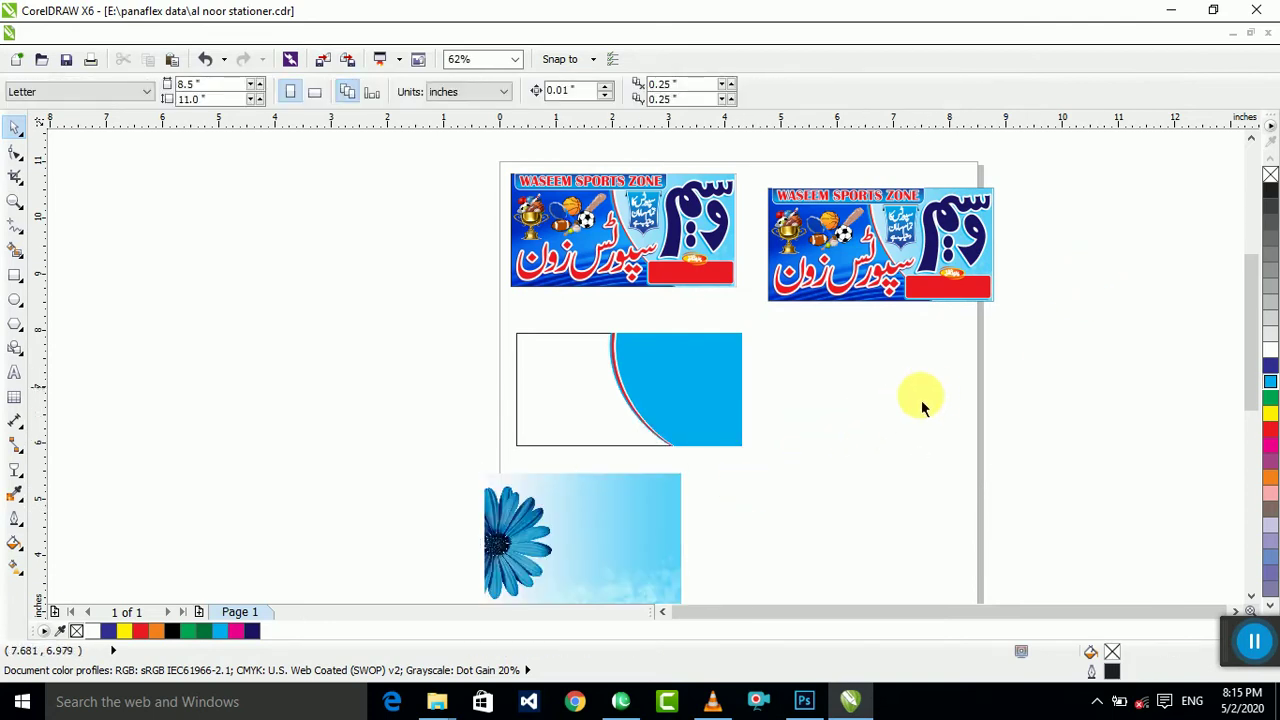
{"action": "left_click", "coordinate": [621, 498]}
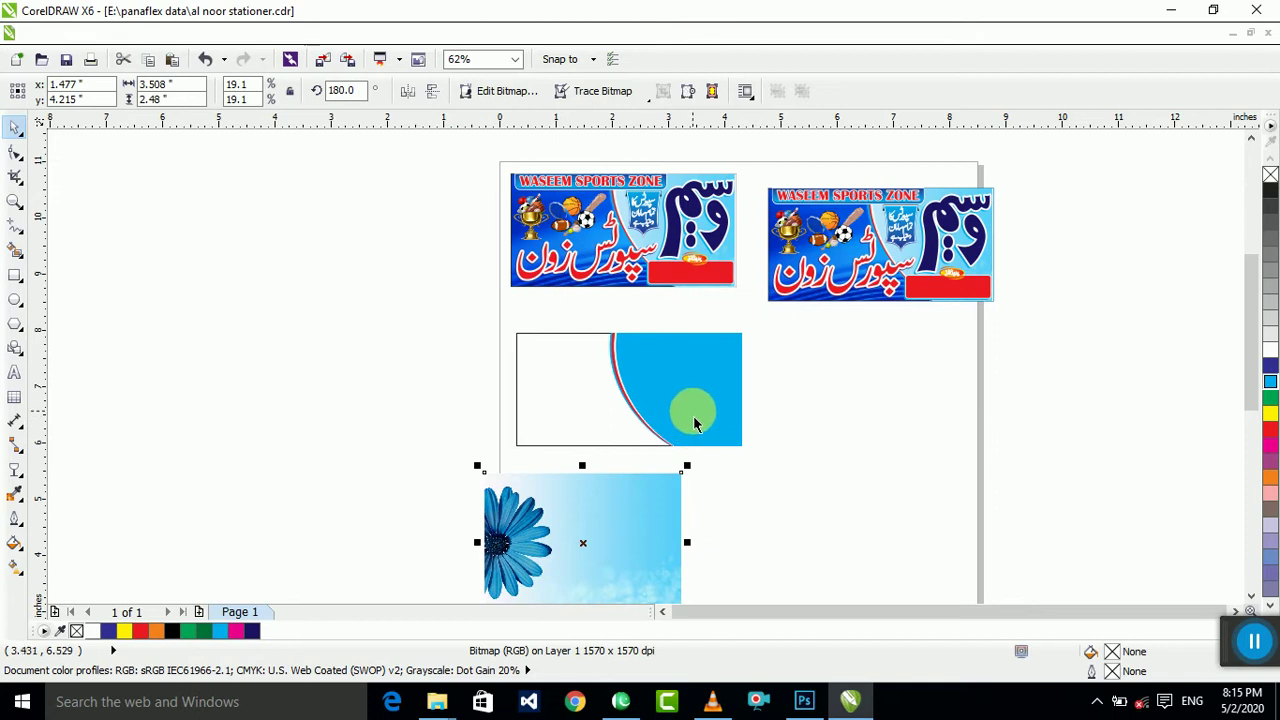
{"action": "left_click", "coordinate": [724, 397], "text": "shift"}
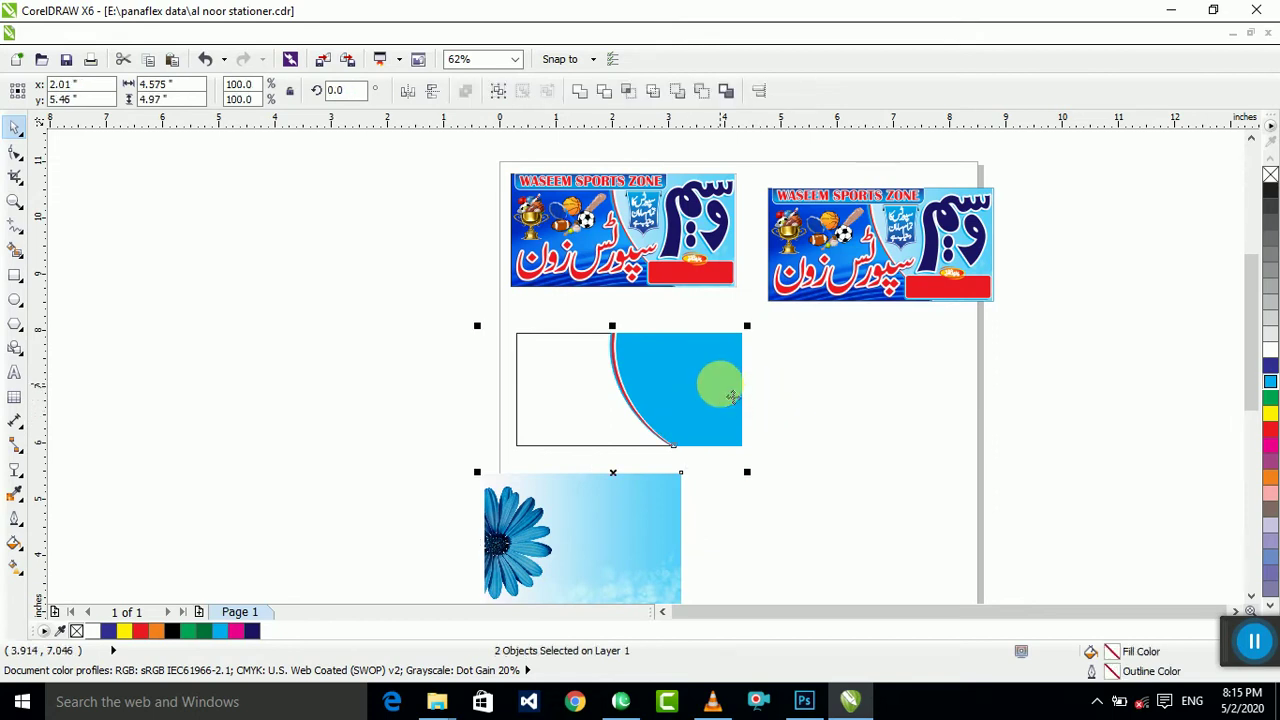
{"action": "key", "text": "t"}
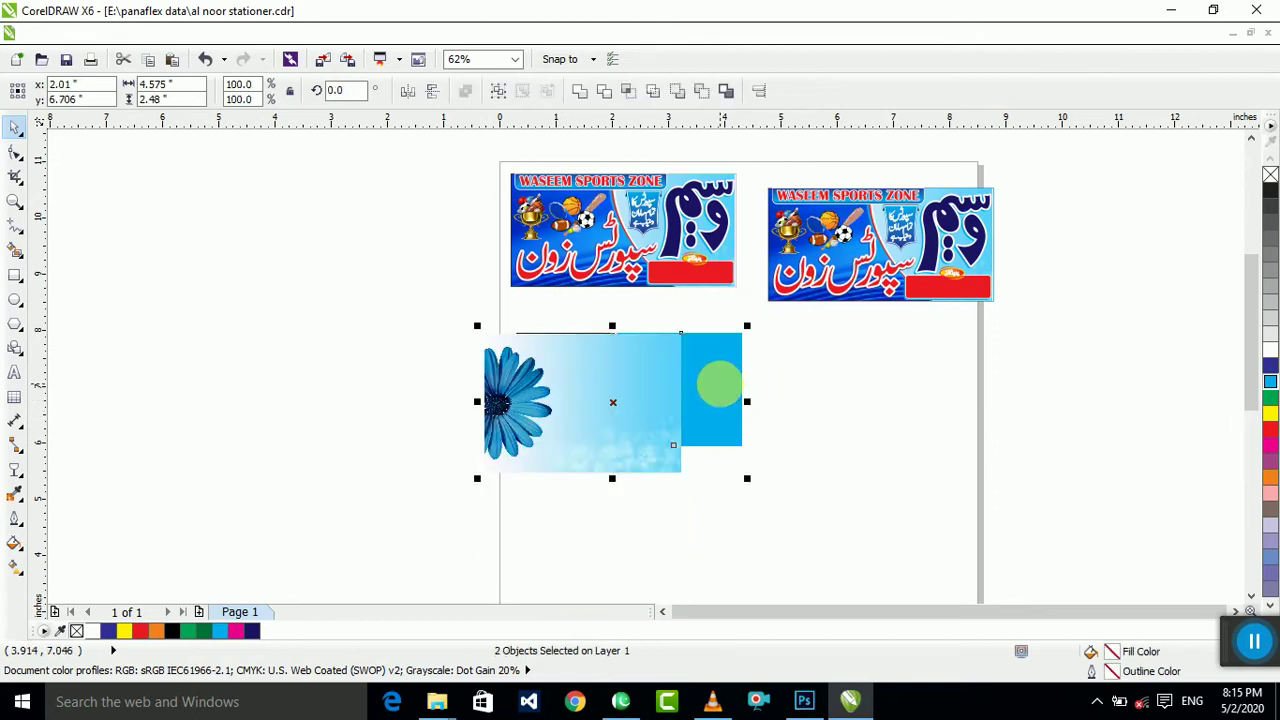
{"action": "key", "text": "c"}
{"action": "left_click", "coordinate": [925, 392]}
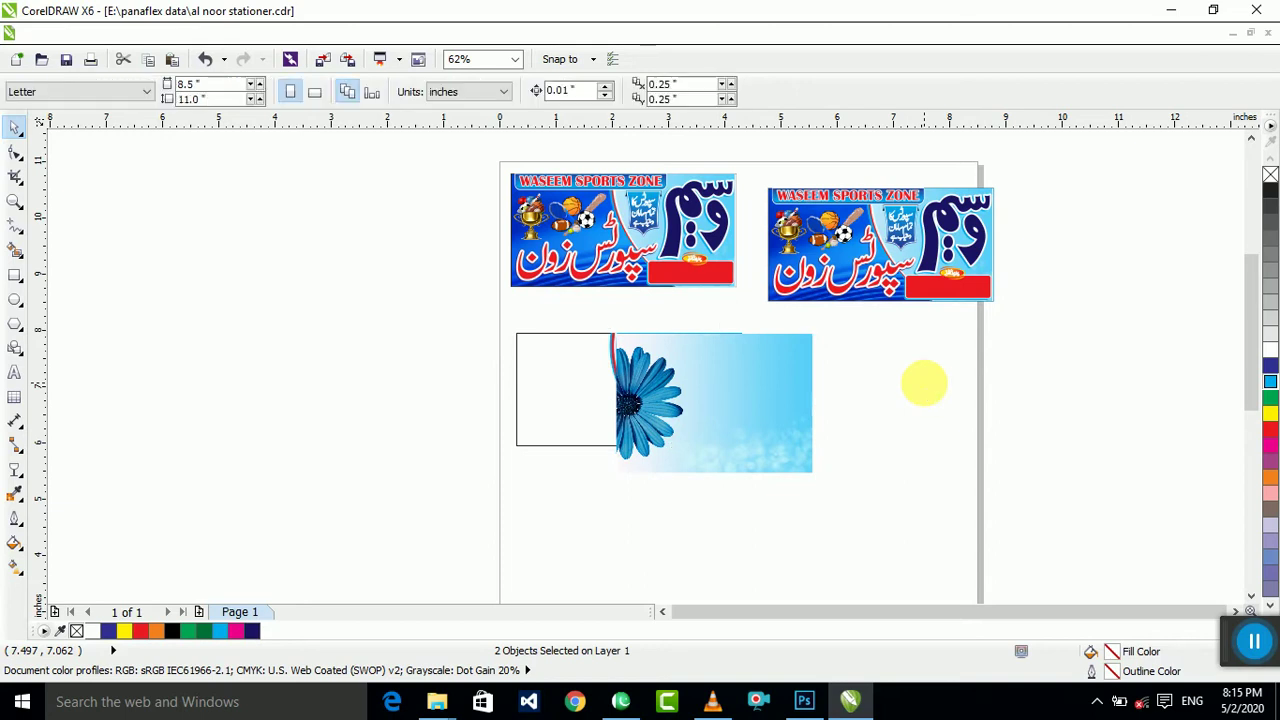
{"action": "key", "text": "ctrl+z"}
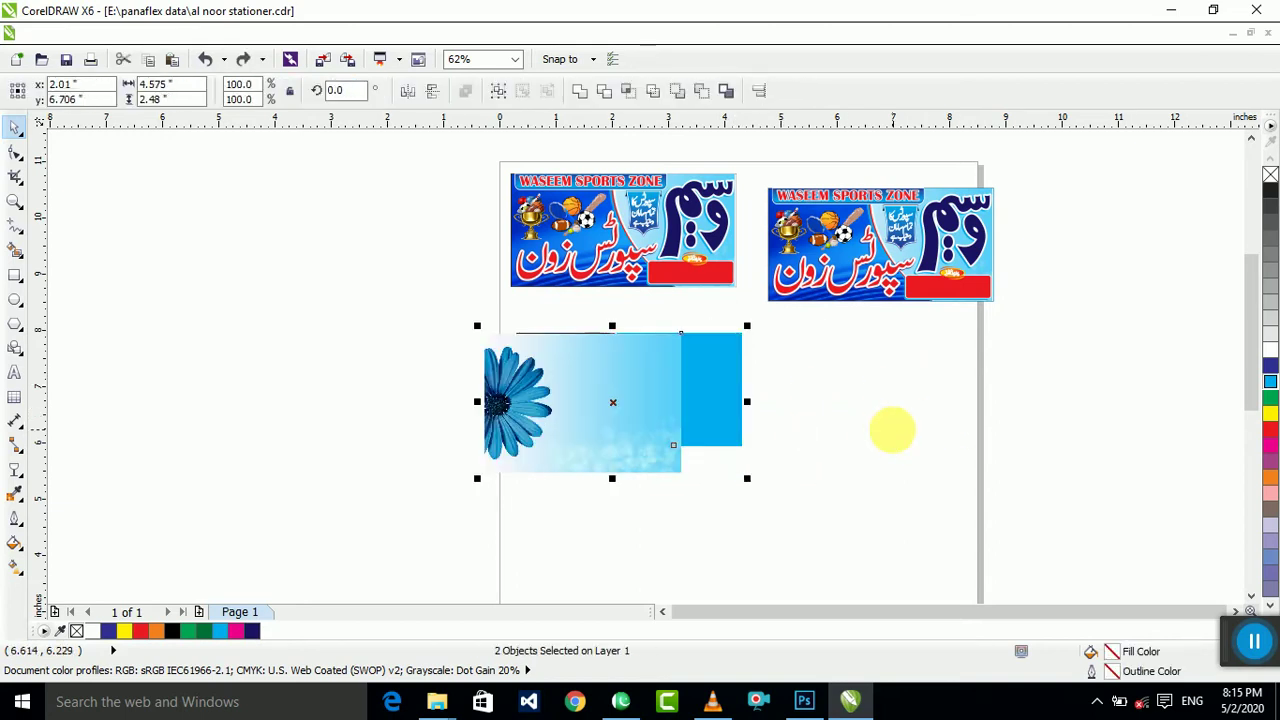
{"action": "key", "text": "ctrl+z"}
{"action": "left_click", "coordinate": [891, 430]}
Step: Align the blue flower image to the top and right edges of the topmost cyan shape
{"action": "left_click", "coordinate": [652, 497]}
{"action": "left_click", "coordinate": [738, 376], "text": "shift"}
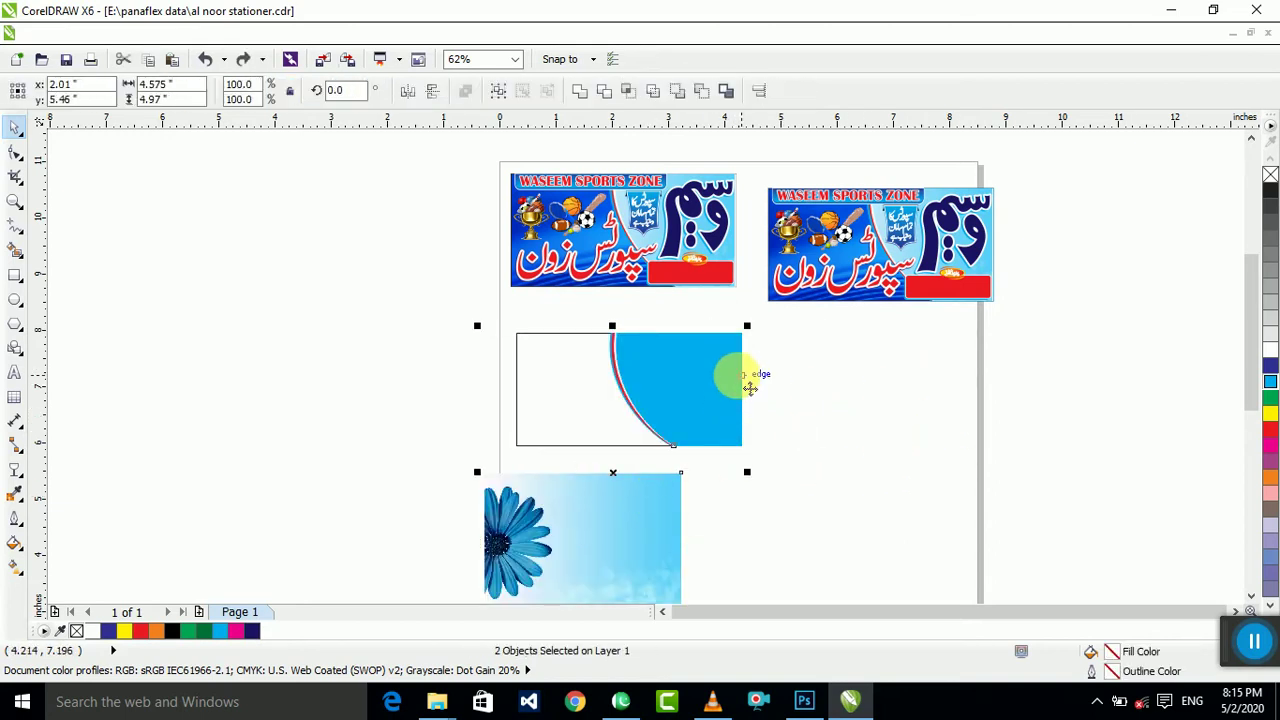
{"action": "key", "text": "t"}
{"action": "key", "text": "l"}
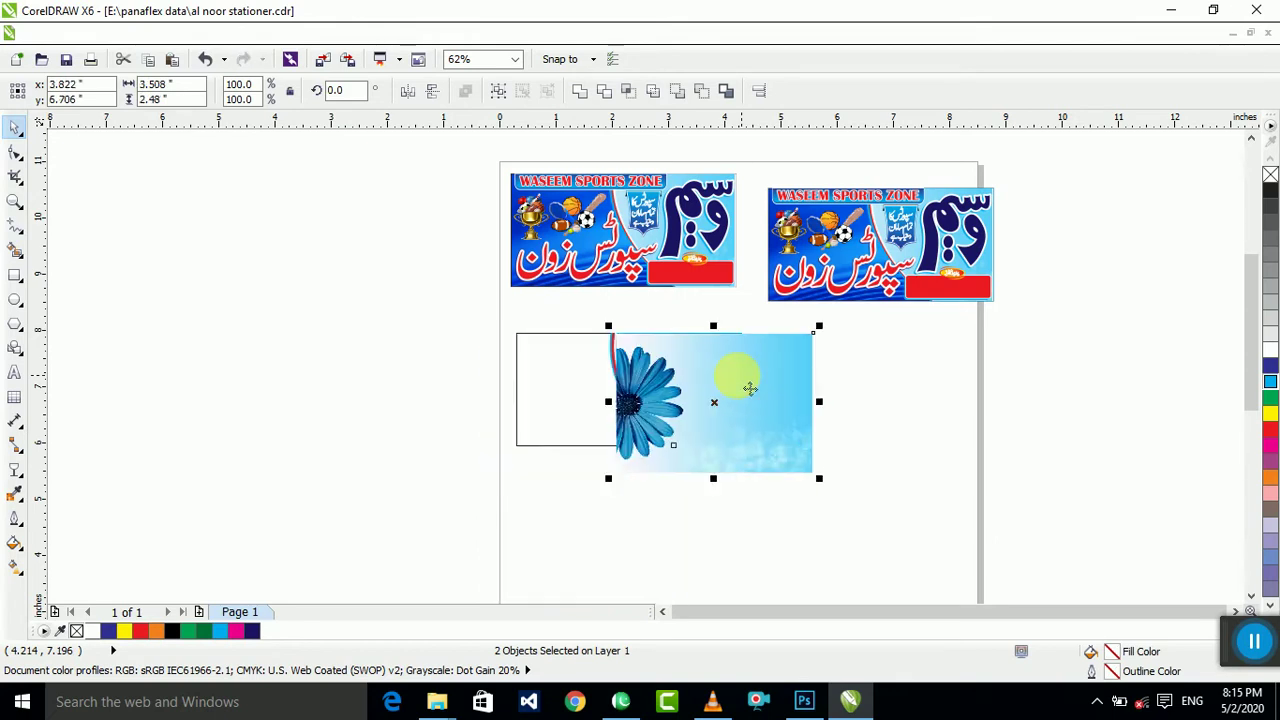
{"action": "key", "text": "r"}
{"action": "left_click", "coordinate": [852, 386]}
{"action": "scroll", "coordinate": [629, 377], "scroll_direction": "up", "scroll_amount": 1}
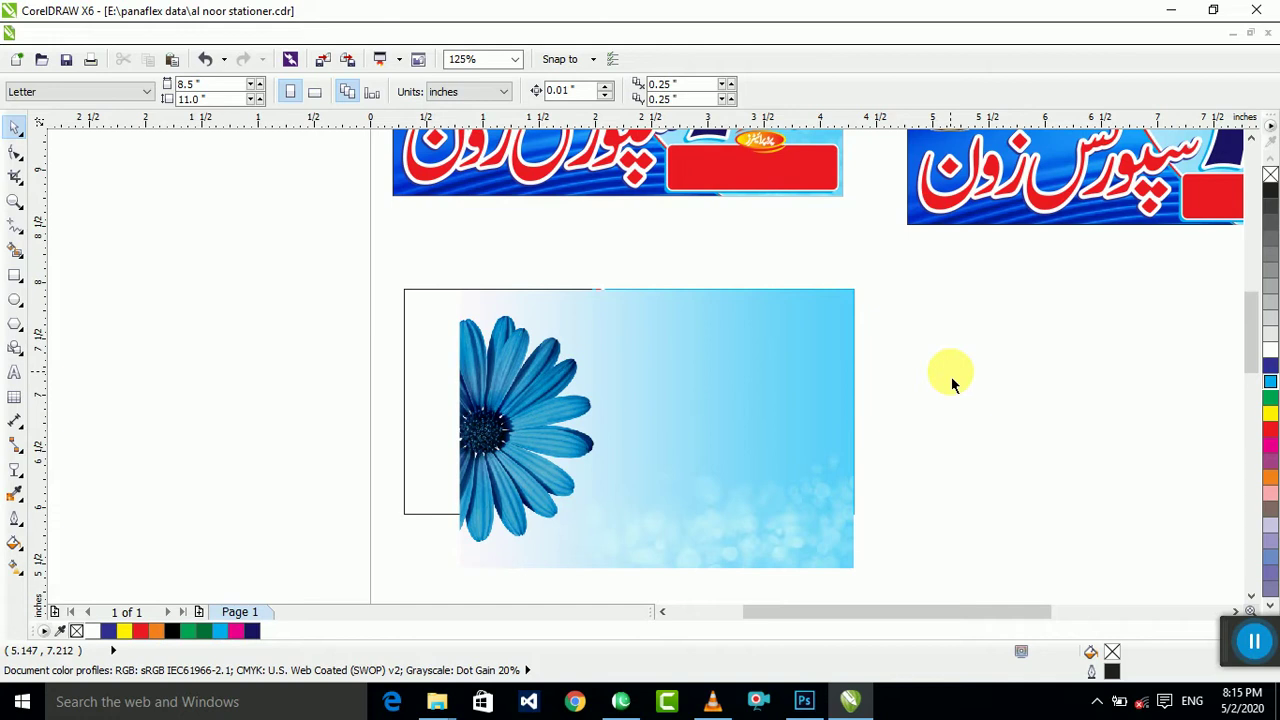
Step: Send the blue flower image behind the cyan, red and white shapes of the new banner layout
{"action": "left_click", "coordinate": [755, 445]}
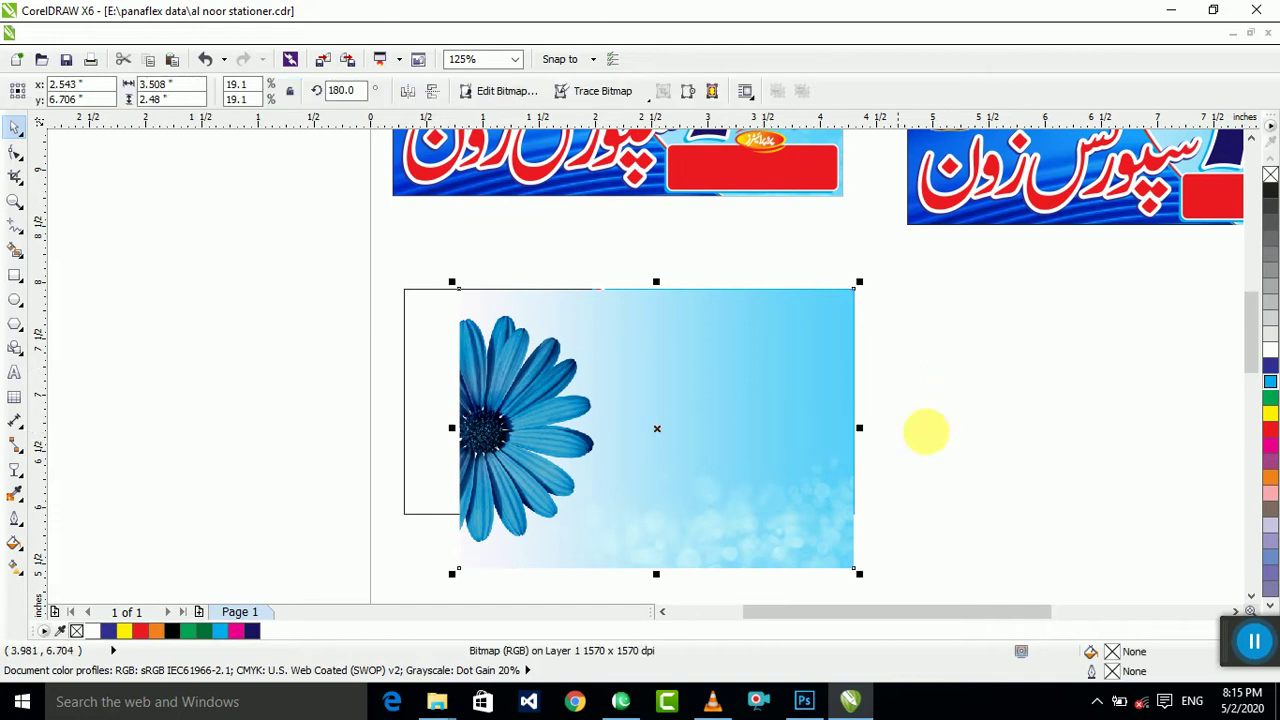
{"action": "left_click", "coordinate": [926, 429]}
{"action": "left_click", "coordinate": [740, 448]}
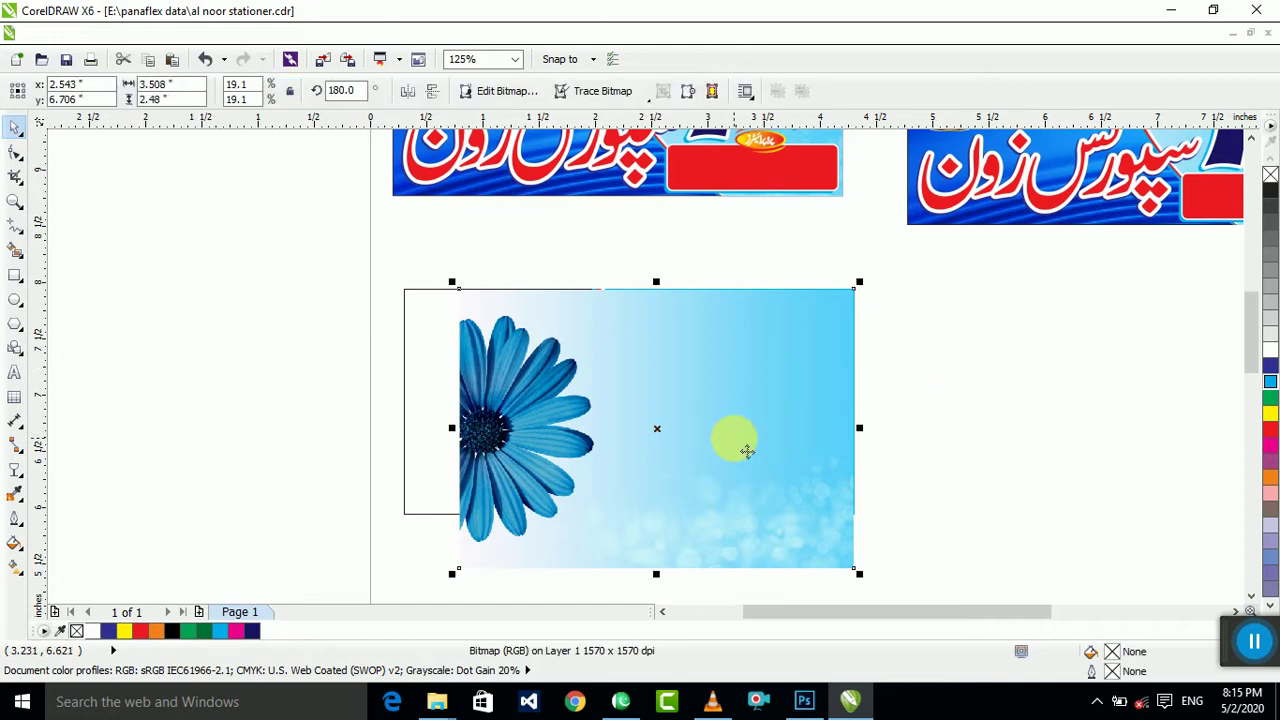
{"action": "key", "text": "shift+Page_Down"}
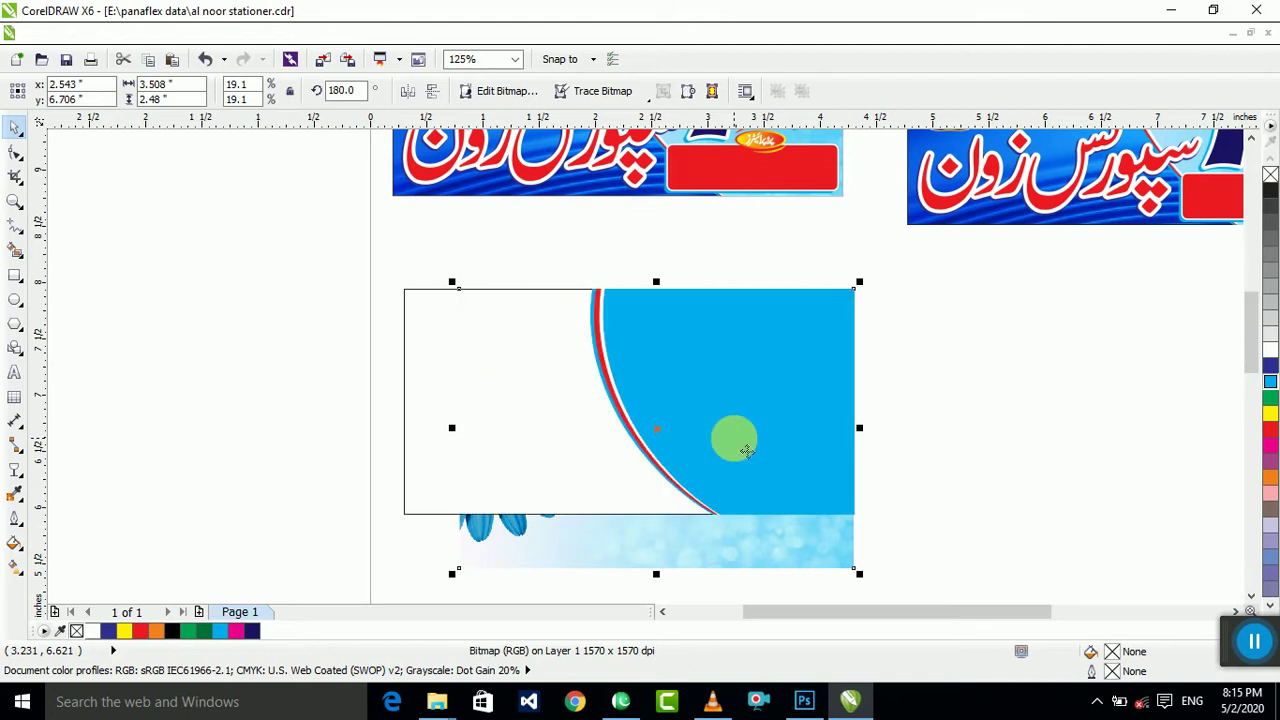
{"action": "left_click", "coordinate": [1000, 503]}
{"action": "left_click", "coordinate": [796, 560]}
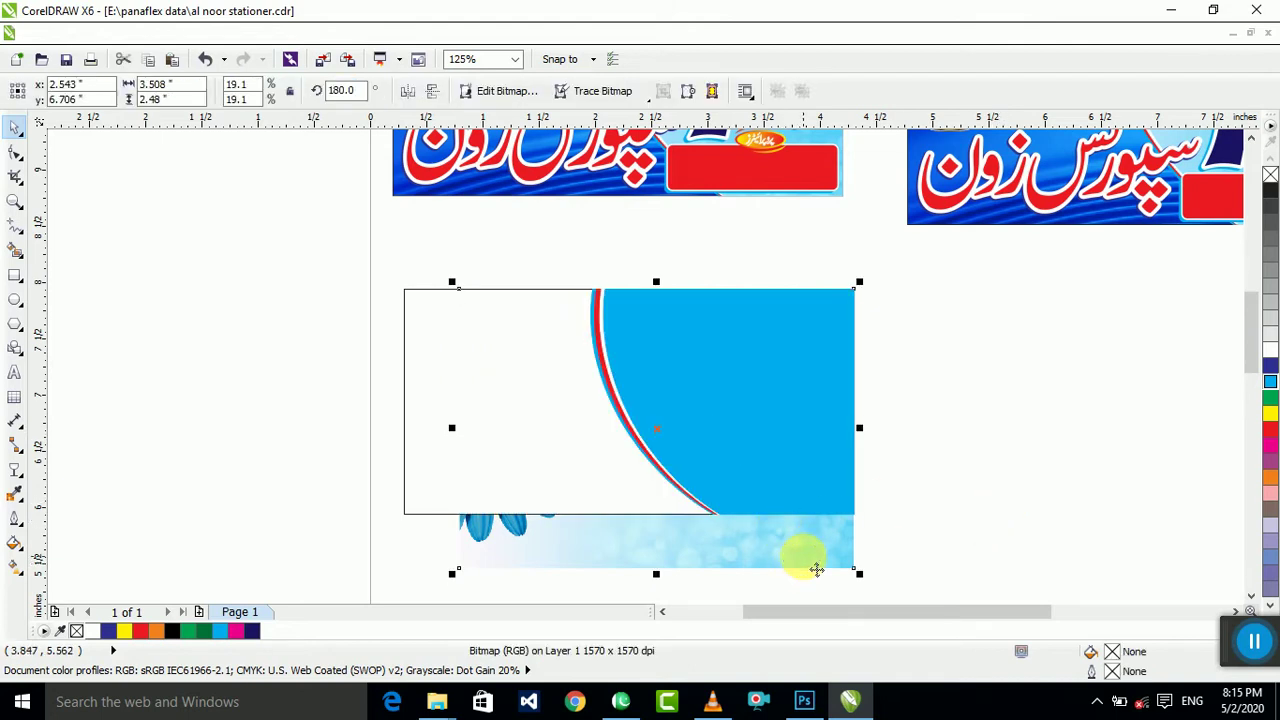
{"action": "right_click", "coordinate": [816, 569]}
{"action": "left_click", "coordinate": [887, 14]}
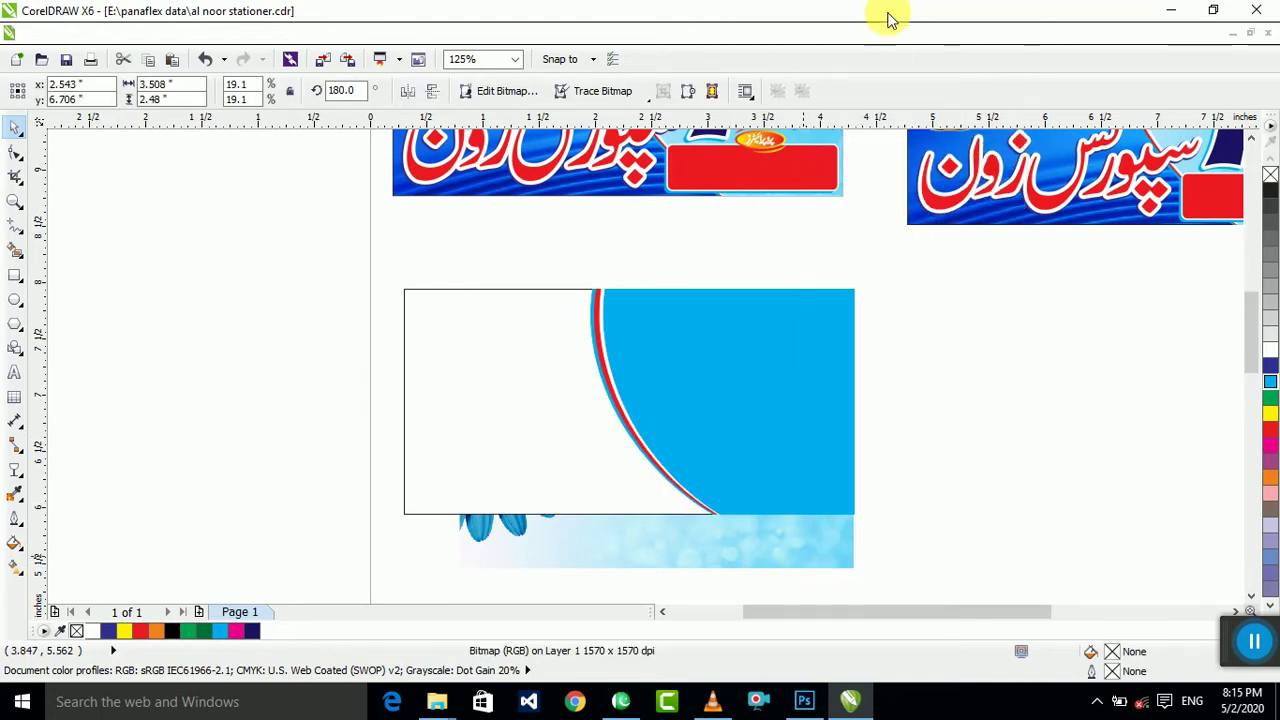
{"action": "left_click", "coordinate": [782, 364]}
{"action": "key", "text": "ctrl+z"}
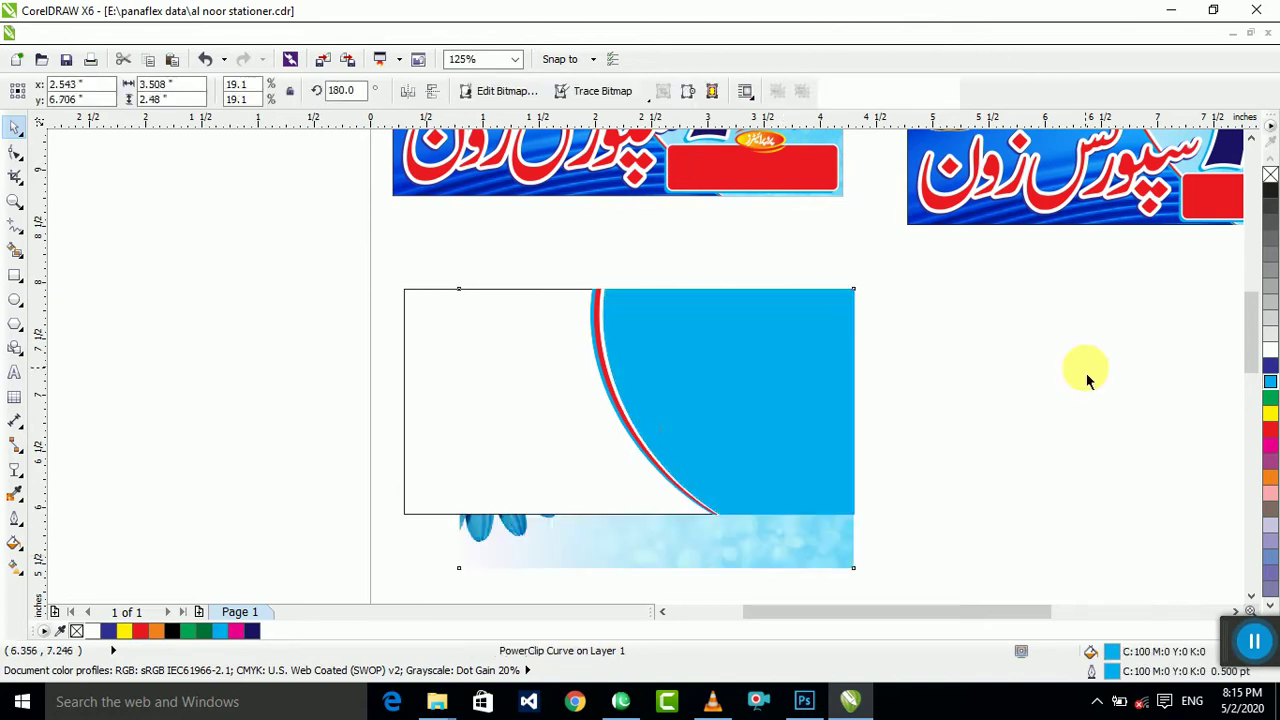
{"action": "left_click", "coordinate": [1086, 372]}
Step: PowerClip the blue flower image inside the topmost cyan curved shape
{"action": "left_click", "coordinate": [815, 547]}
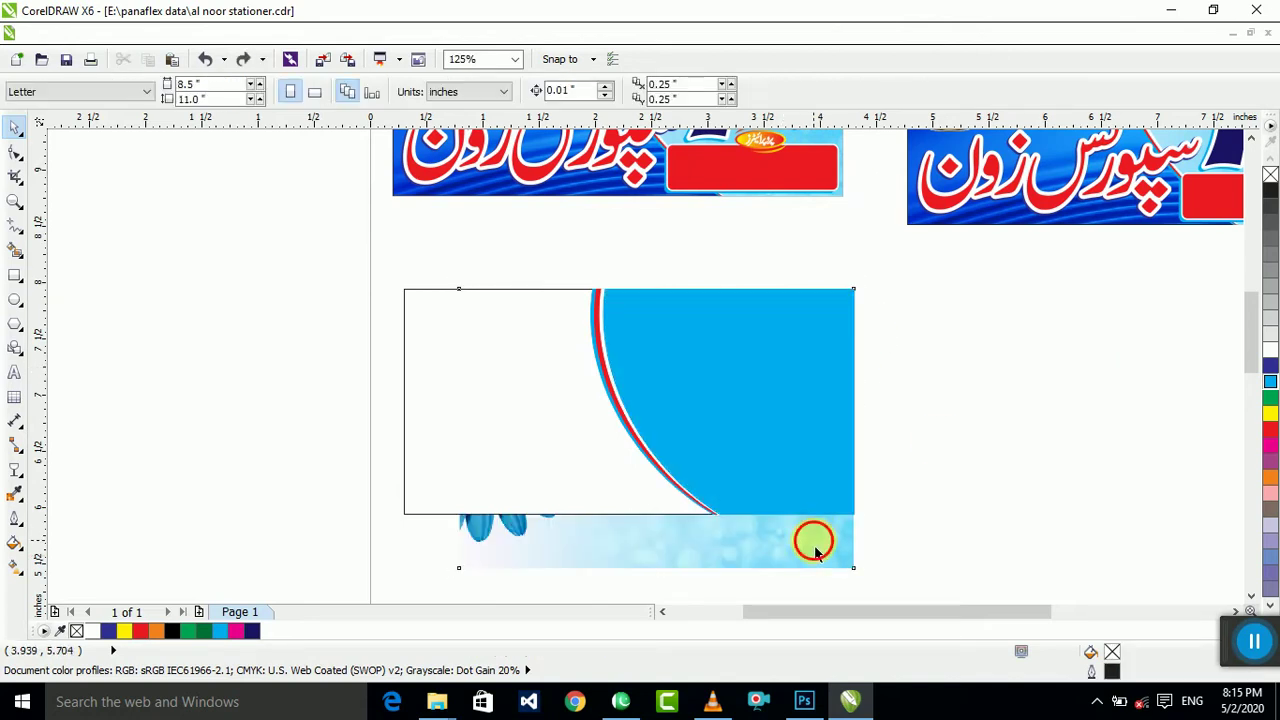
{"action": "key", "text": "alt+c"}
{"action": "key", "text": "w"}
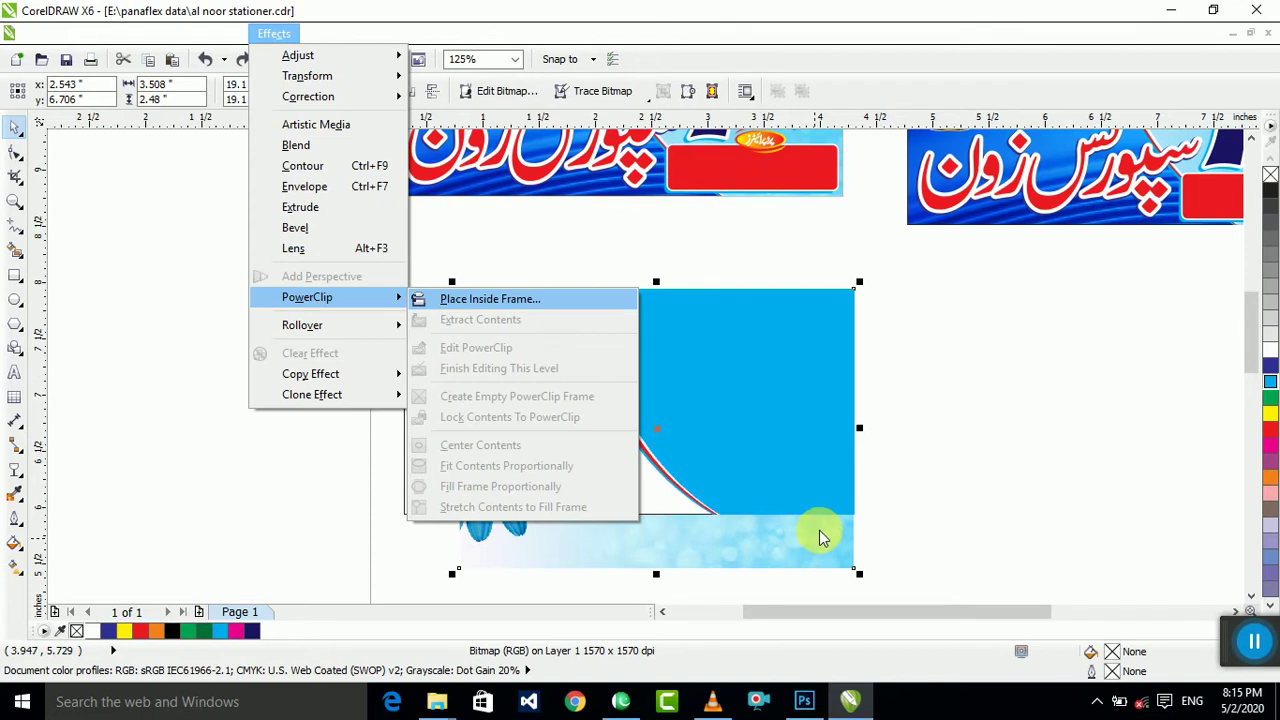
{"action": "key", "text": "Return"}
{"action": "left_click", "coordinate": [737, 348]}
{"action": "key", "text": "Escape"}
{"action": "scroll", "coordinate": [714, 371], "scroll_direction": "down", "scroll_amount": 2}
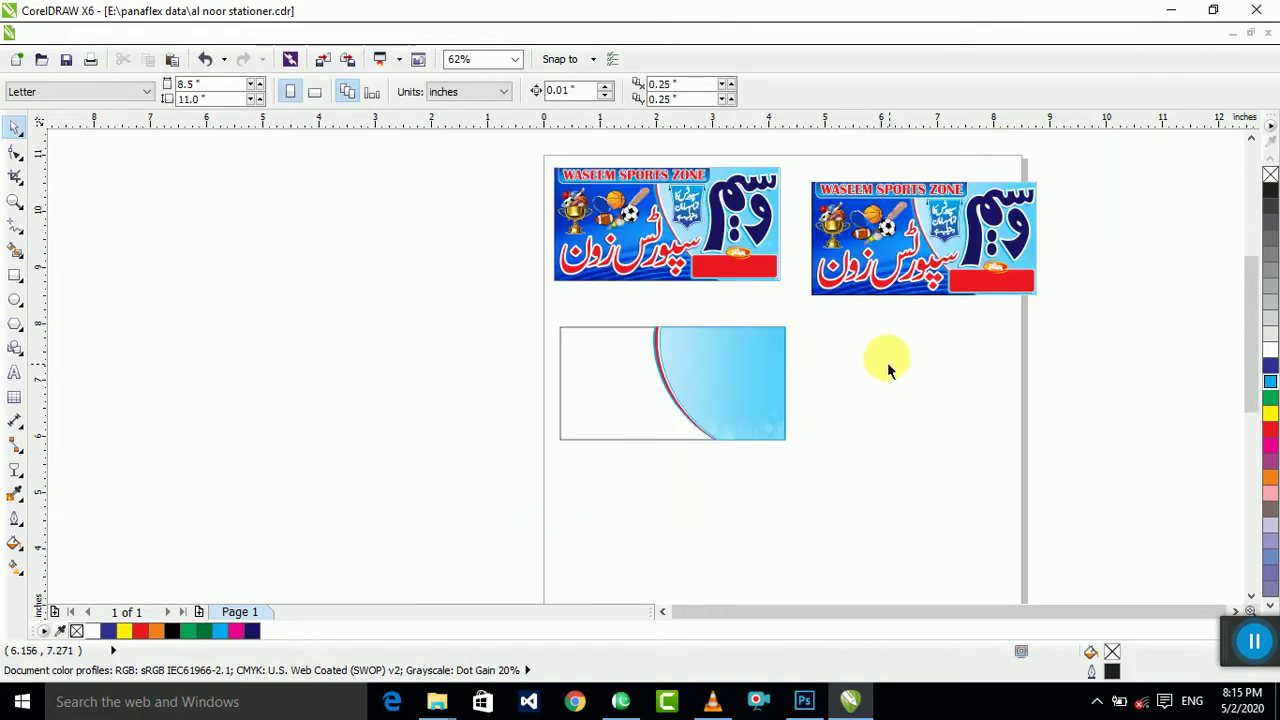
Step: Extract the PowerClip contents of the second banner's background and move the blue wave image below the new banner layout
{"action": "left_click_drag", "start_coordinate": [921, 290], "coordinate": [929, 446]}
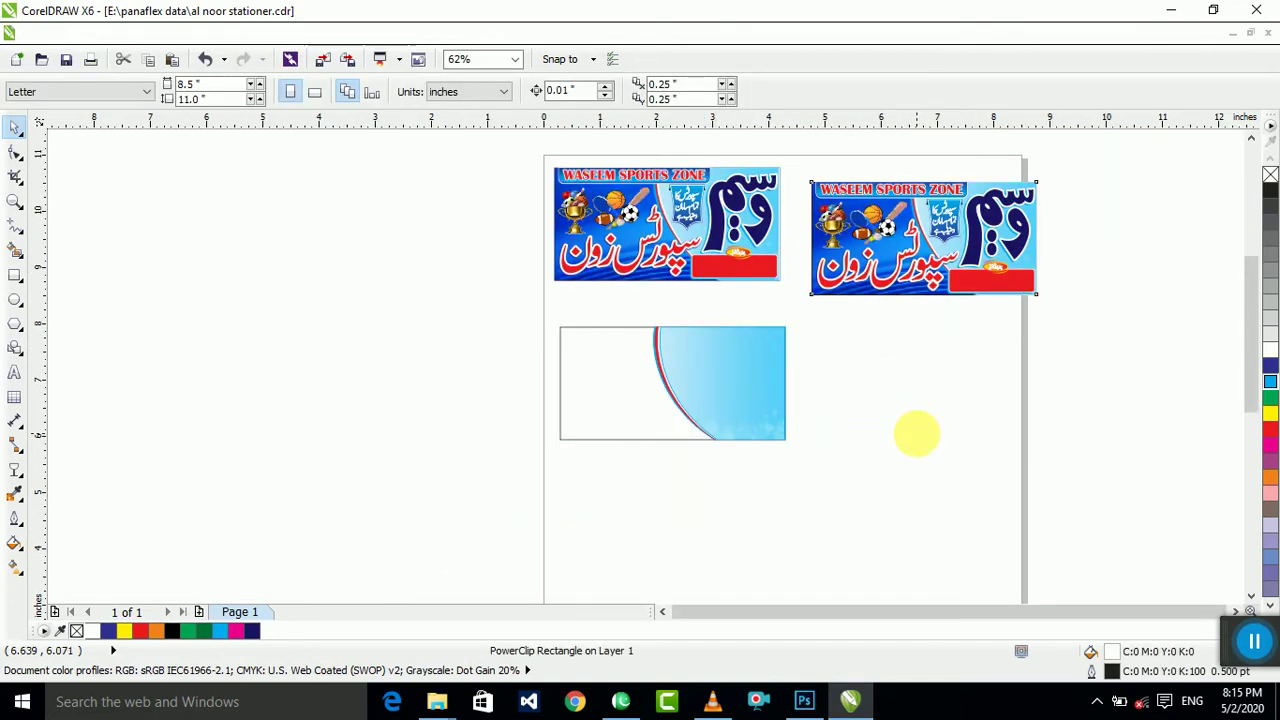
{"action": "right_click", "coordinate": [917, 433]}
{"action": "left_click", "coordinate": [978, 57]}
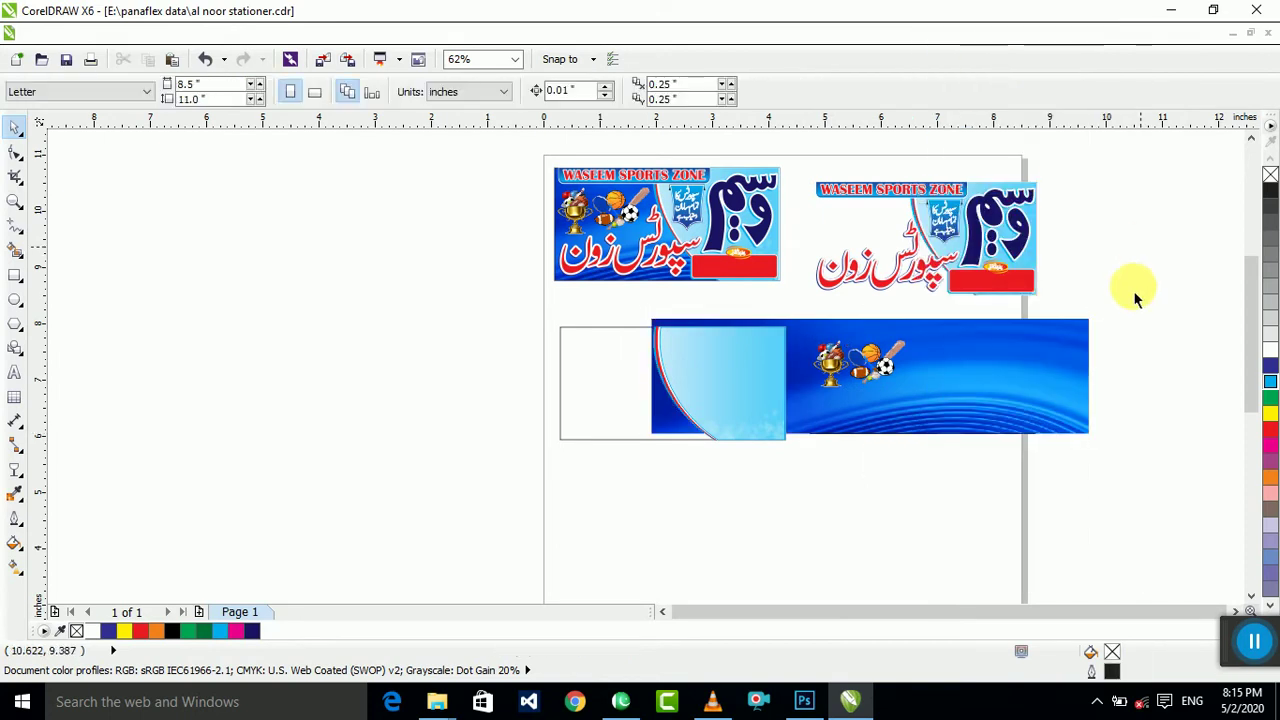
{"action": "left_click_drag", "start_coordinate": [1014, 400], "coordinate": [710, 522]}
{"action": "left_click", "coordinate": [1003, 374]}
{"action": "key", "text": "Delete"}
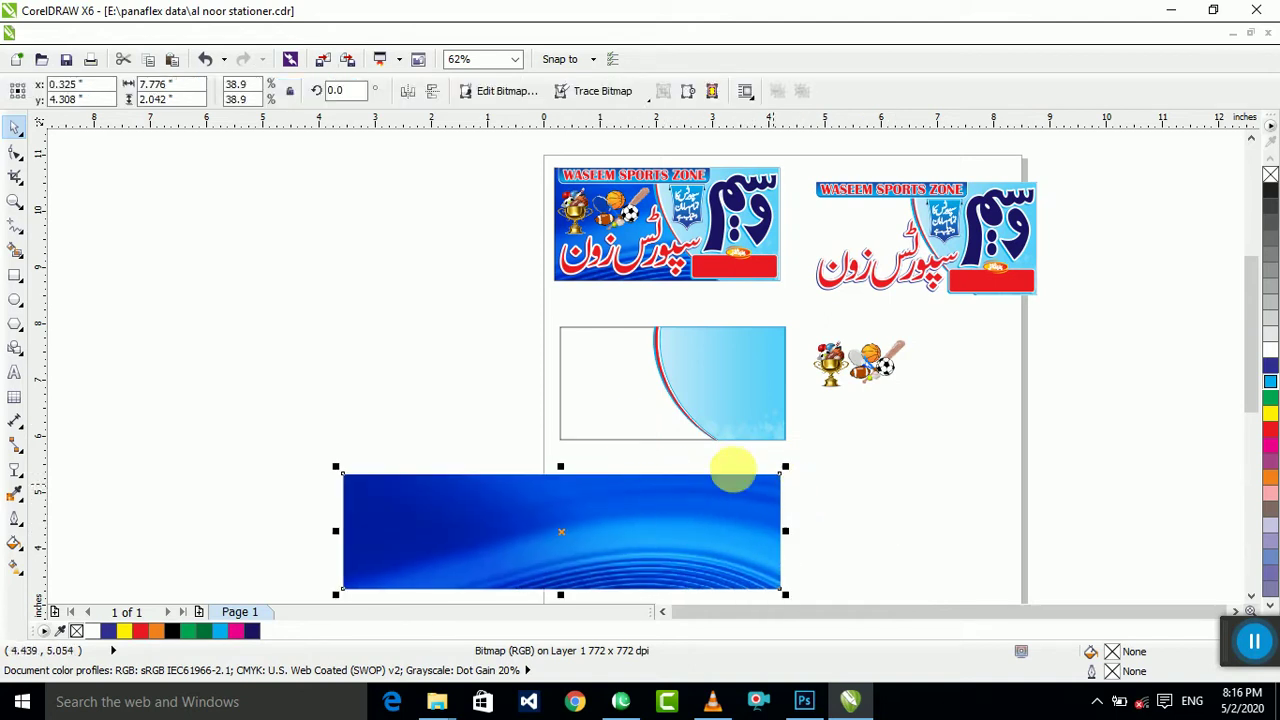
Step: Align the blue wave image to the top and right edges of the new layout's outer rectangle
{"action": "left_click", "coordinate": [622, 401], "text": "shift"}
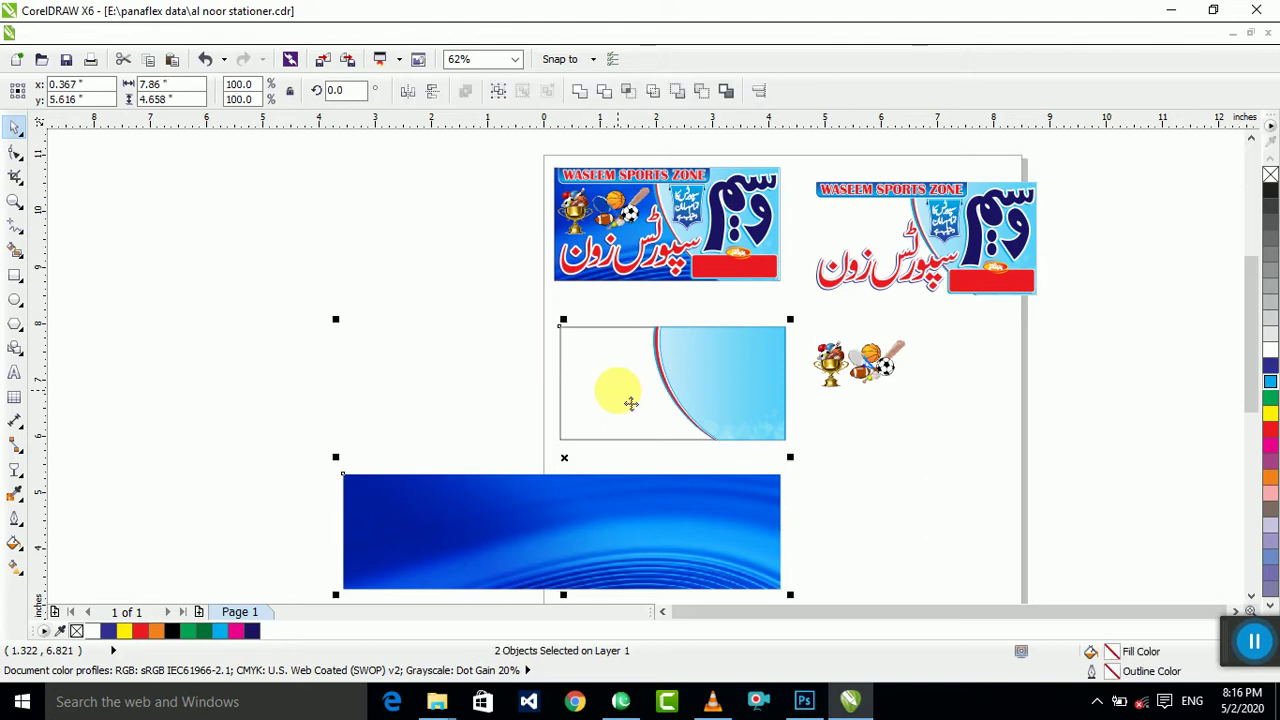
{"action": "key", "text": "e"}
{"action": "key", "text": "c"}
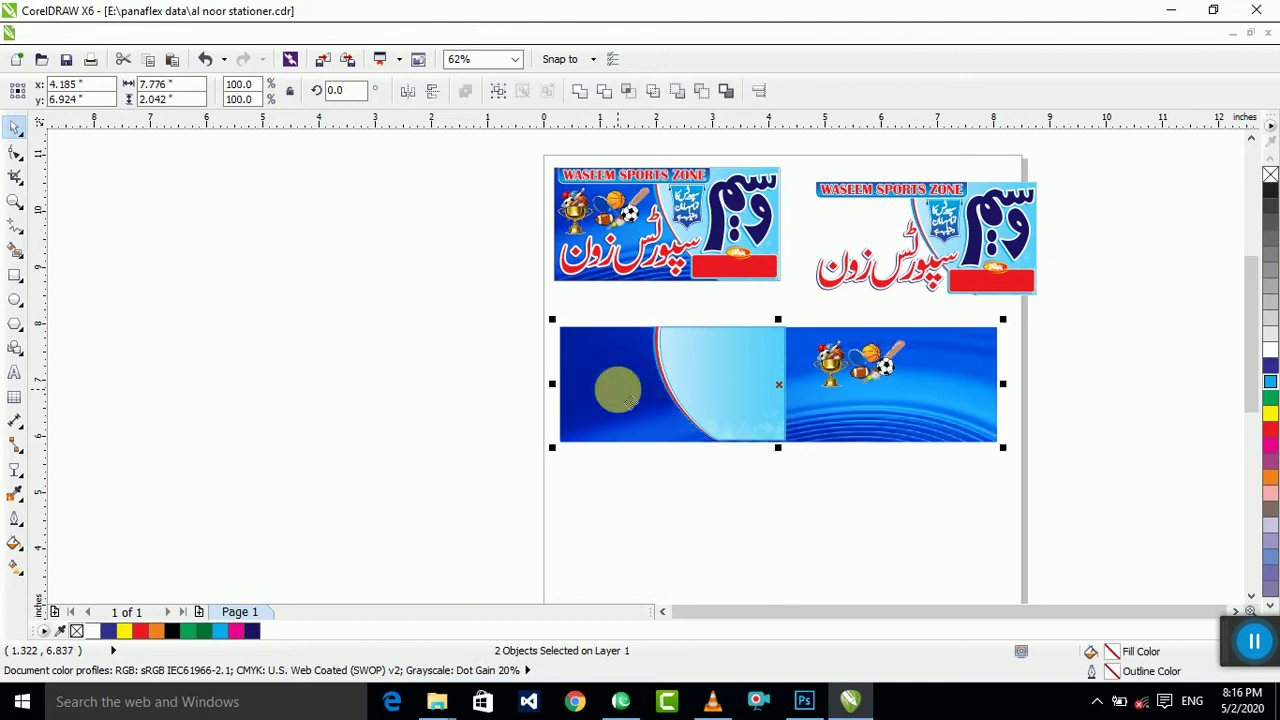
{"action": "key", "text": "ctrl+z"}
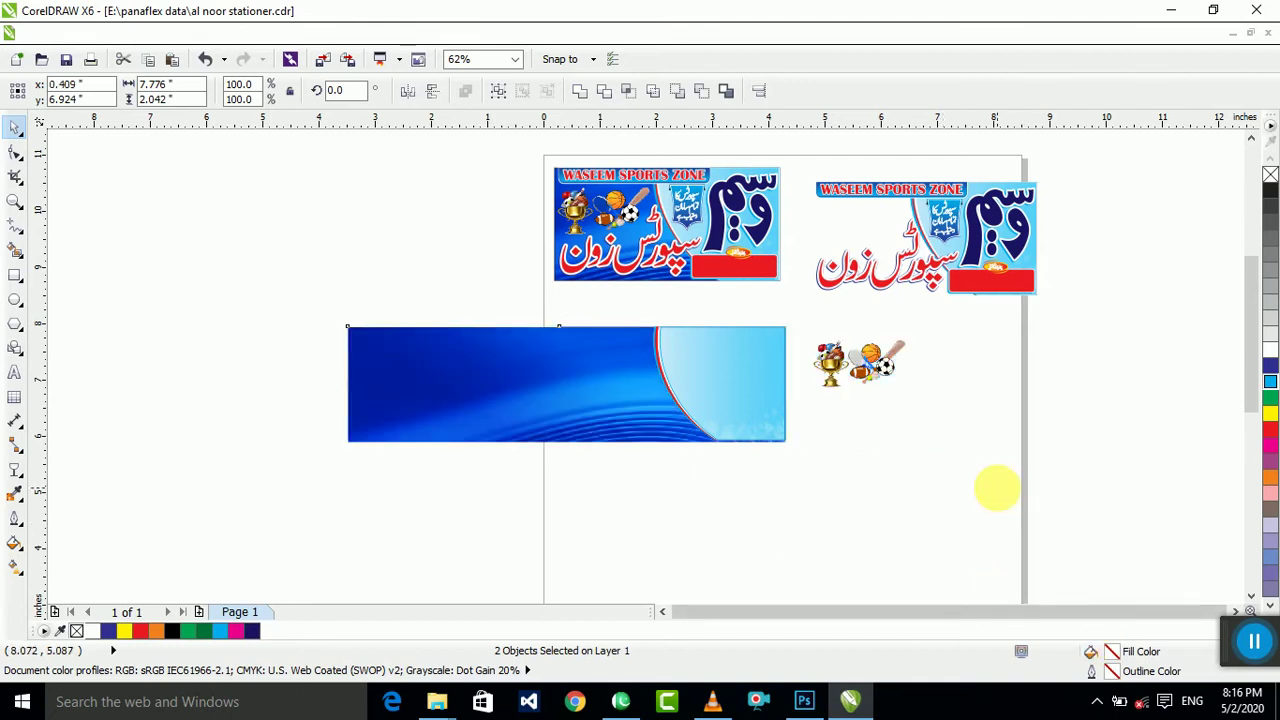
{"action": "left_click", "coordinate": [993, 484]}
Step: Send the blue wave image behind all the shapes of the new banner layout
{"action": "left_click", "coordinate": [352, 405]}
{"action": "scroll", "coordinate": [405, 402], "scroll_direction": "up", "scroll_amount": 2}
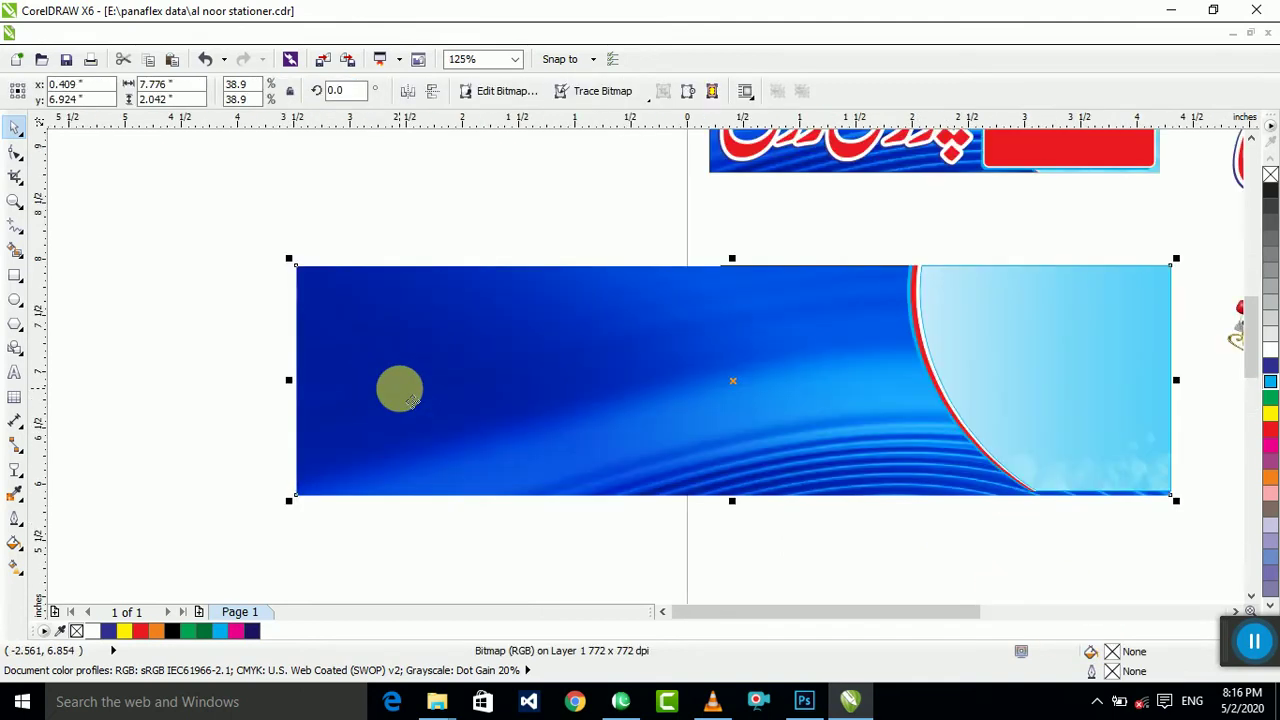
{"action": "left_click", "coordinate": [375, 550]}
{"action": "left_click", "coordinate": [380, 460]}
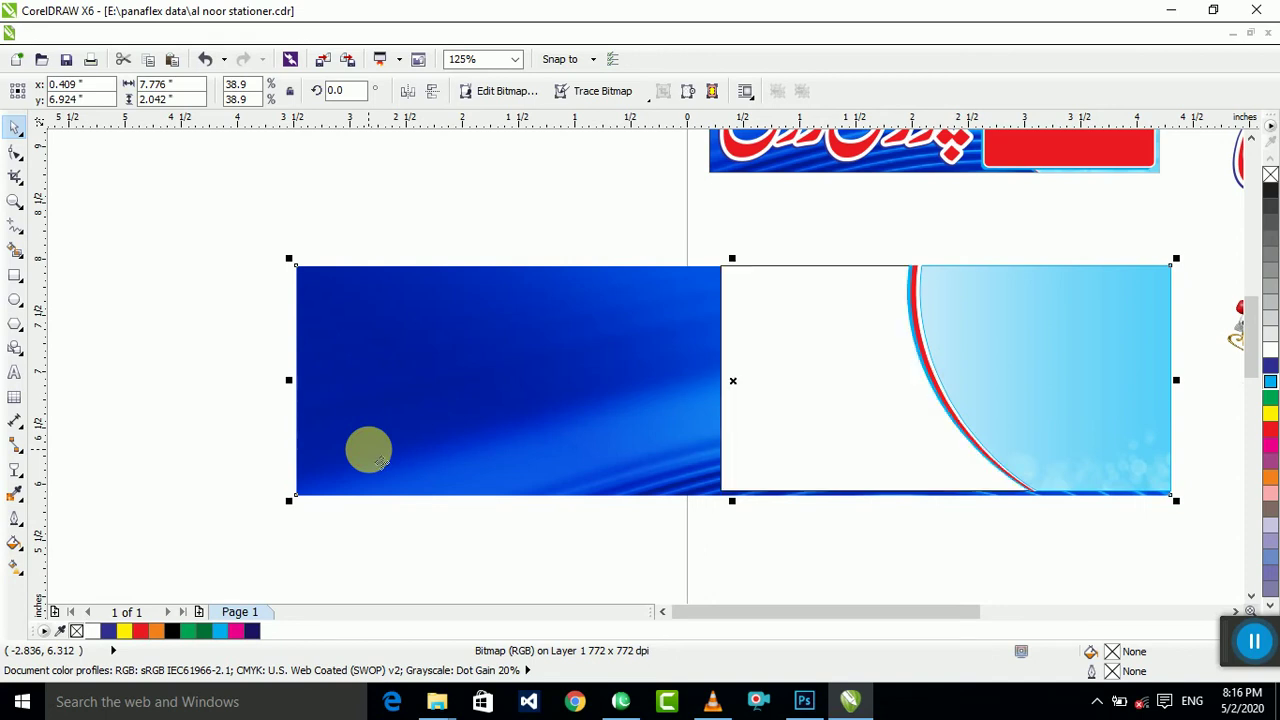
Step: PowerClip the blue wave image inside the outer rectangle of the new banner layout
{"action": "left_click", "coordinate": [585, 189]}
{"action": "left_click", "coordinate": [528, 300]}
{"action": "key", "text": "alt+c"}
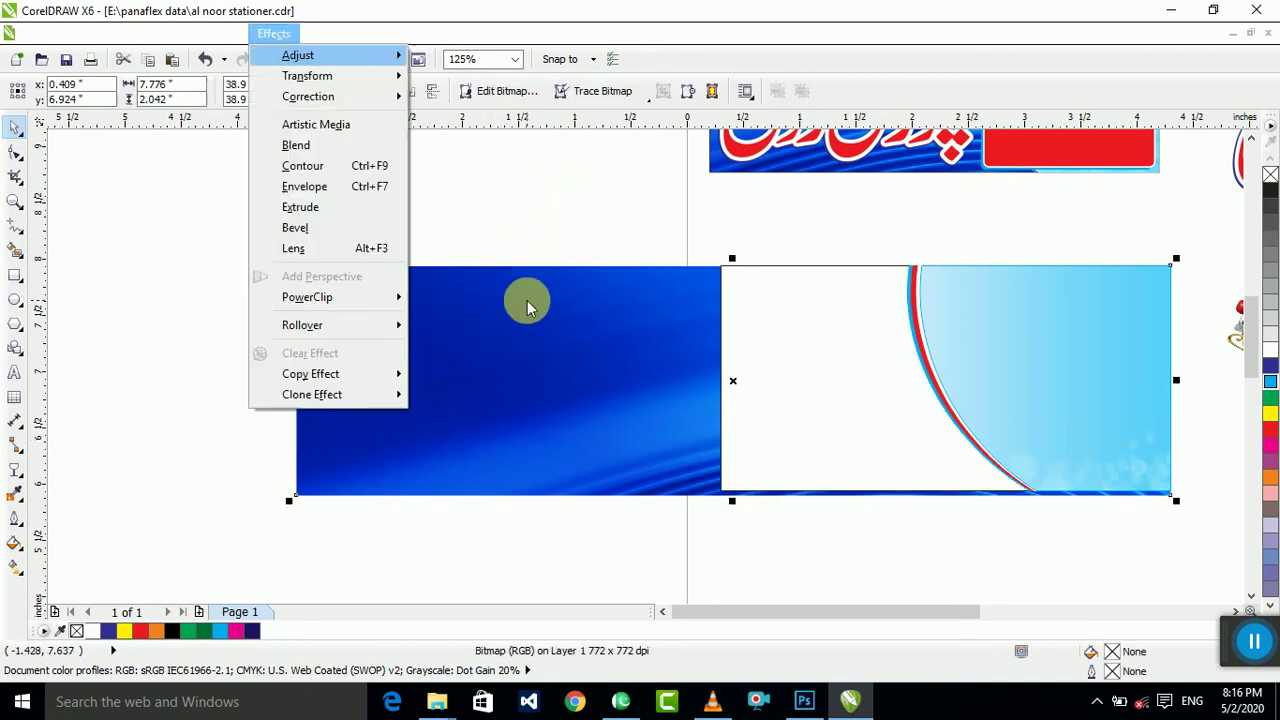
{"action": "key", "text": "w"}
{"action": "left_click", "coordinate": [547, 201]}
{"action": "left_click", "coordinate": [520, 286]}
{"action": "key", "text": "alt+c"}
{"action": "key", "text": "w"}
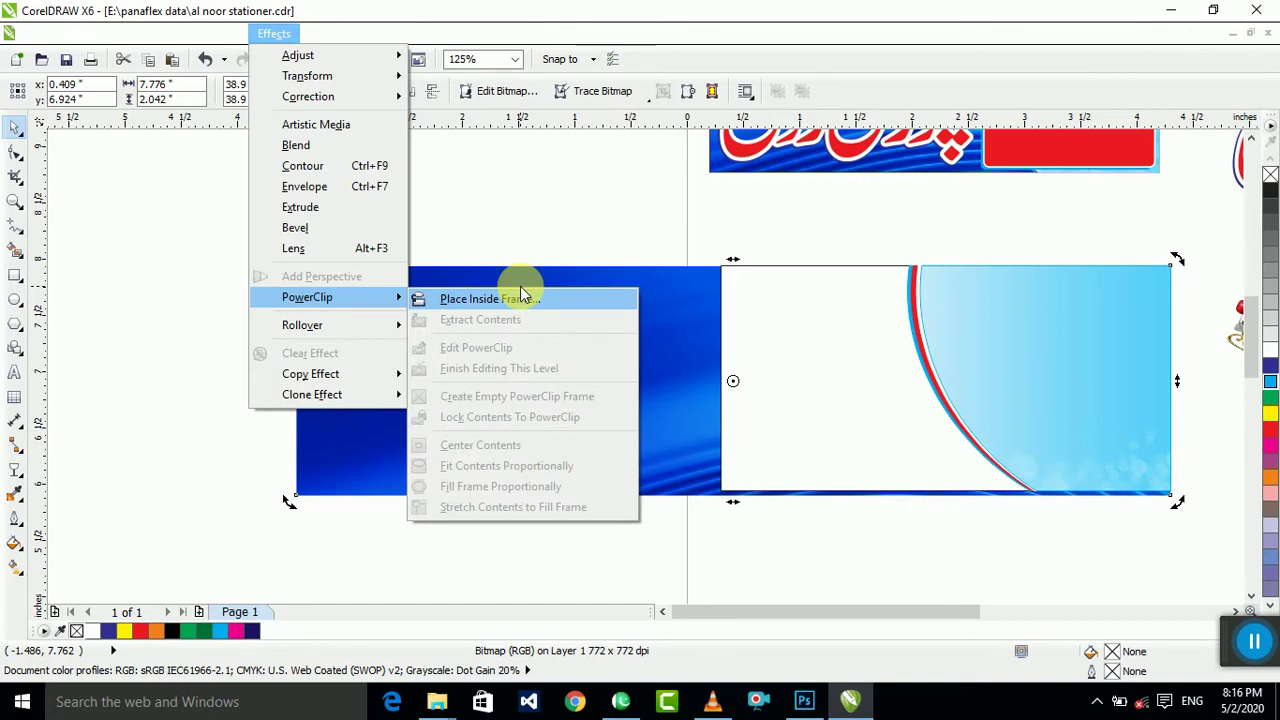
{"action": "left_click", "coordinate": [520, 292]}
{"action": "left_click", "coordinate": [880, 333]}
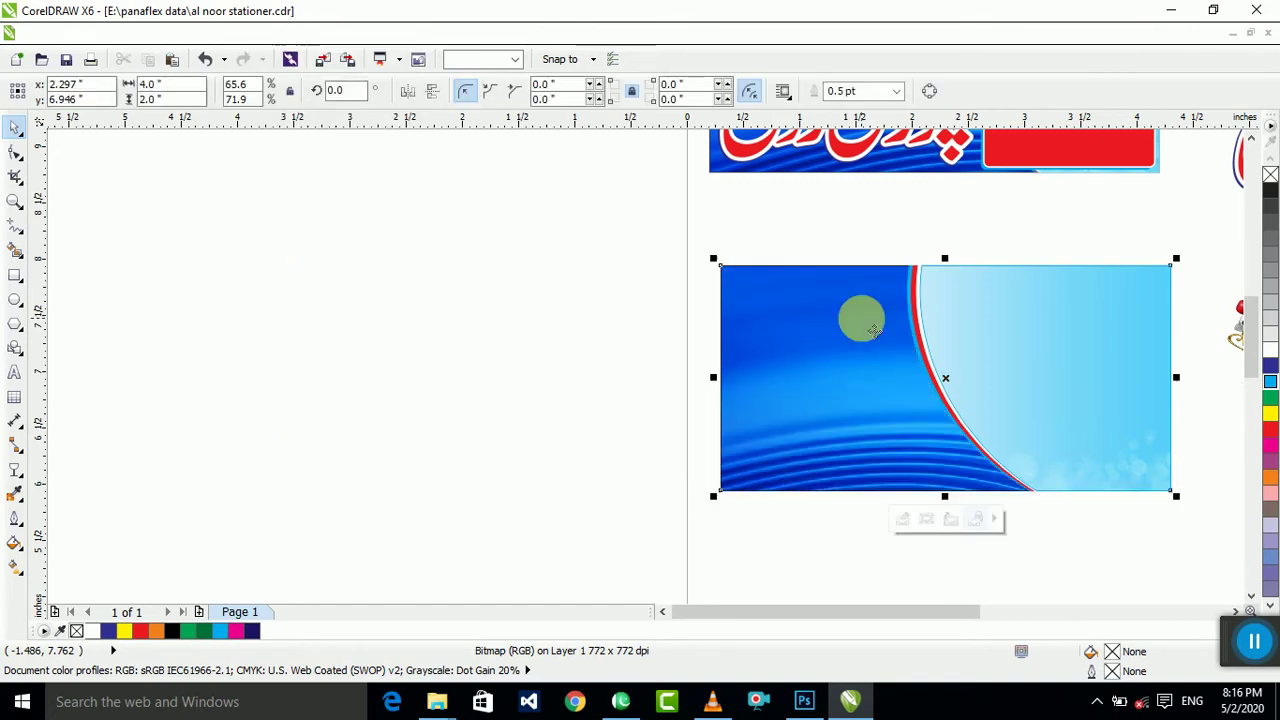
{"action": "left_click", "coordinate": [514, 277]}
{"action": "scroll", "coordinate": [514, 277], "scroll_direction": "down", "scroll_amount": 1}
{"action": "left_click_drag", "start_coordinate": [506, 261], "coordinate": [886, 462]}
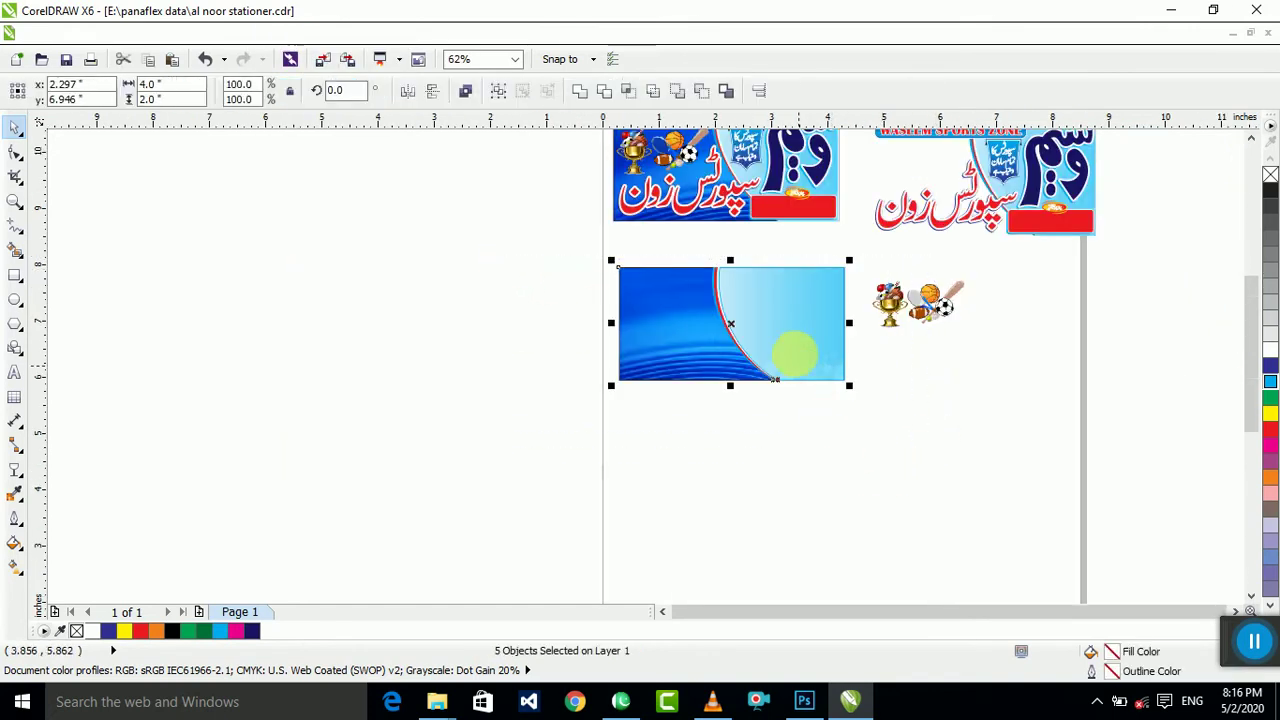
{"action": "scroll", "coordinate": [794, 356], "scroll_direction": "up", "scroll_amount": 2}
{"action": "scroll", "coordinate": [640, 415], "scroll_direction": "down", "scroll_amount": 2}
{"action": "left_click", "coordinate": [840, 420]}
{"action": "scroll", "coordinate": [698, 259], "scroll_direction": "up", "scroll_amount": 1}
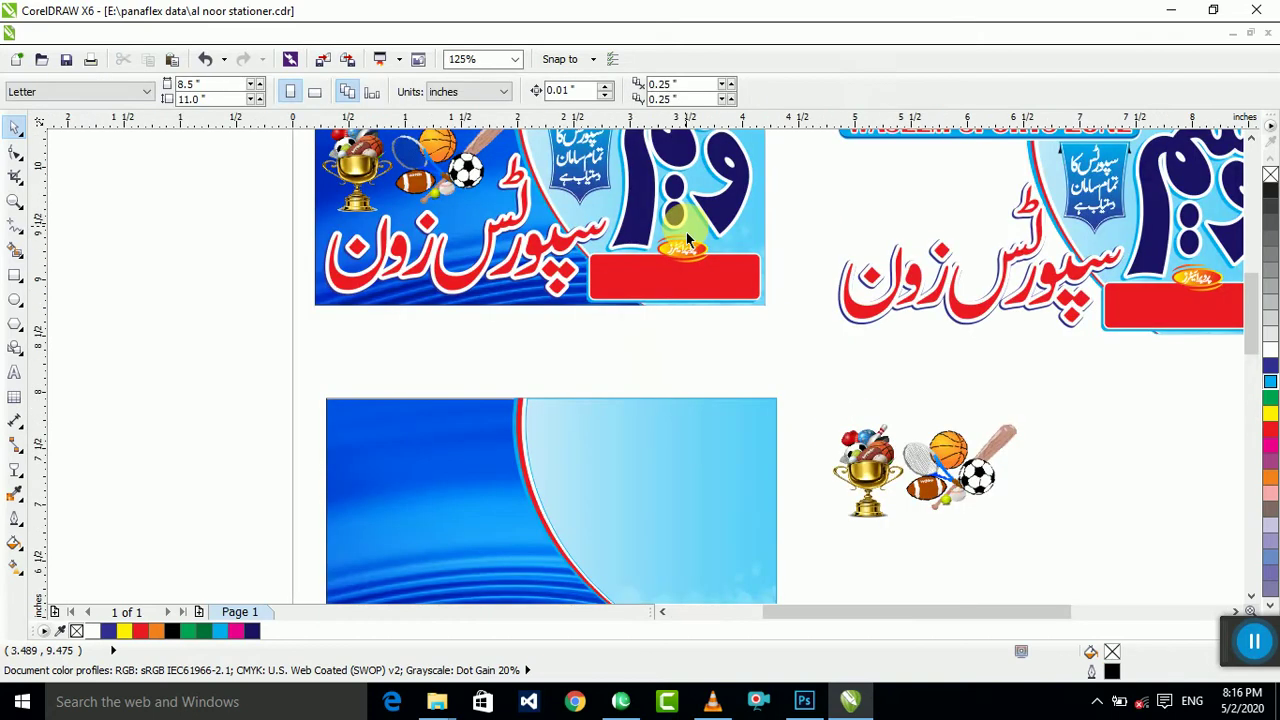
{"action": "scroll", "coordinate": [795, 339], "scroll_direction": "down", "scroll_amount": 2}
{"action": "scroll", "coordinate": [849, 400], "scroll_direction": "up", "scroll_amount": 2}
Step: Move the trophy and sports equipment images off the page, to the left of the new banner layout
{"action": "left_click_drag", "start_coordinate": [985, 507], "coordinate": [659, 283]}
{"action": "scroll", "coordinate": [848, 398], "scroll_direction": "down", "scroll_amount": 1}
{"action": "left_click_drag", "start_coordinate": [848, 395], "coordinate": [372, 376]}
{"action": "left_click", "coordinate": [870, 383]}
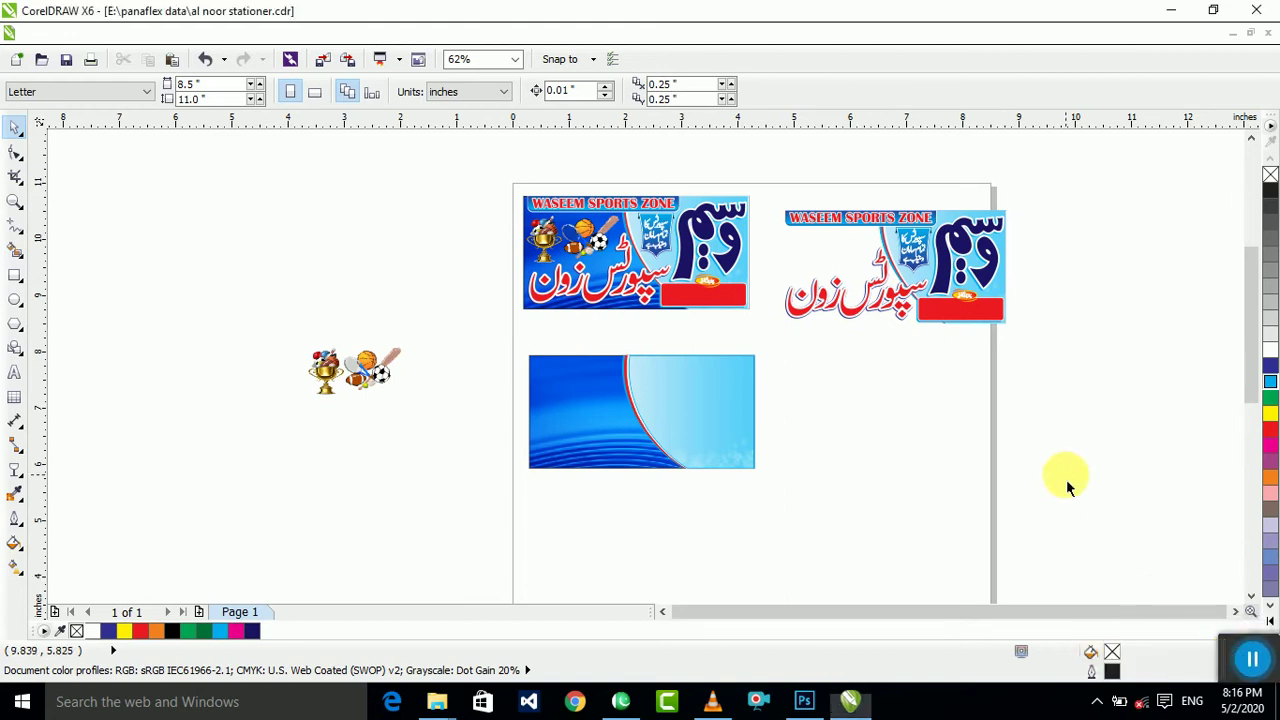
{"action": "left_click_drag", "start_coordinate": [189, 200], "coordinate": [481, 443]}
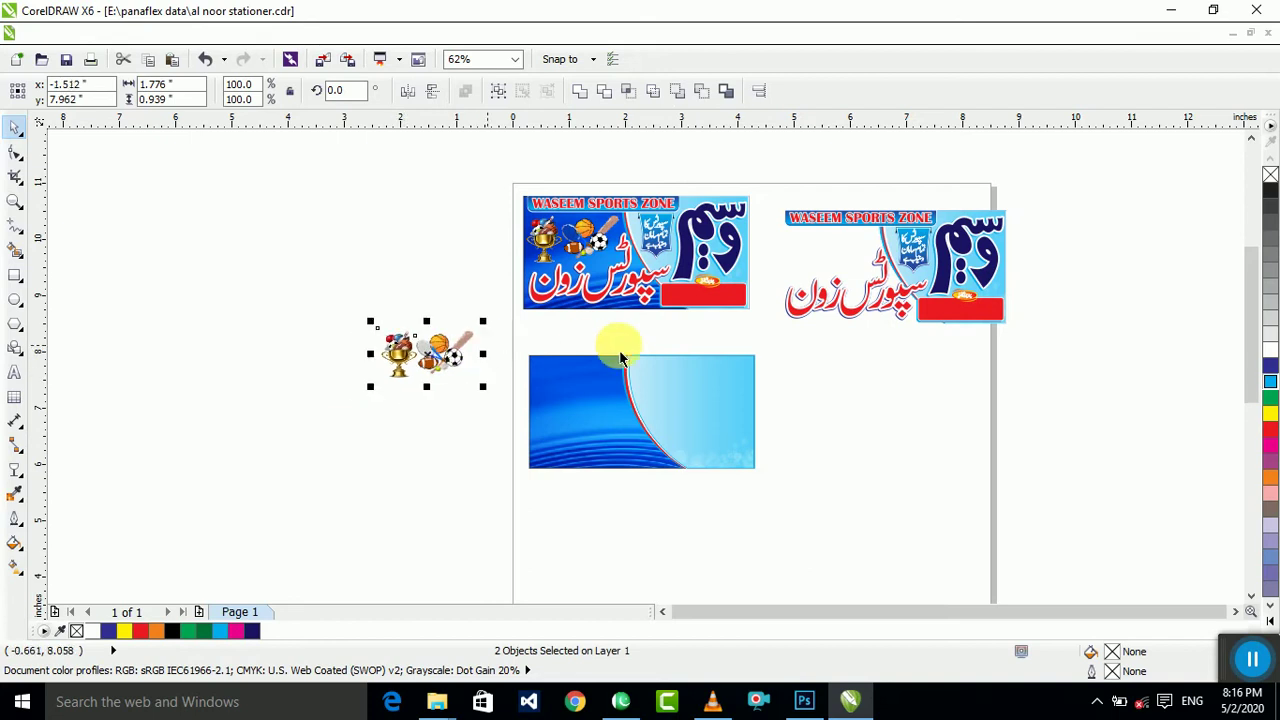
Step: Move the red box with its orange badge off the second banner to just below its lower-right corner
{"action": "scroll", "coordinate": [415, 345], "scroll_direction": "up", "scroll_amount": 2}
{"action": "scroll", "coordinate": [415, 345], "scroll_direction": "down", "scroll_amount": 4}
{"action": "scroll", "coordinate": [551, 297], "scroll_direction": "up", "scroll_amount": 2}
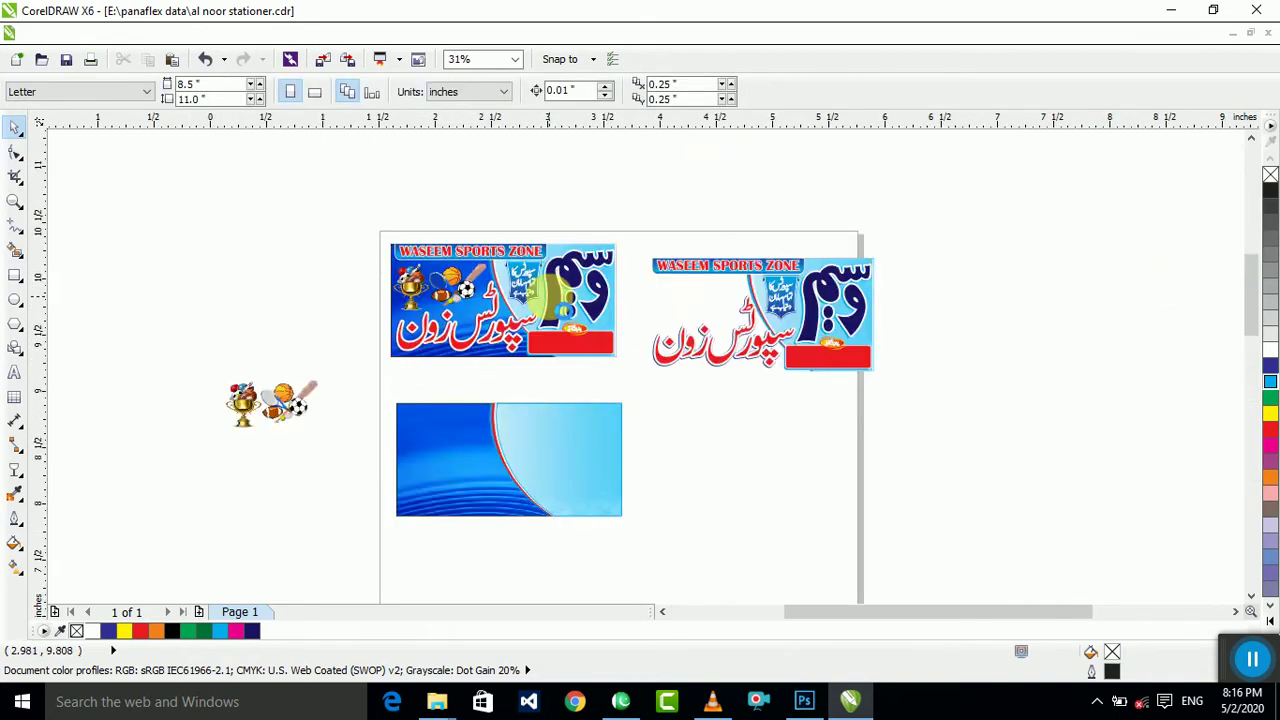
{"action": "scroll", "coordinate": [551, 297], "scroll_direction": "down", "scroll_amount": 1}
{"action": "scroll", "coordinate": [843, 248], "scroll_direction": "up", "scroll_amount": 1}
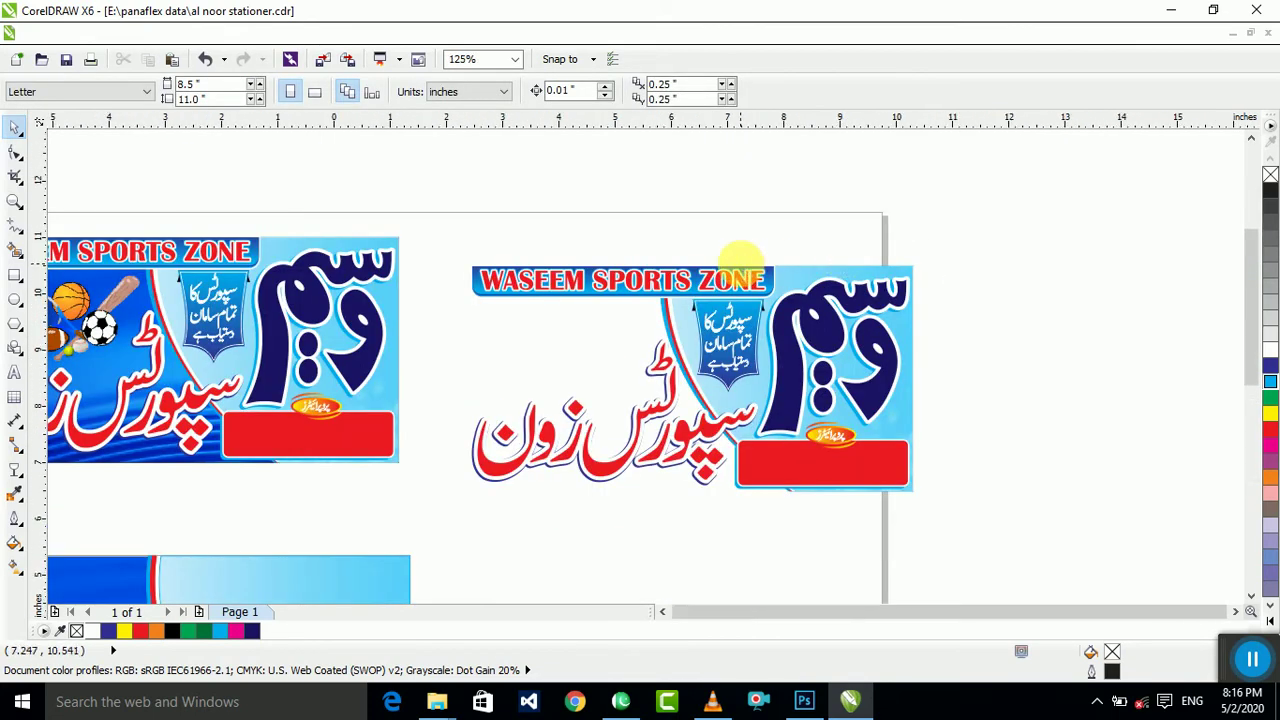
{"action": "scroll", "coordinate": [737, 257], "scroll_direction": "down", "scroll_amount": 1}
{"action": "scroll", "coordinate": [849, 266], "scroll_direction": "up", "scroll_amount": 1}
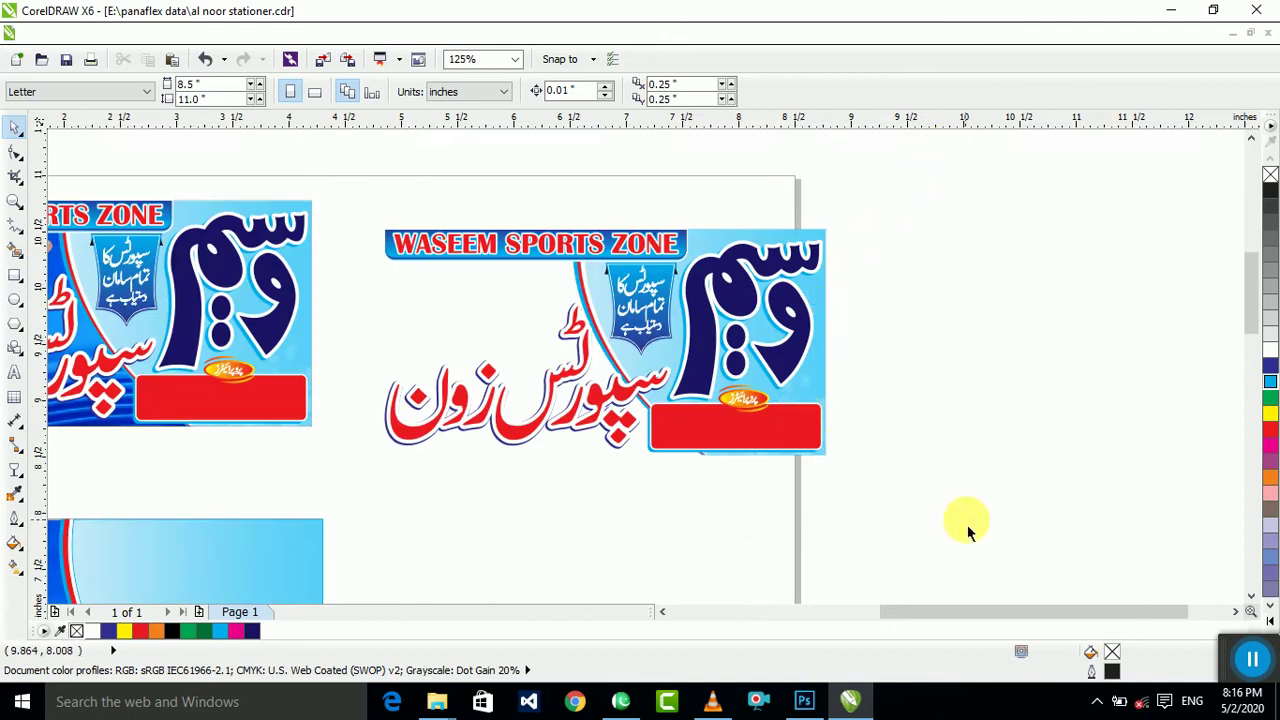
{"action": "left_click_drag", "start_coordinate": [615, 370], "coordinate": [614, 368]}
{"action": "left_click_drag", "start_coordinate": [732, 429], "coordinate": [811, 500]}
{"action": "left_click", "coordinate": [979, 317]}
Step: Move the navy Urdu name lettering of the second banner about 1 inch to the right of its cyan copy
{"action": "left_click_drag", "start_coordinate": [796, 309], "coordinate": [915, 308]}
{"action": "scroll", "coordinate": [886, 252], "scroll_direction": "down", "scroll_amount": 1}
{"action": "left_click", "coordinate": [974, 249]}
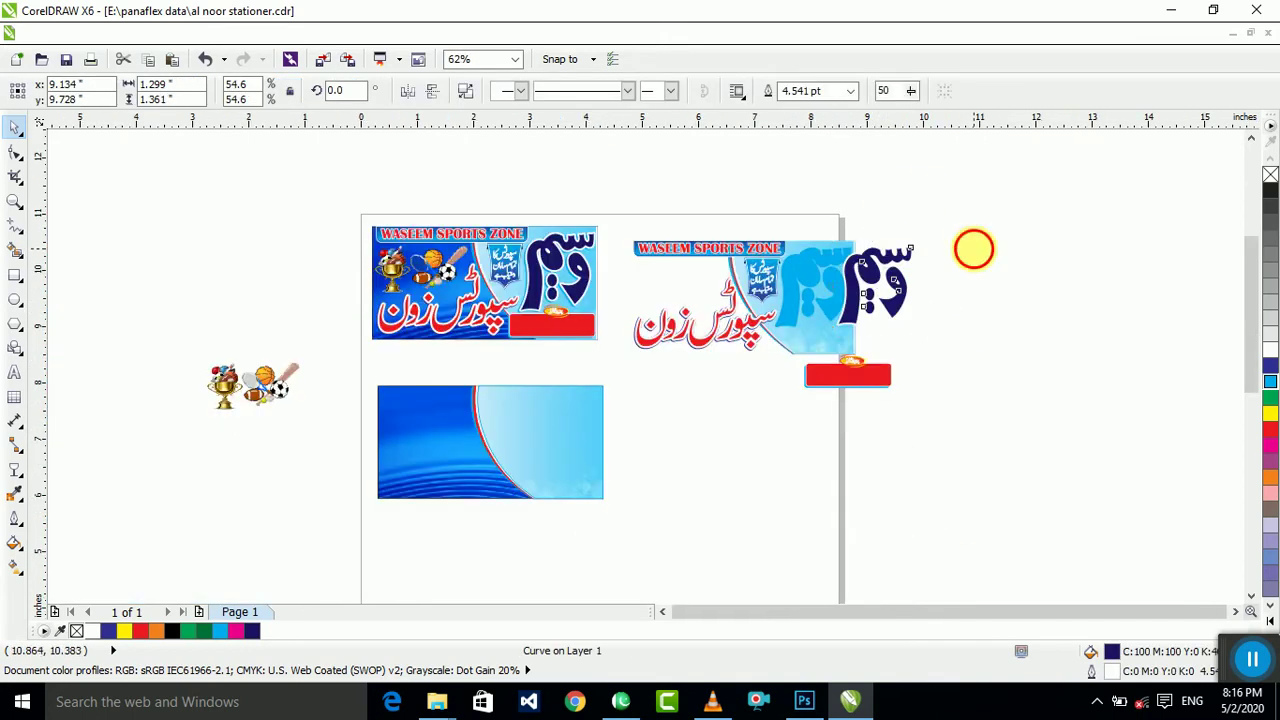
Step: Move the cyan and navy Urdu name lettering together beside the new banner layout and remove their outlines
{"action": "left_click", "coordinate": [837, 300]}
{"action": "left_click", "coordinate": [870, 276], "text": "shift"}
{"action": "left_click_drag", "start_coordinate": [872, 276], "coordinate": [703, 477]}
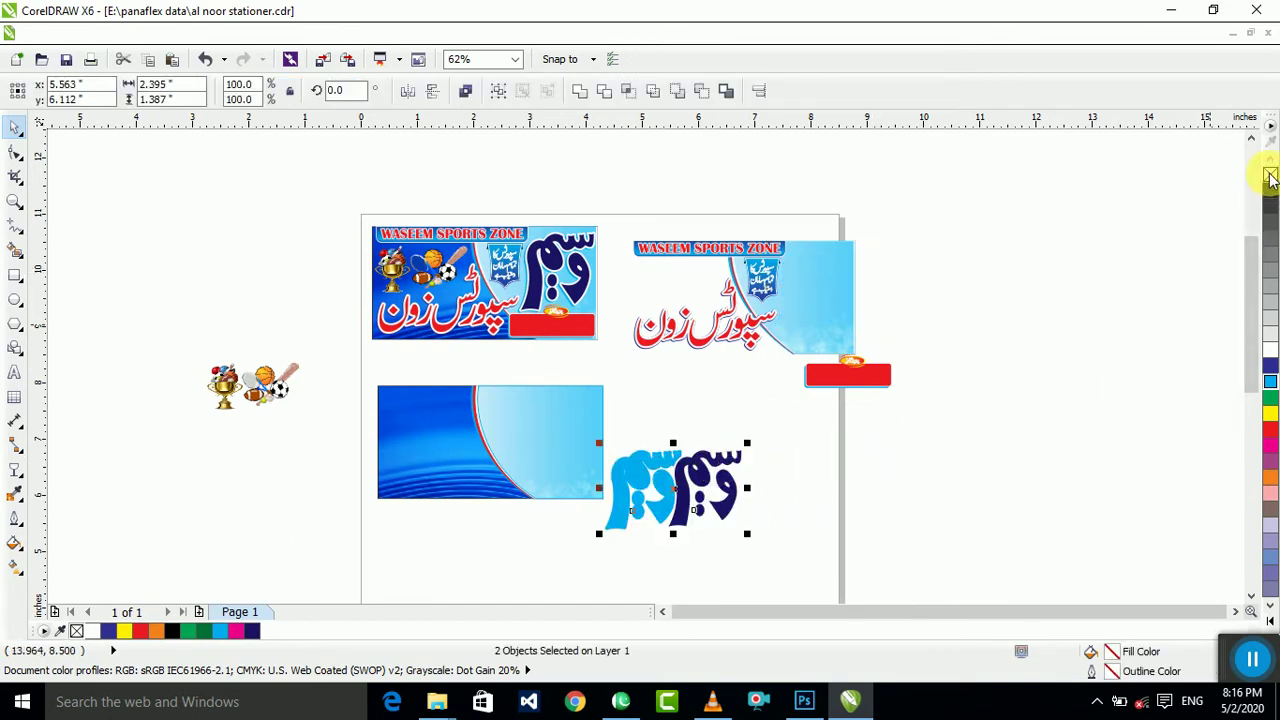
{"action": "left_click", "coordinate": [1043, 414]}
Step: Place the cyan Urdu name lettering on the light-blue area of the new banner, near its upper-right corner
{"action": "scroll", "coordinate": [640, 452], "scroll_direction": "up", "scroll_amount": 1}
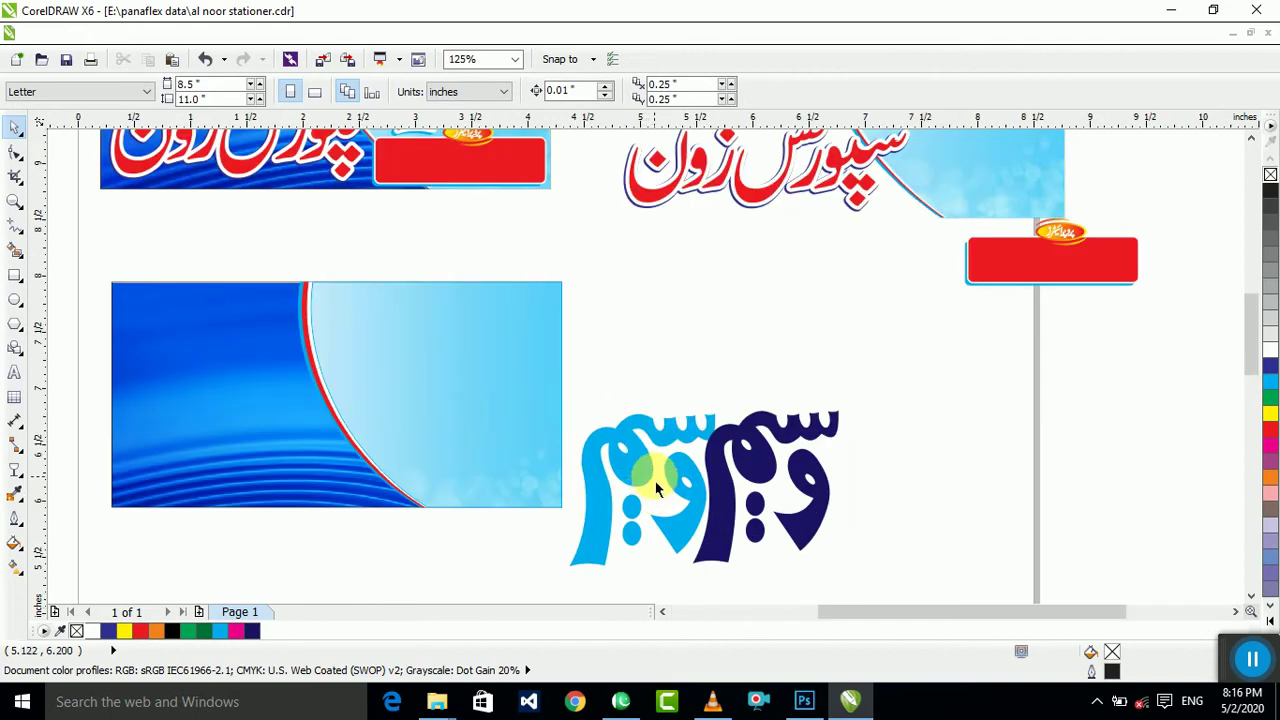
{"action": "left_click", "coordinate": [646, 462]}
{"action": "left_click", "coordinate": [731, 343]}
{"action": "scroll", "coordinate": [732, 340], "scroll_direction": "down", "scroll_amount": 1}
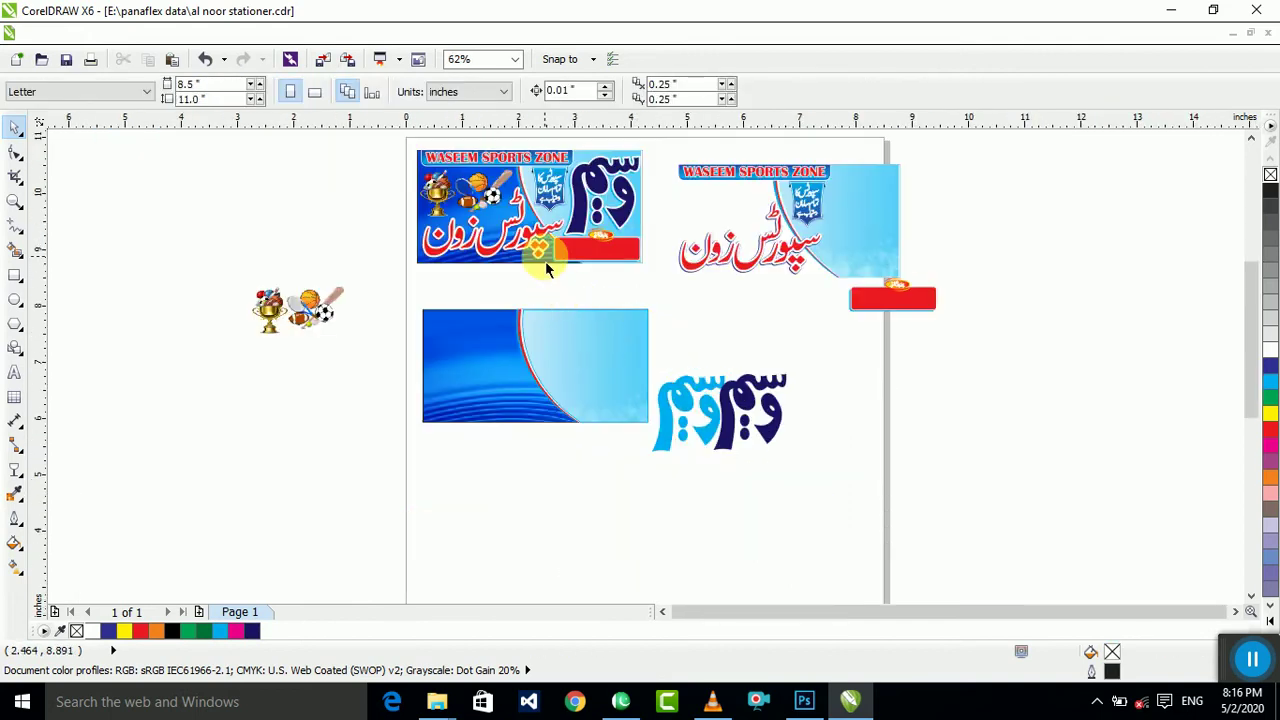
{"action": "scroll", "coordinate": [543, 253], "scroll_direction": "up", "scroll_amount": 1}
{"action": "left_click_drag", "start_coordinate": [808, 506], "coordinate": [672, 400]}
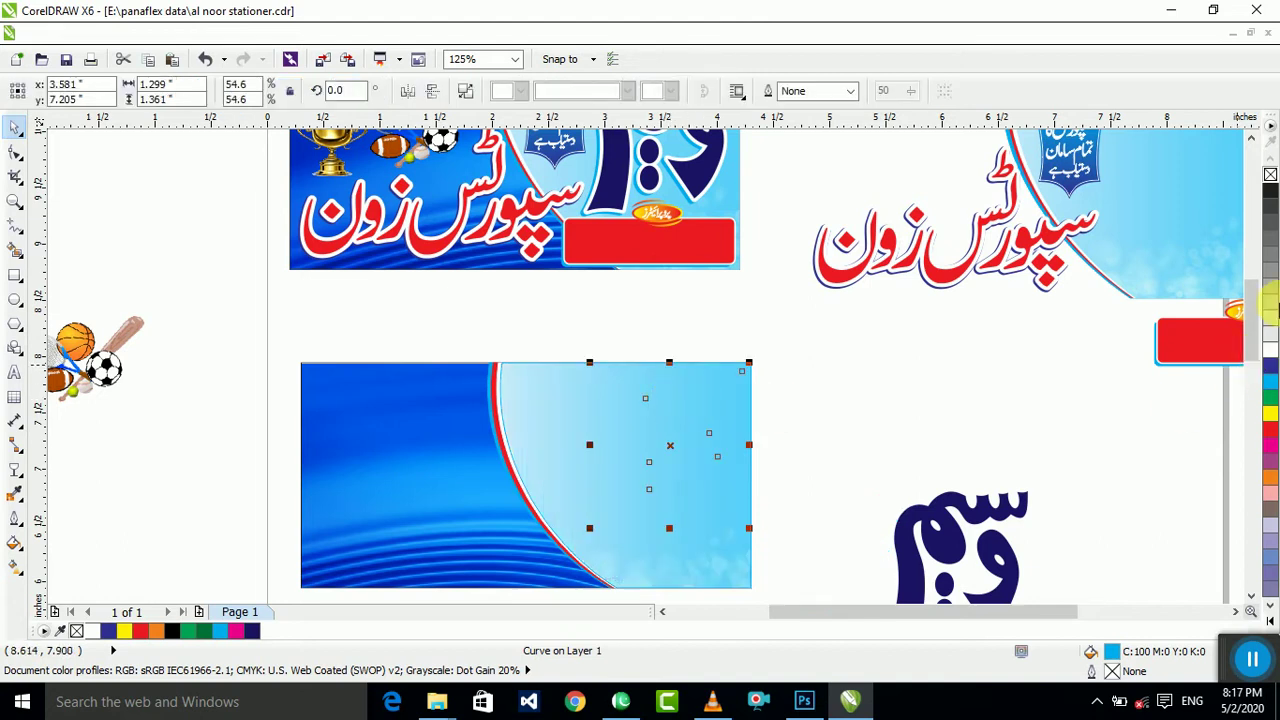
Step: Give the cyan name lettering a 5-point cyan outline with round line caps
{"action": "right_click", "coordinate": [1271, 387]}
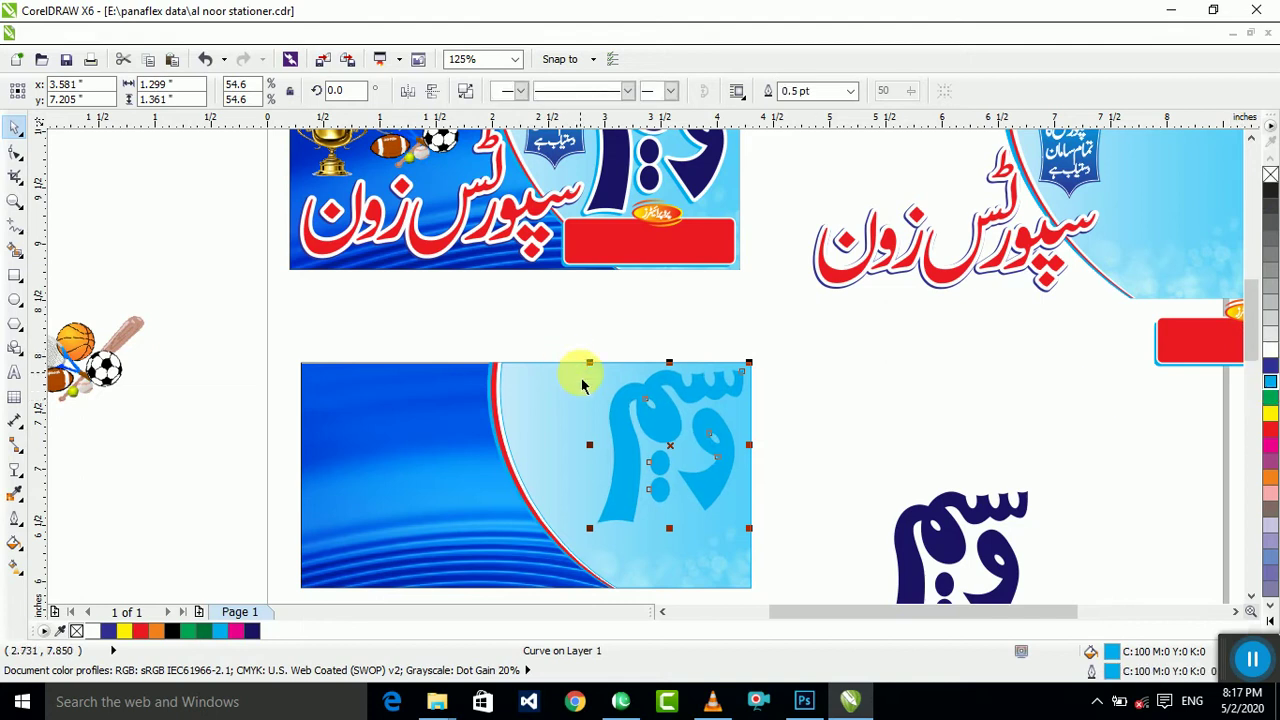
{"action": "key", "text": "F12"}
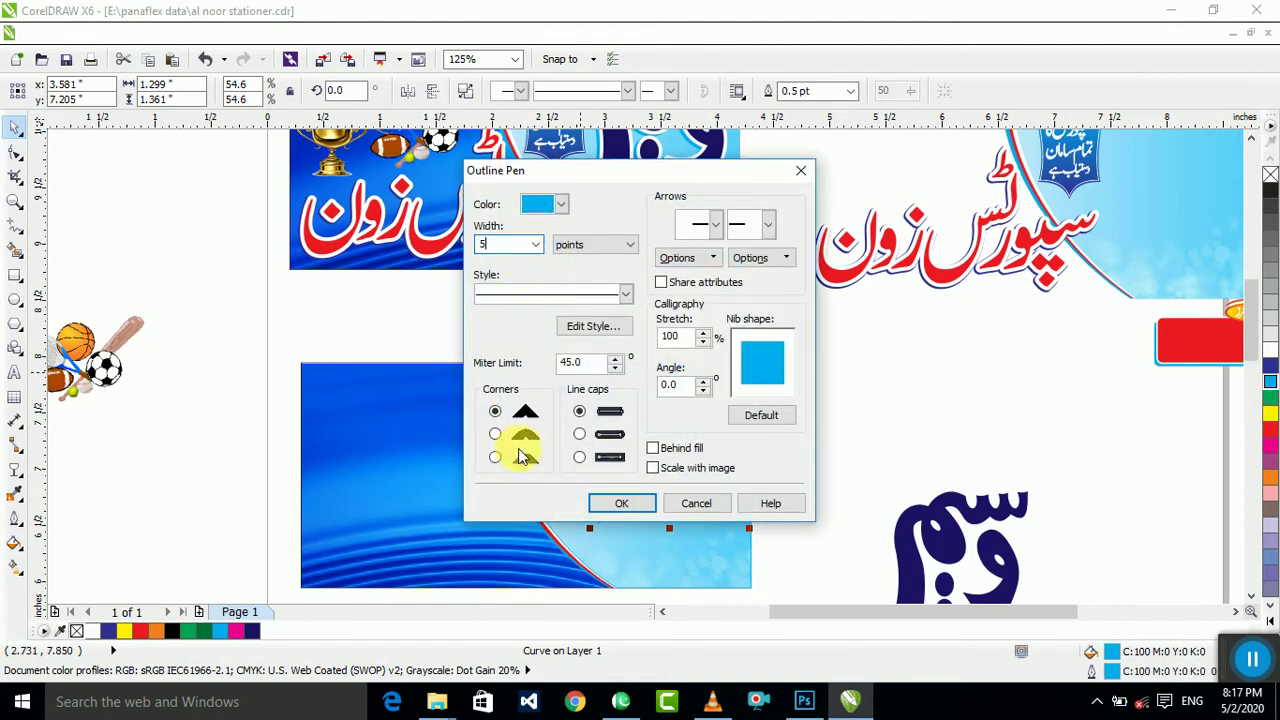
{"action": "left_click", "coordinate": [579, 434]}
{"action": "left_click", "coordinate": [621, 503]}
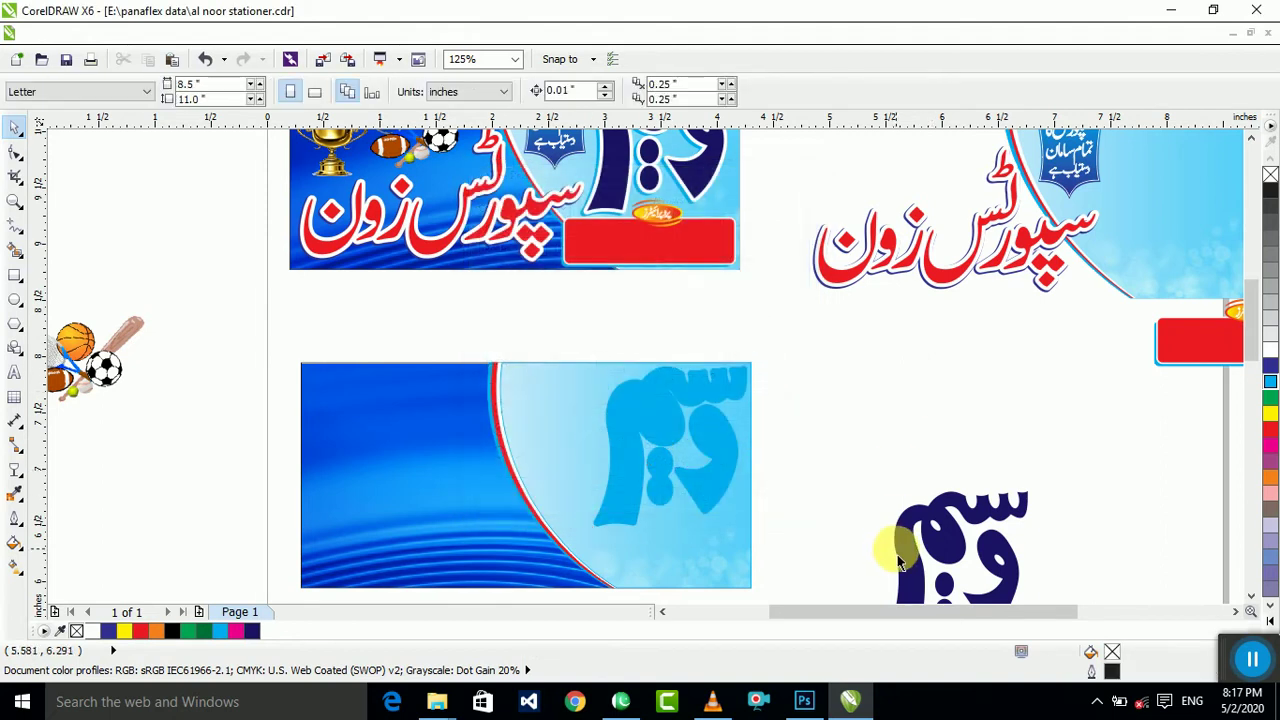
Step: Bring the navy Urdu name lettering beside the new banner and align its centre with the cyan lettering's centre
{"action": "left_click", "coordinate": [950, 563]}
{"action": "left_click_drag", "start_coordinate": [940, 545], "coordinate": [806, 467]}
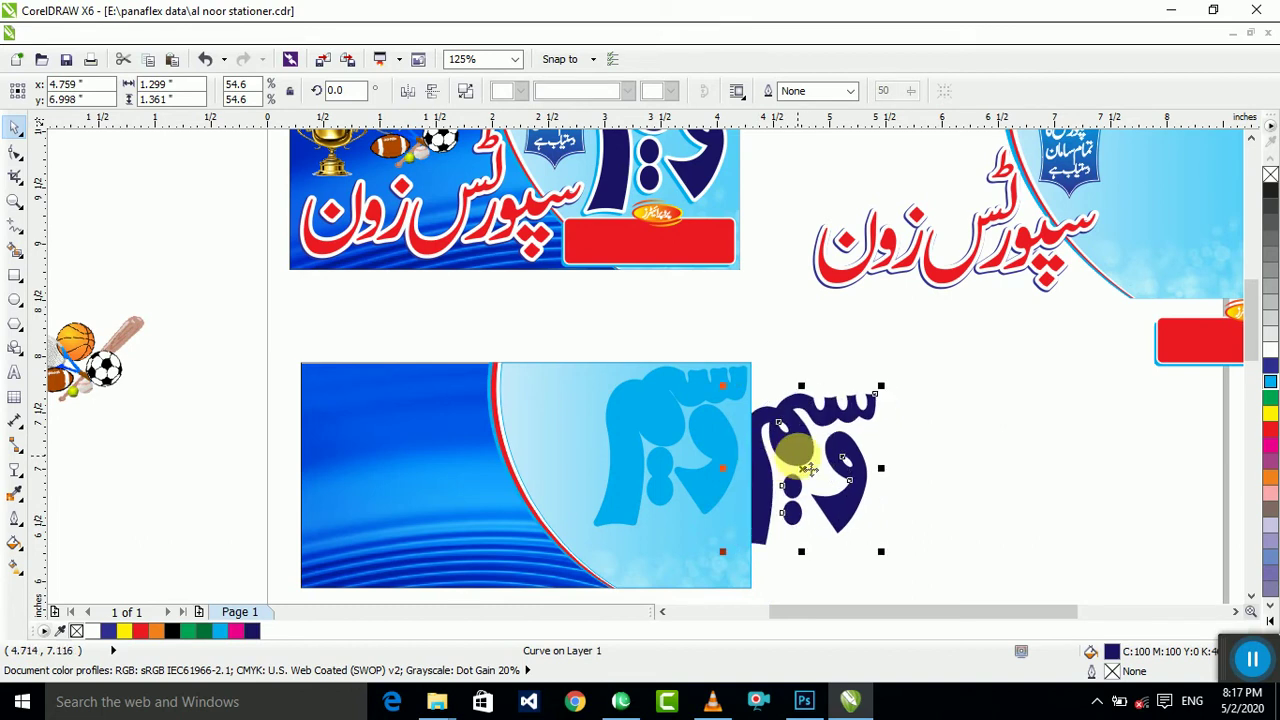
{"action": "left_click", "coordinate": [659, 426], "text": "shift"}
{"action": "left_click", "coordinate": [1038, 425]}
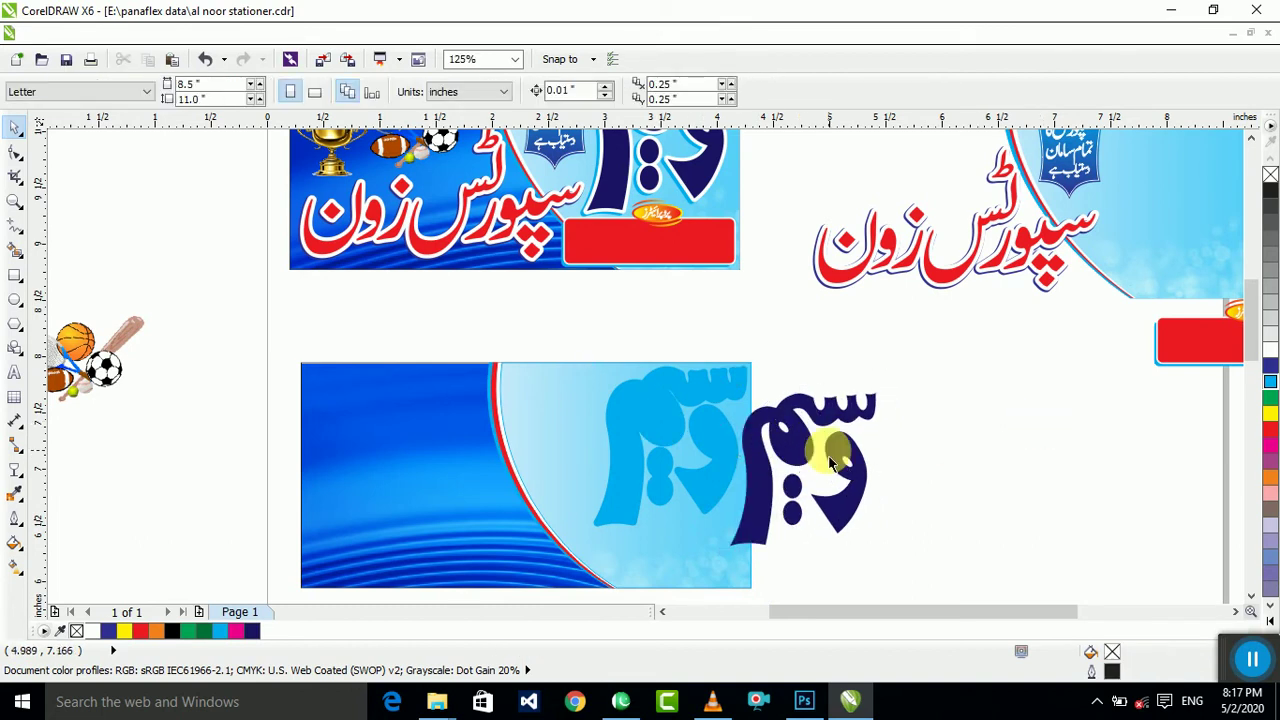
{"action": "left_click", "coordinate": [844, 456]}
{"action": "left_click", "coordinate": [657, 430], "text": "shift"}
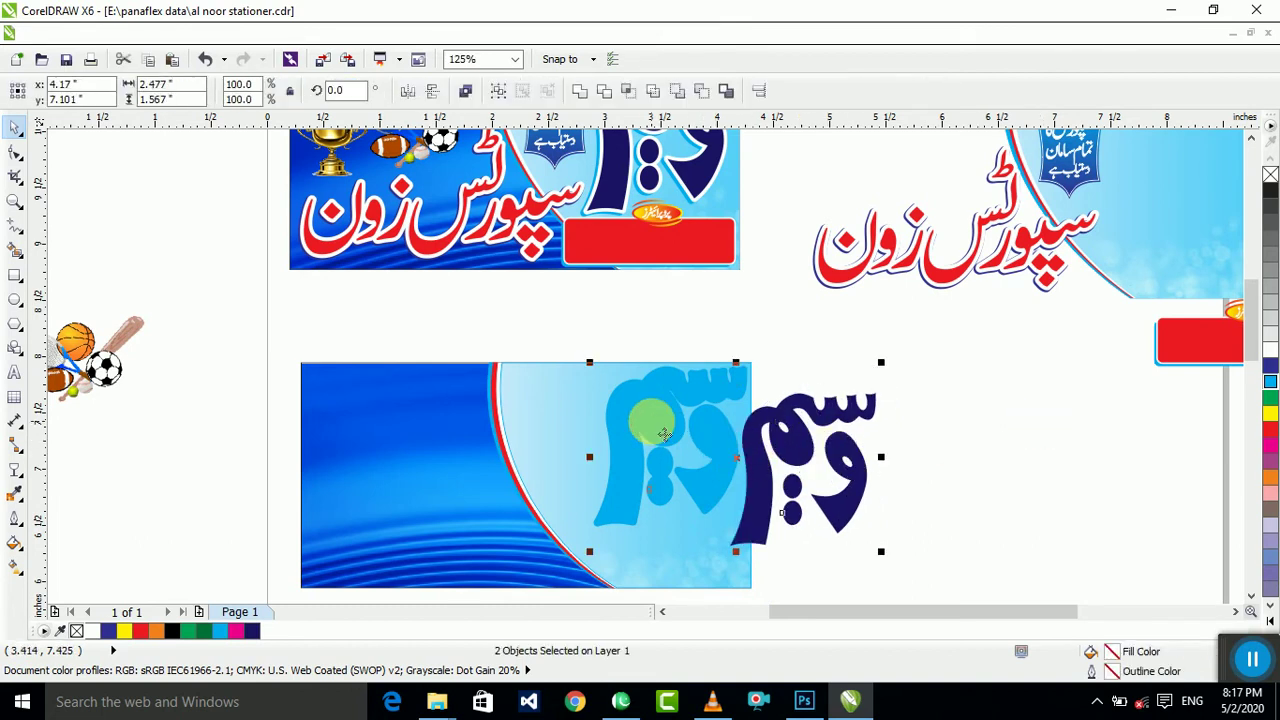
{"action": "key", "text": "c"}
{"action": "key", "text": "e"}
{"action": "left_click", "coordinate": [851, 424]}
Step: Give the navy name lettering on the new banner a white outline 5 points wide
{"action": "left_click", "coordinate": [717, 468]}
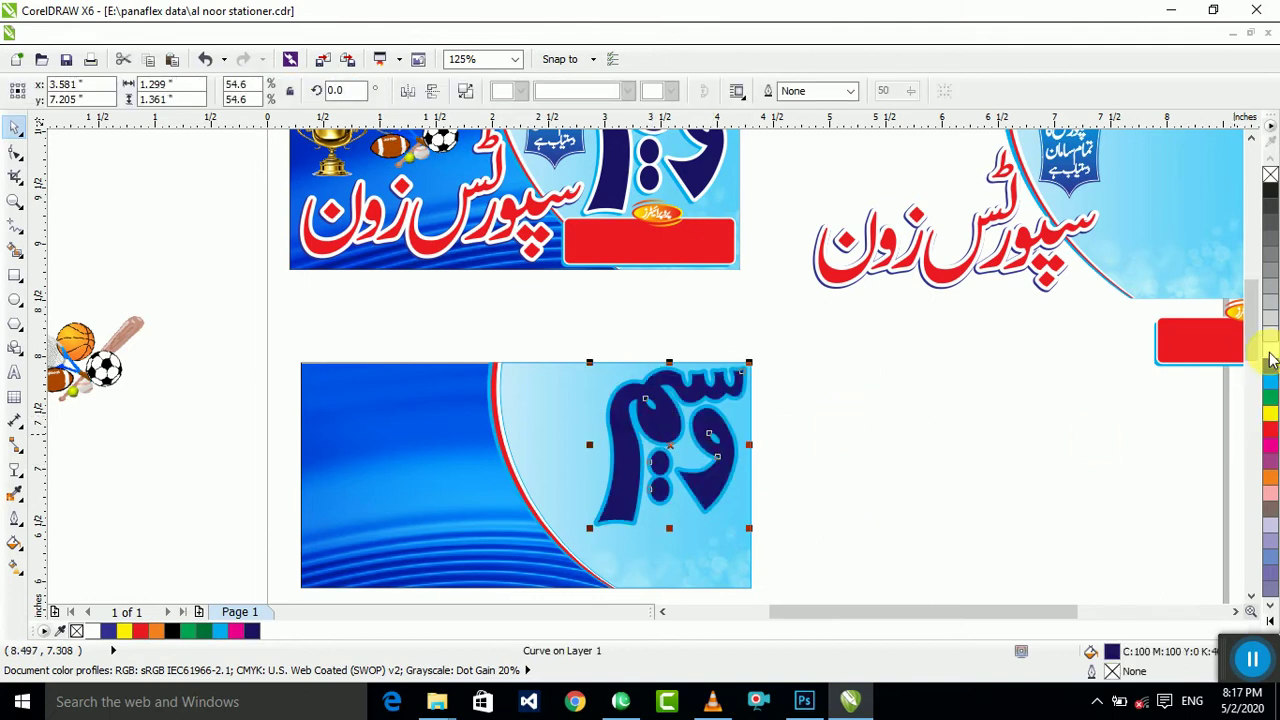
{"action": "right_click", "coordinate": [1271, 354]}
{"action": "left_click", "coordinate": [872, 466]}
{"action": "scroll", "coordinate": [714, 463], "scroll_direction": "up", "scroll_amount": 2}
{"action": "left_click_drag", "start_coordinate": [721, 462], "coordinate": [791, 466]}
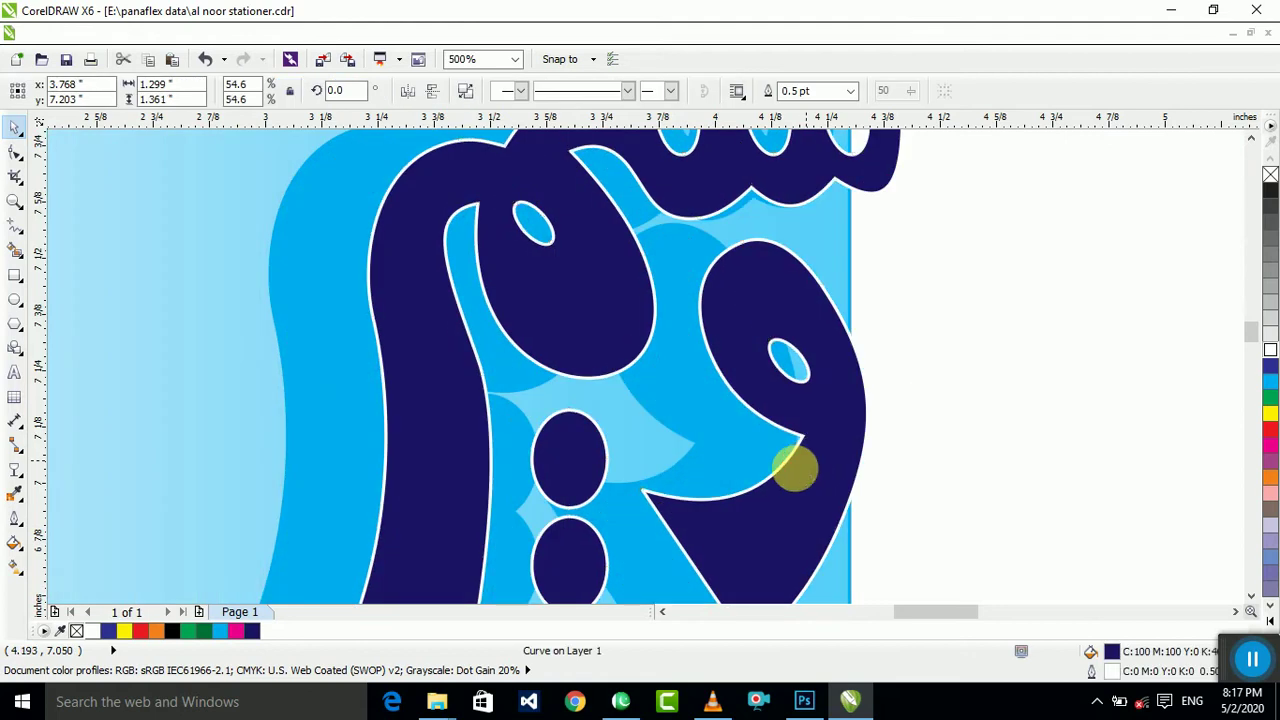
{"action": "scroll", "coordinate": [674, 466], "scroll_direction": "down", "scroll_amount": 2}
{"action": "scroll", "coordinate": [675, 475], "scroll_direction": "up", "scroll_amount": 2}
{"action": "key", "text": "F12"}
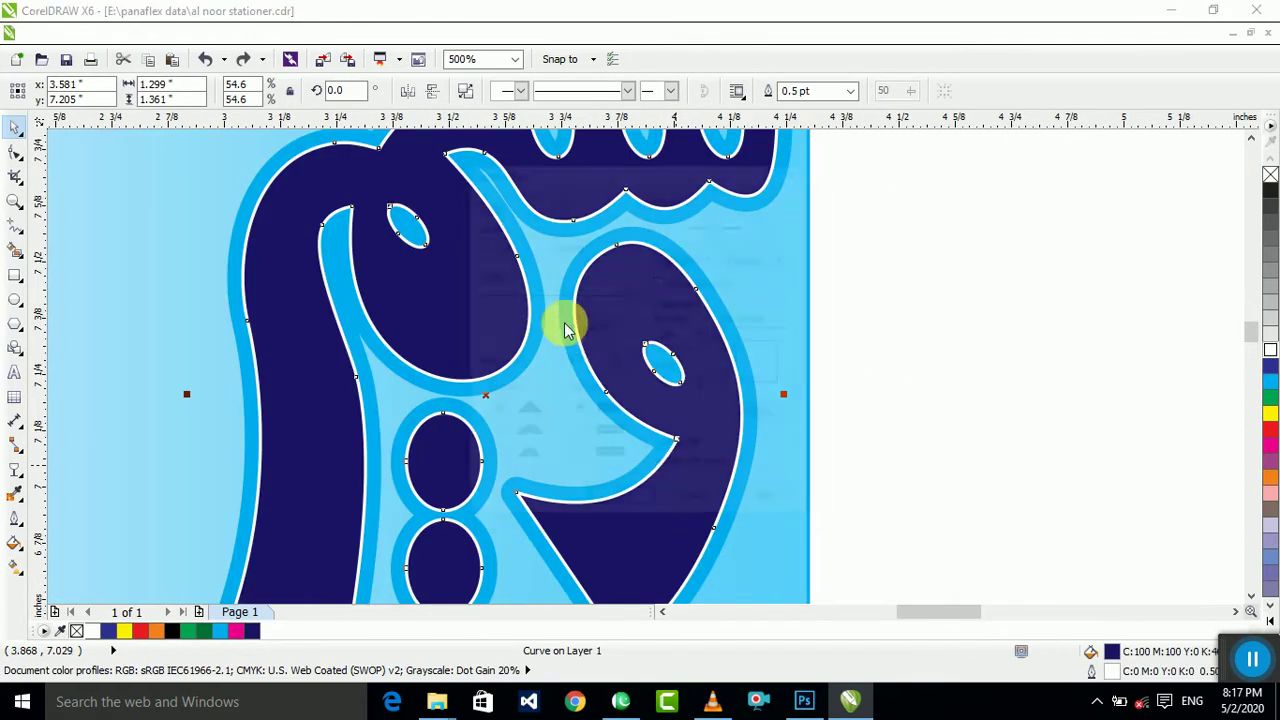
{"action": "type", "text": "5"}
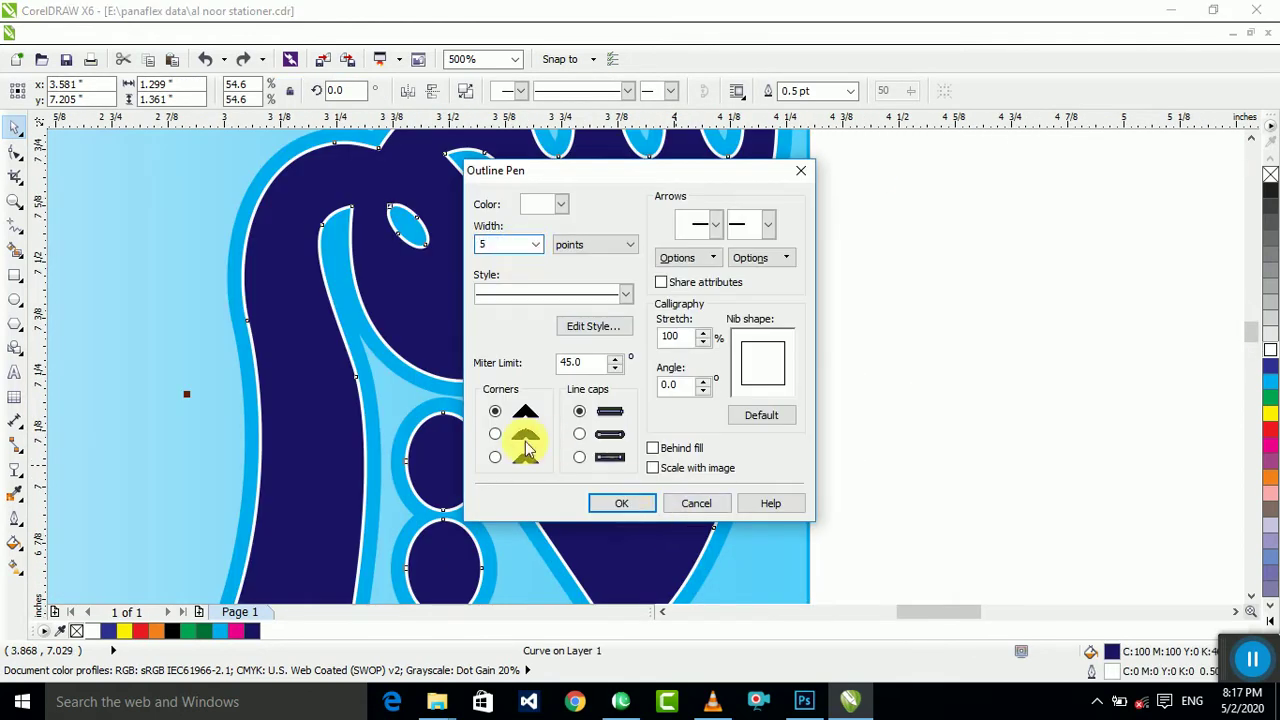
{"action": "left_click", "coordinate": [634, 505]}
Step: Nudge the navy name lettering 0.02 inch up and 0.02 inch to the right of its cyan copy
{"action": "scroll", "coordinate": [667, 475], "scroll_direction": "down", "scroll_amount": 3}
{"action": "left_click", "coordinate": [657, 443]}
{"action": "scroll", "coordinate": [820, 460], "scroll_direction": "up", "scroll_amount": 2}
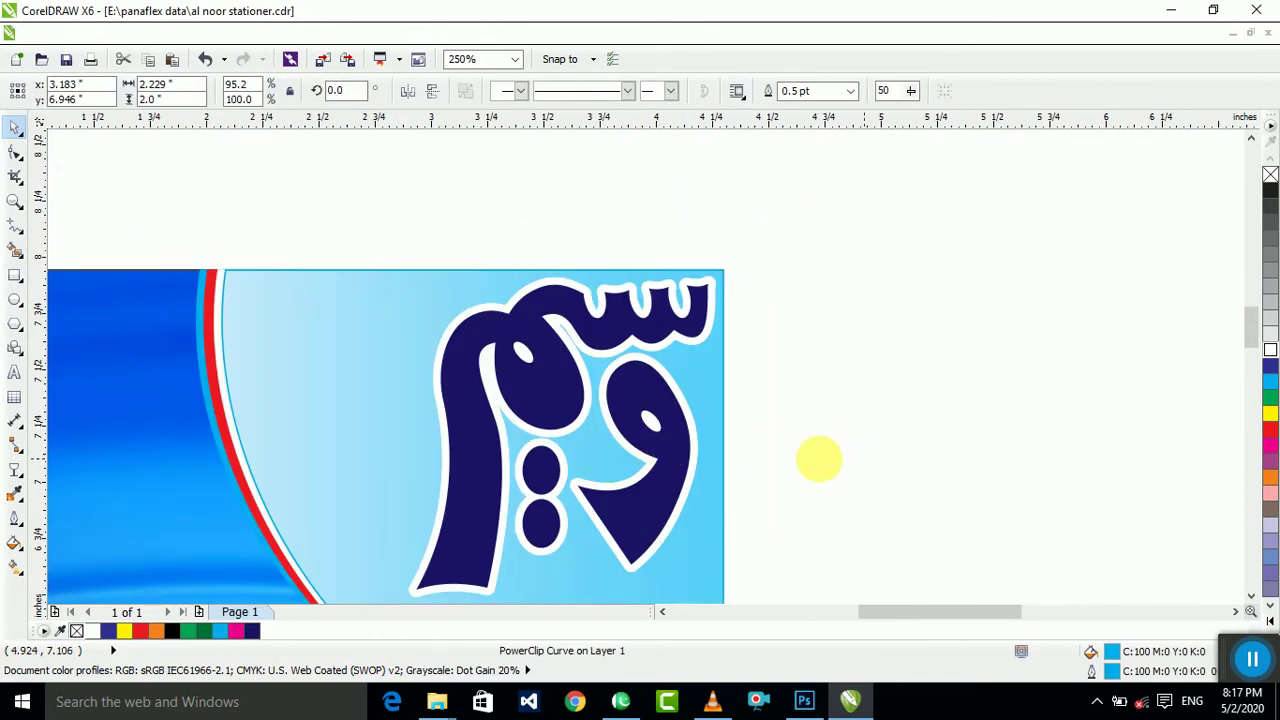
{"action": "left_click", "coordinate": [685, 455], "text": "ctrl"}
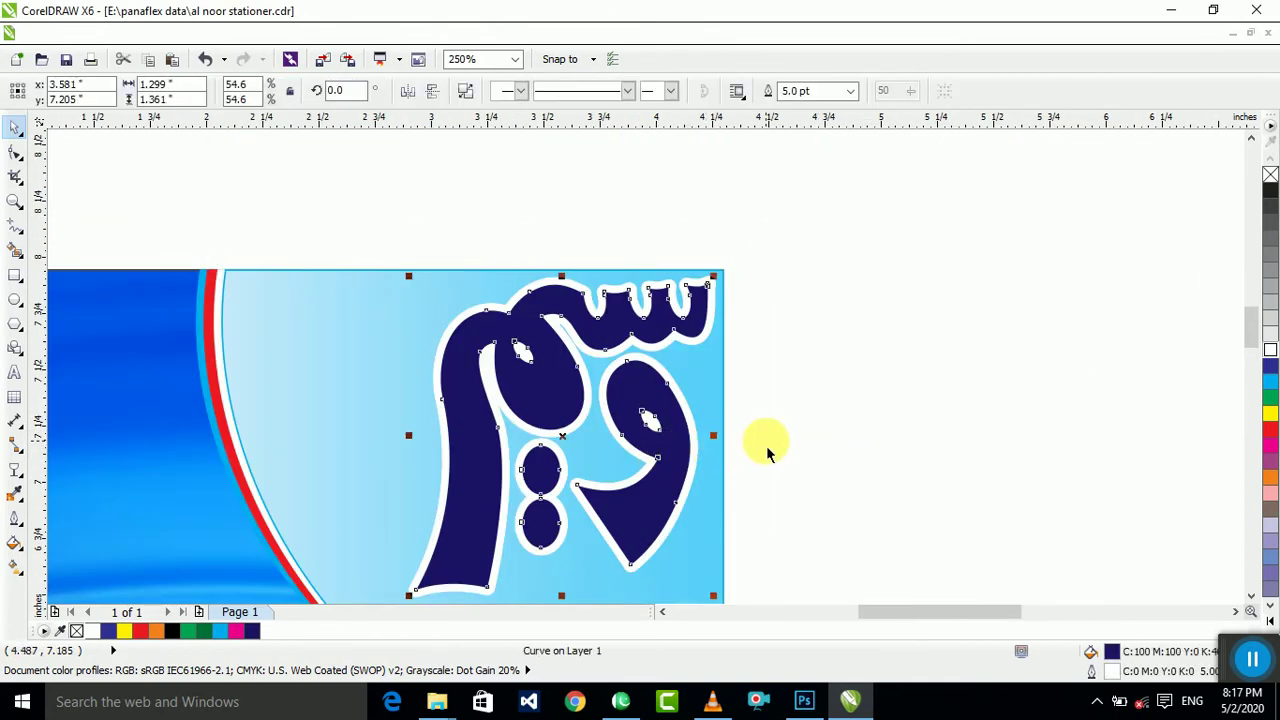
{"action": "key", "text": "Up"}
{"action": "key", "text": "Up"}
{"action": "key", "text": "Right"}
{"action": "key", "text": "Right"}
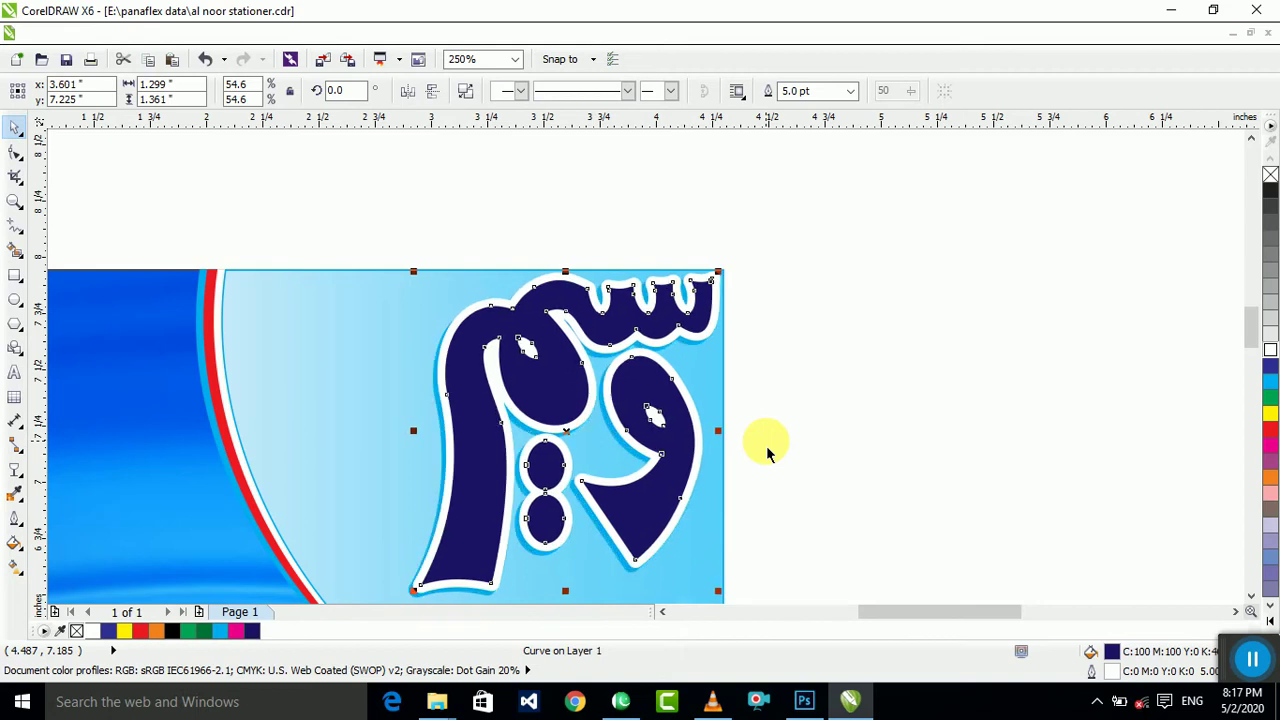
{"action": "left_click", "coordinate": [767, 453]}
Step: Enlarge the cyan and navy name lettering together very slightly toward the light-blue area's lower-left side
{"action": "scroll", "coordinate": [771, 420], "scroll_direction": "down", "scroll_amount": 5}
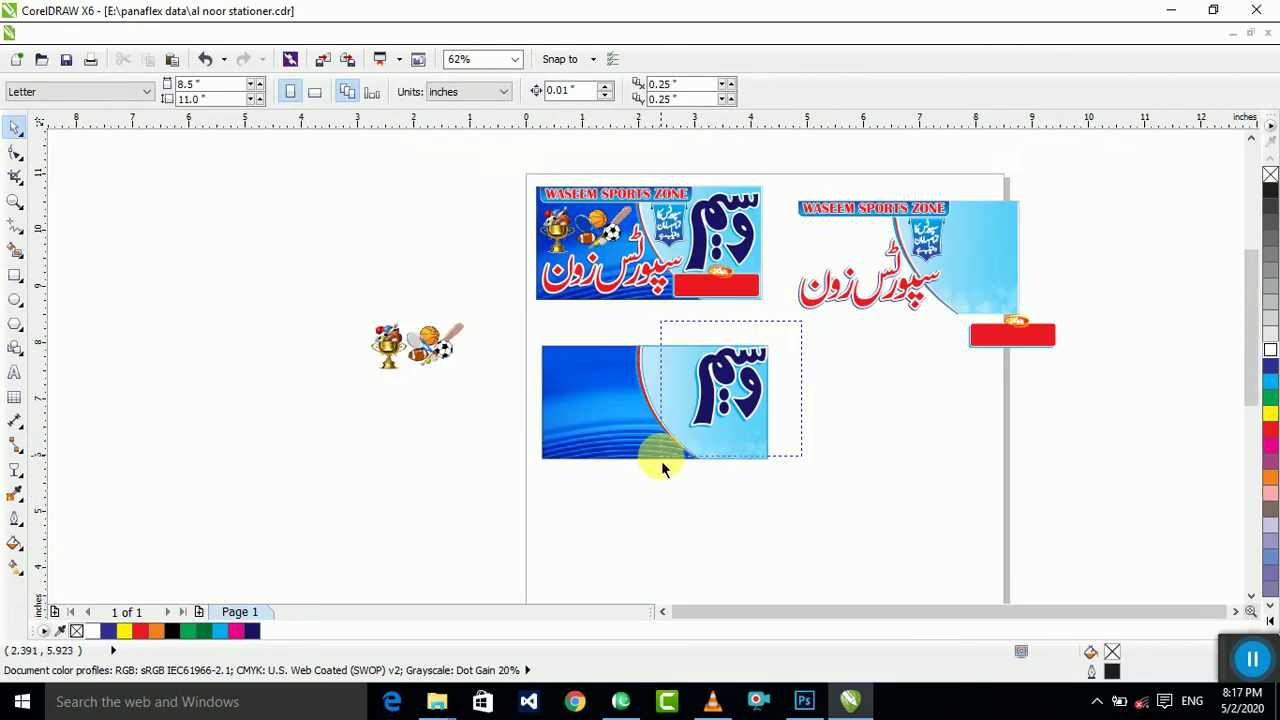
{"action": "left_click", "coordinate": [706, 367]}
{"action": "scroll", "coordinate": [800, 371], "scroll_direction": "up", "scroll_amount": 5}
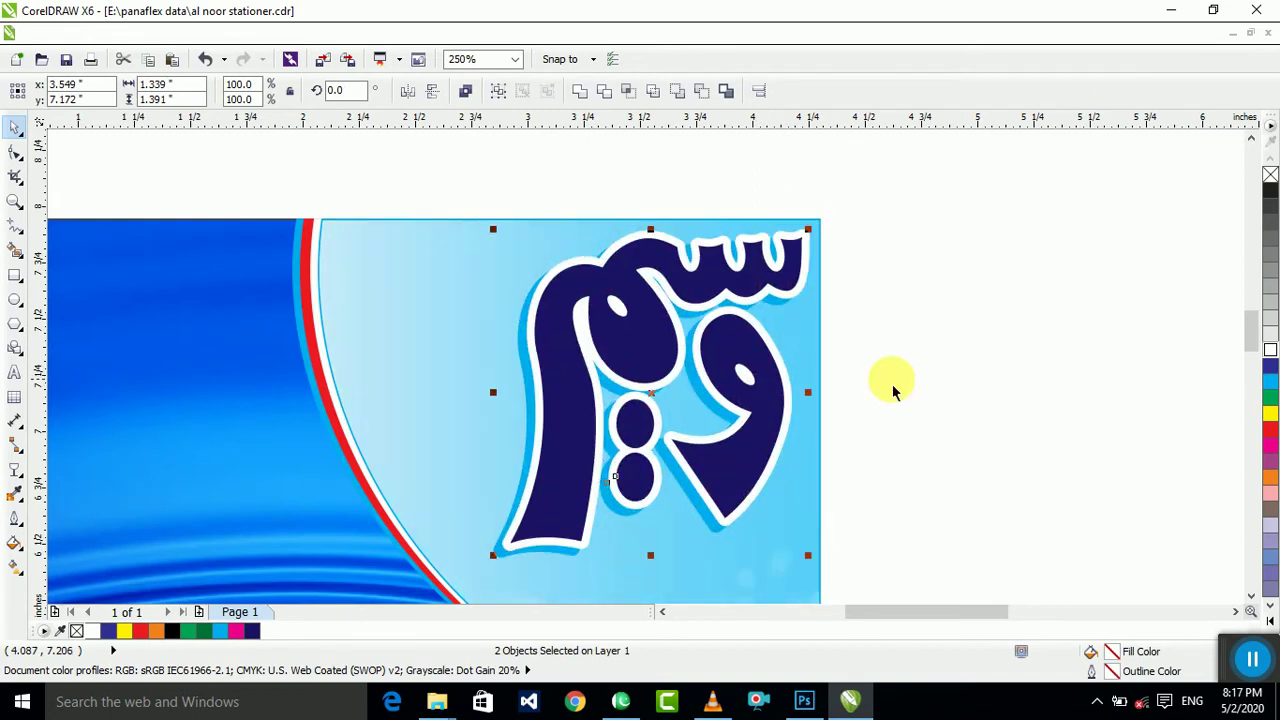
{"action": "left_click", "coordinate": [893, 391]}
{"action": "scroll", "coordinate": [709, 366], "scroll_direction": "down", "scroll_amount": 4}
{"action": "left_click", "coordinate": [594, 466]}
{"action": "scroll", "coordinate": [596, 468], "scroll_direction": "up", "scroll_amount": 4}
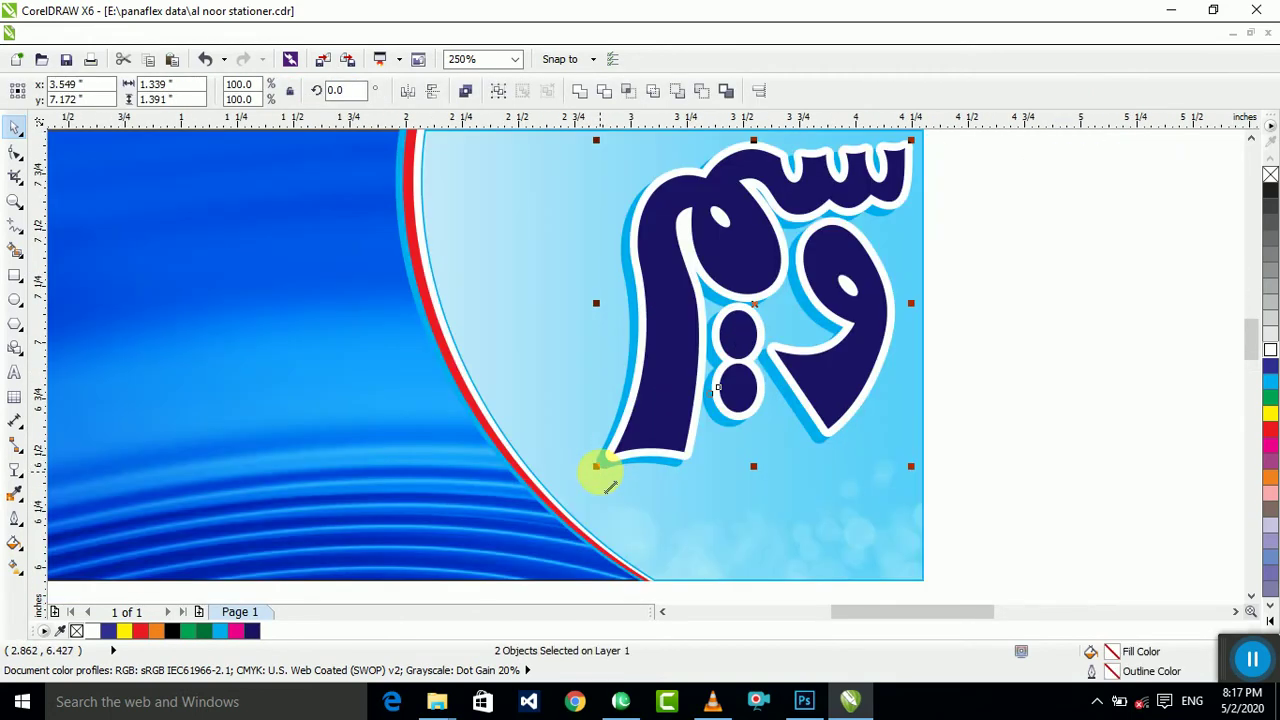
{"action": "left_click_drag", "start_coordinate": [600, 471], "coordinate": [595, 478]}
{"action": "scroll", "coordinate": [602, 478], "scroll_direction": "down", "scroll_amount": 1}
{"action": "left_click", "coordinate": [771, 458]}
{"action": "scroll", "coordinate": [762, 452], "scroll_direction": "down", "scroll_amount": 1}
{"action": "scroll", "coordinate": [578, 208], "scroll_direction": "up", "scroll_amount": 2}
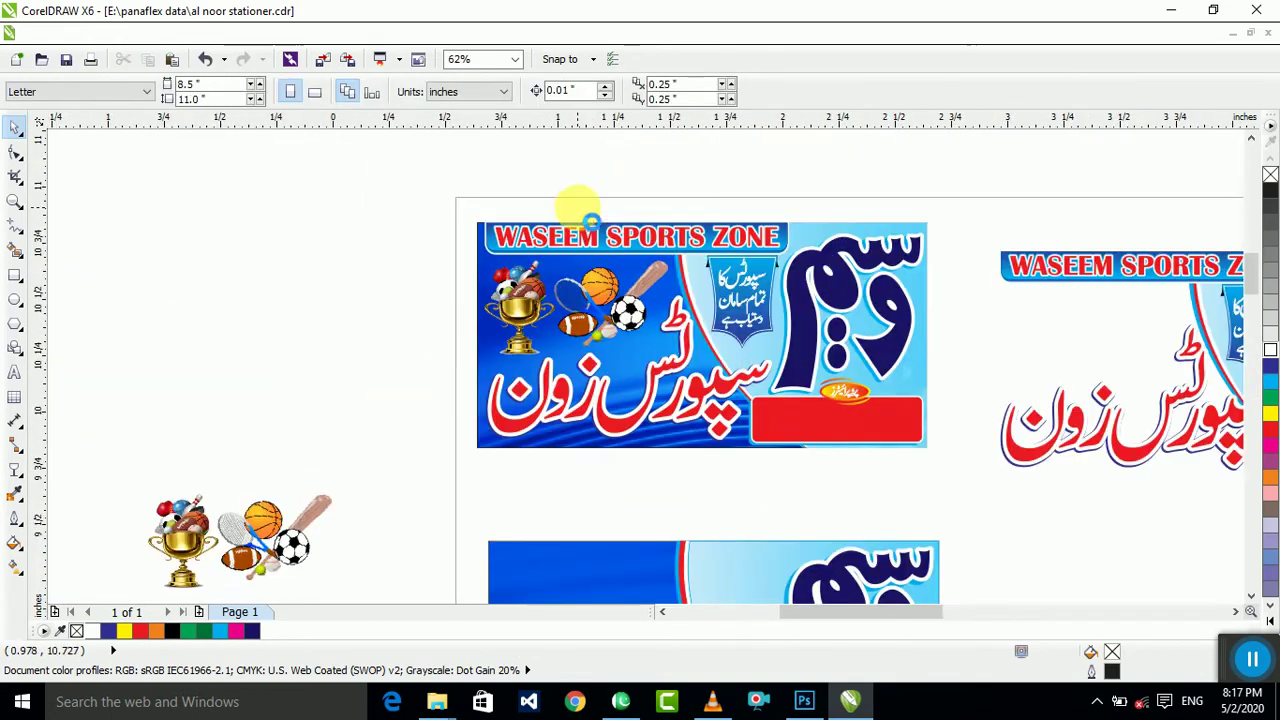
Step: Examine the English title strip of the finished banner and the blue shield badge among its separated parts
{"action": "scroll", "coordinate": [560, 218], "scroll_direction": "up", "scroll_amount": 3}
{"action": "scroll", "coordinate": [366, 257], "scroll_direction": "up", "scroll_amount": 1}
{"action": "scroll", "coordinate": [643, 251], "scroll_direction": "down", "scroll_amount": 4}
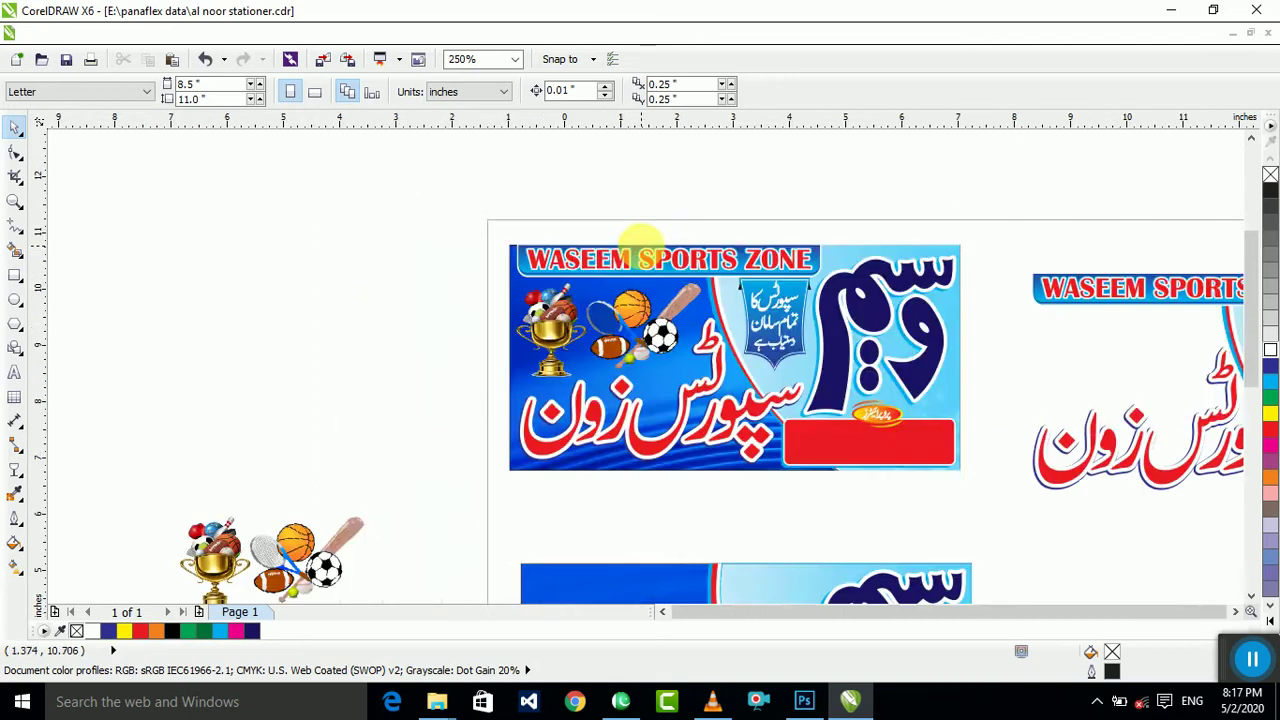
{"action": "scroll", "coordinate": [714, 449], "scroll_direction": "up", "scroll_amount": 4}
{"action": "scroll", "coordinate": [585, 358], "scroll_direction": "down", "scroll_amount": 4}
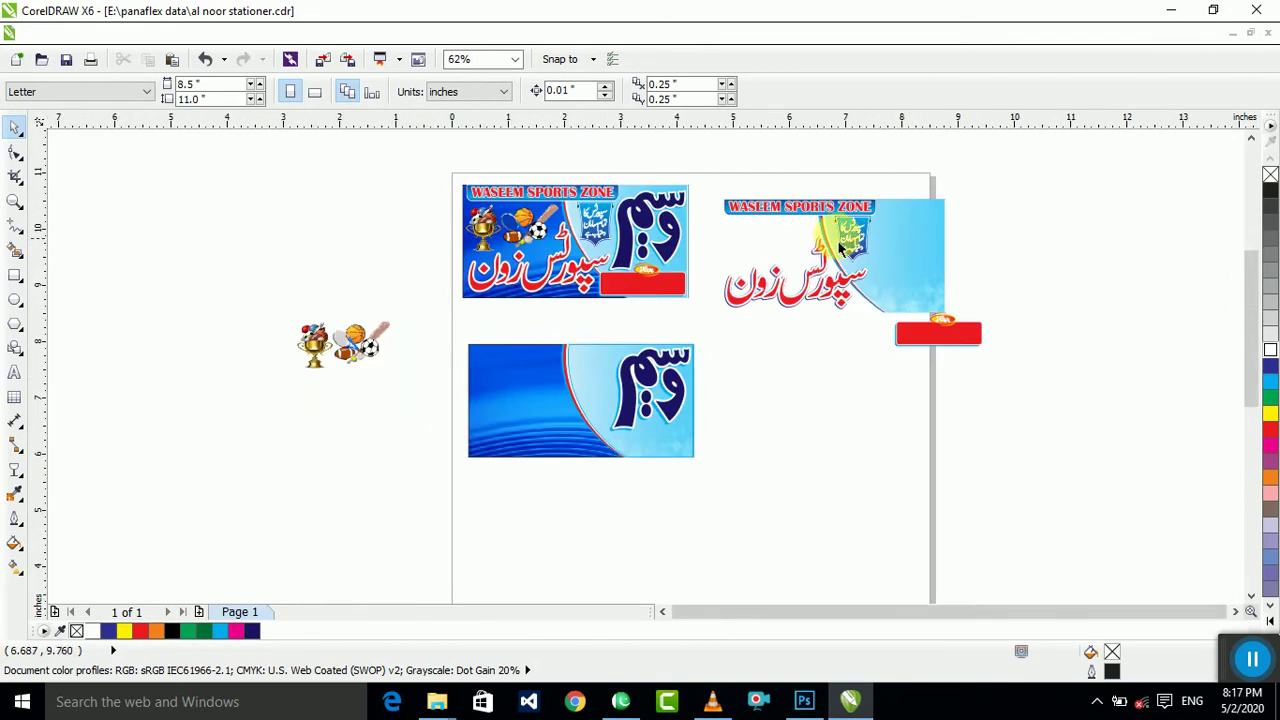
{"action": "scroll", "coordinate": [801, 208], "scroll_direction": "up", "scroll_amount": 5}
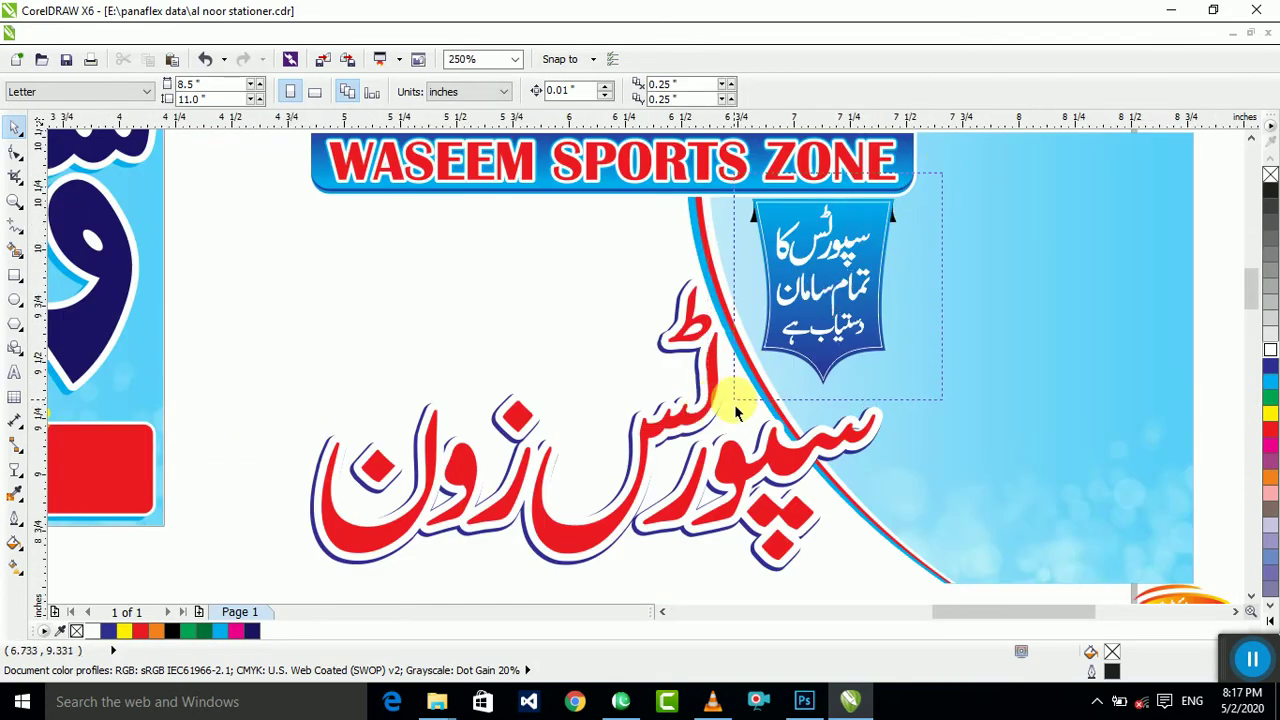
{"action": "left_click_drag", "start_coordinate": [734, 404], "coordinate": [735, 404]}
{"action": "scroll", "coordinate": [820, 260], "scroll_direction": "down", "scroll_amount": 1}
{"action": "scroll", "coordinate": [843, 266], "scroll_direction": "up", "scroll_amount": 4}
{"action": "scroll", "coordinate": [805, 292], "scroll_direction": "down", "scroll_amount": 4}
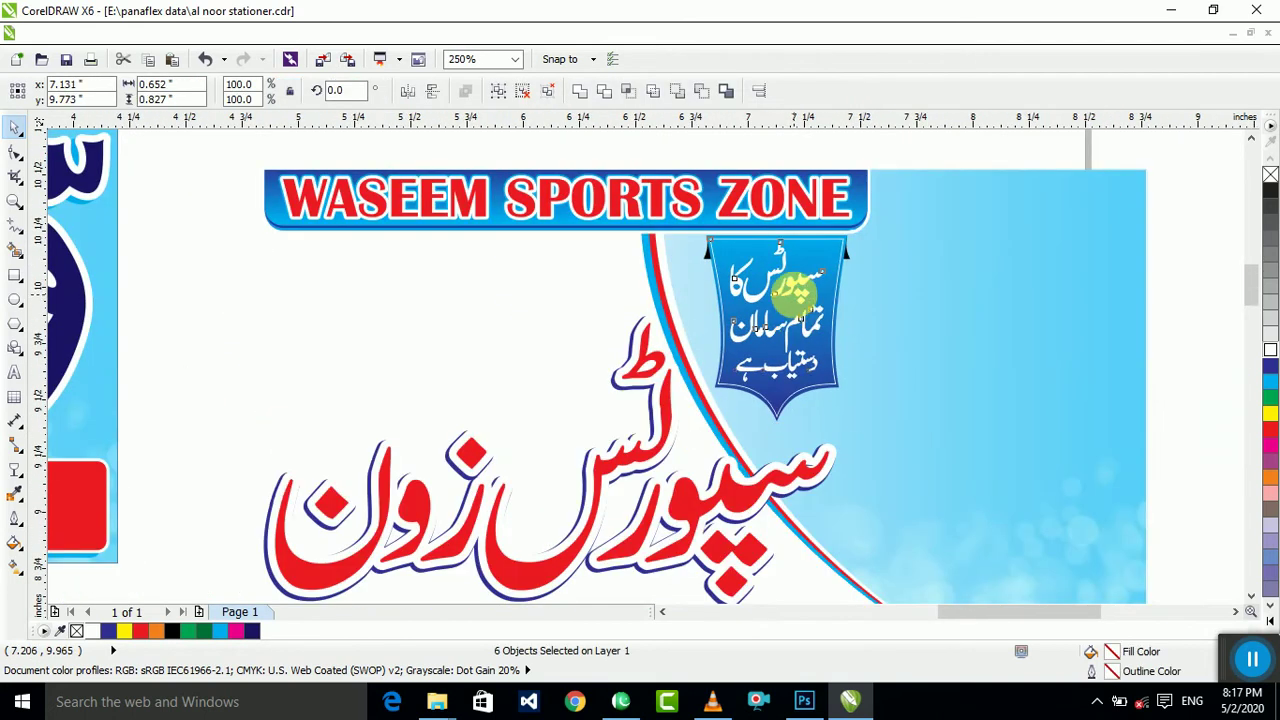
{"action": "key", "text": "ctrl+z"}
{"action": "scroll", "coordinate": [812, 296], "scroll_direction": "down", "scroll_amount": 2}
{"action": "left_click", "coordinate": [923, 201]}
{"action": "scroll", "coordinate": [539, 466], "scroll_direction": "up", "scroll_amount": 1}
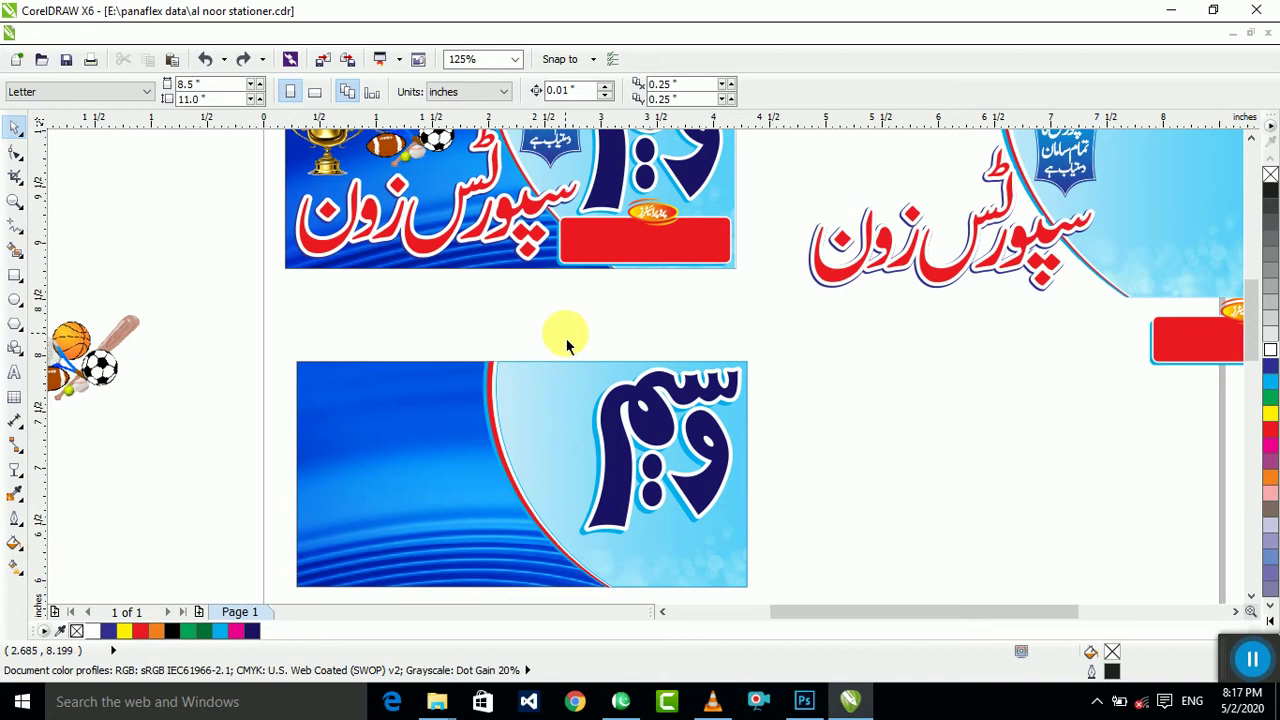
Step: Draw a rectangle about 2.61 by 0.5 inches across the new banner's upper-left edge and round its corners about 0.08 inch
{"action": "left_click_drag", "start_coordinate": [237, 321], "coordinate": [877, 571]}
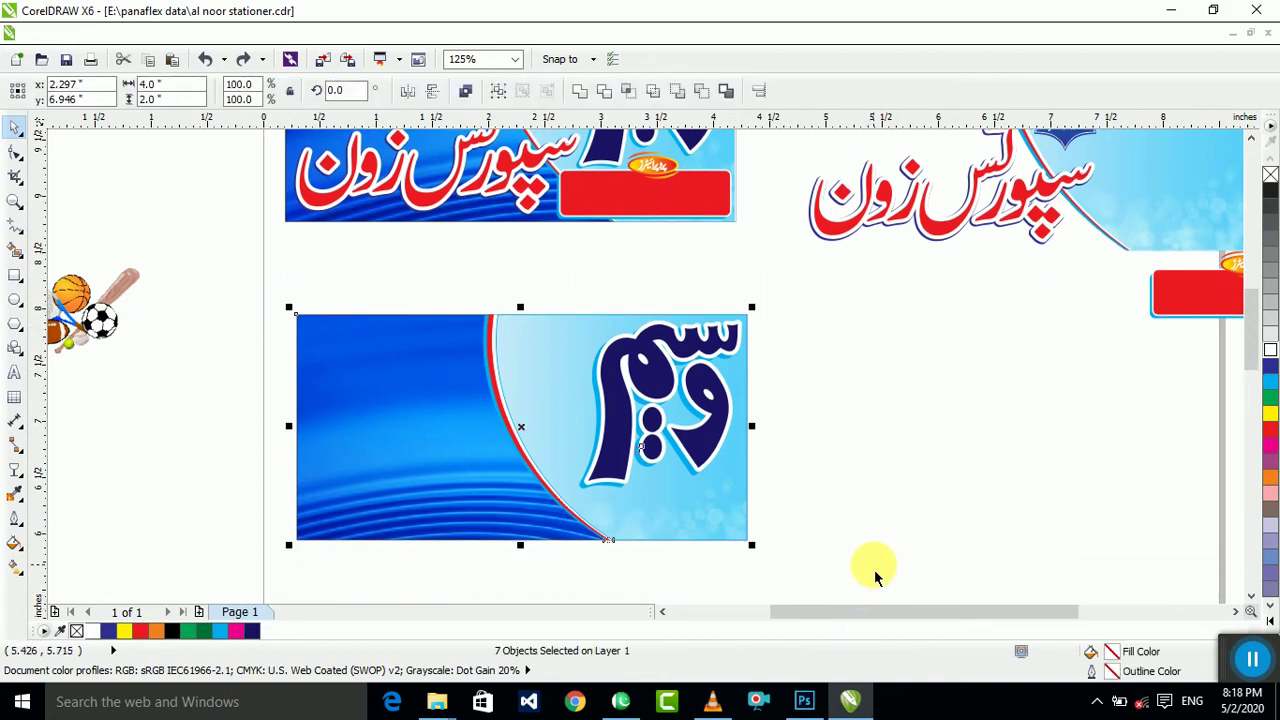
{"action": "left_click", "coordinate": [10, 278]}
{"action": "scroll", "coordinate": [390, 295], "scroll_direction": "up", "scroll_amount": 2}
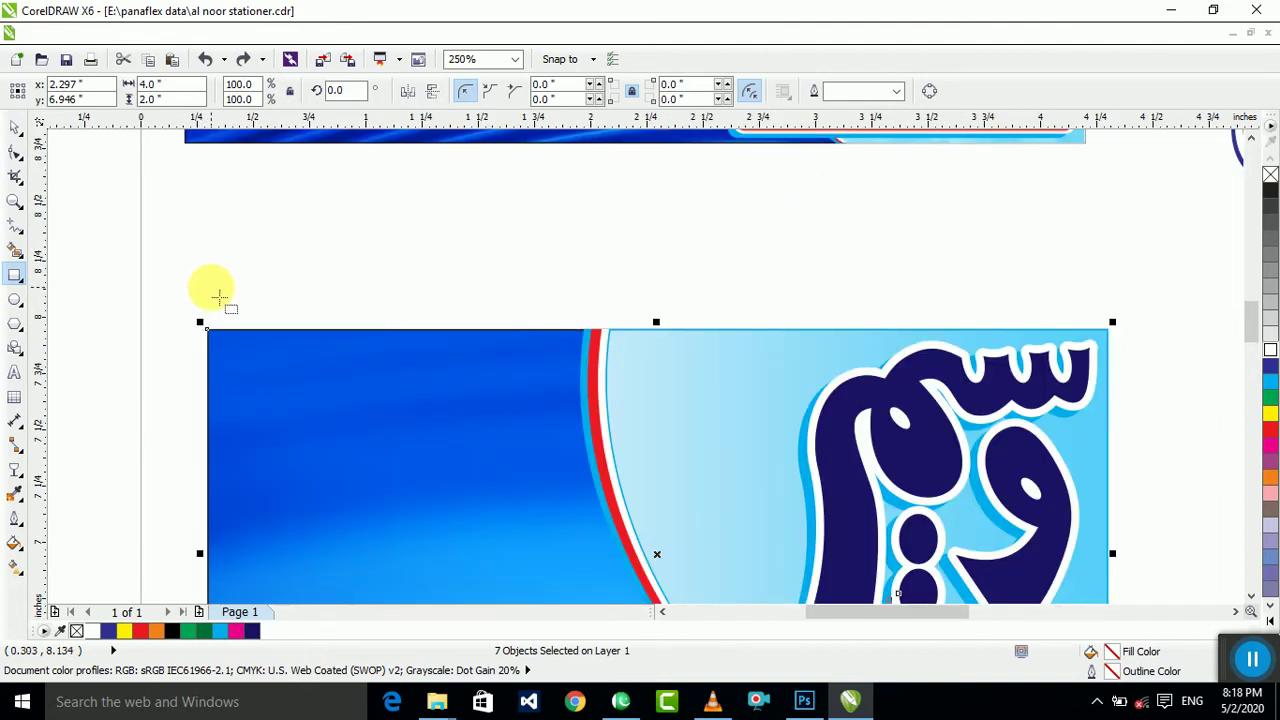
{"action": "left_click_drag", "start_coordinate": [219, 278], "coordinate": [808, 390]}
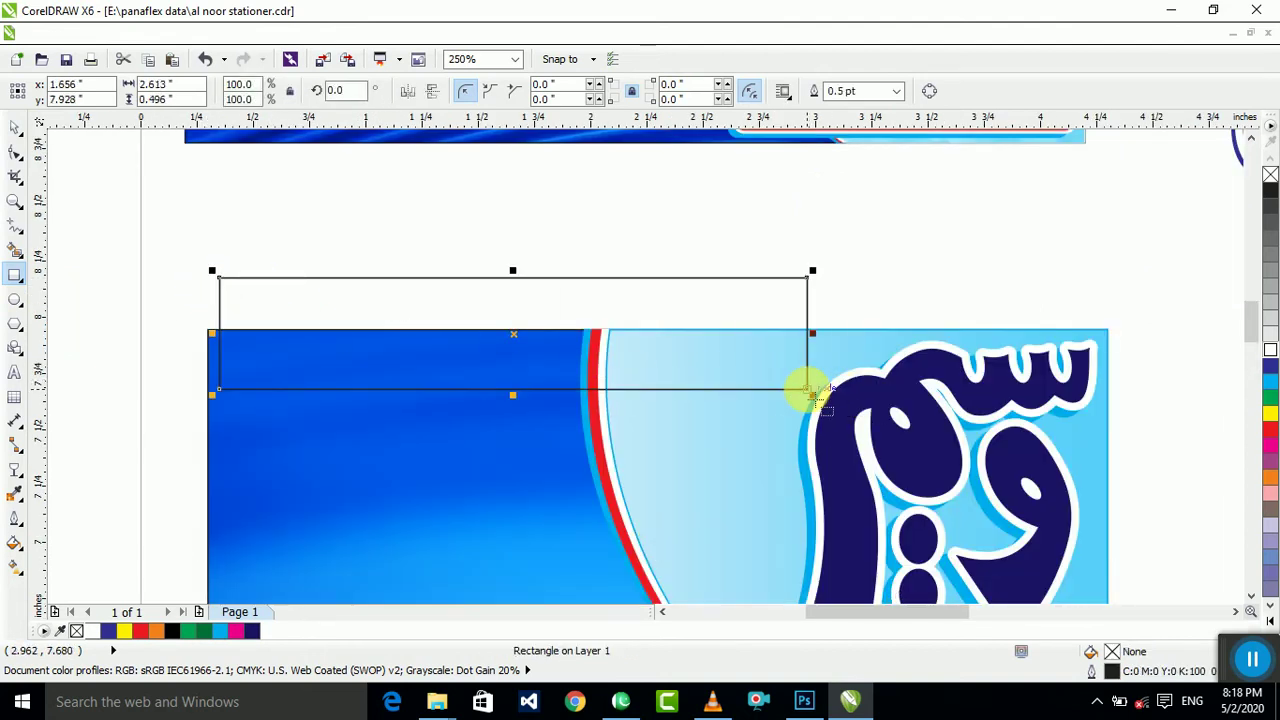
{"action": "key", "text": "F10"}
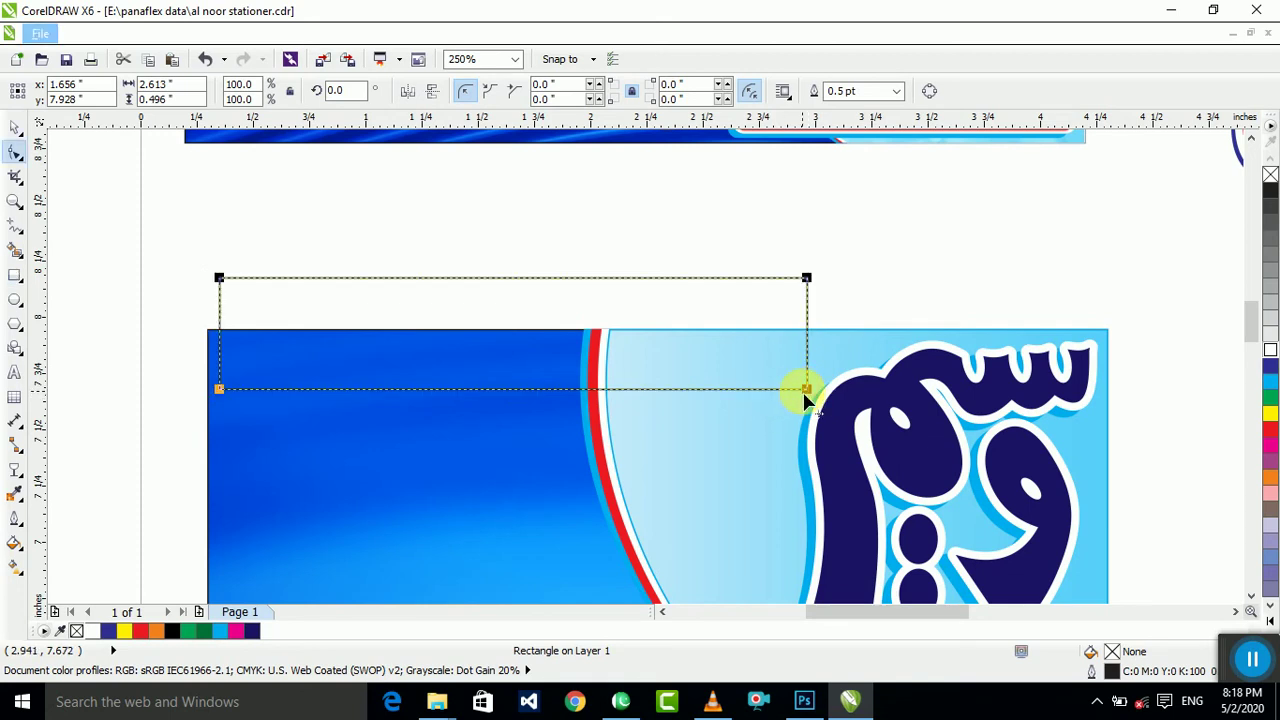
{"action": "left_click_drag", "start_coordinate": [806, 388], "coordinate": [789, 393]}
{"action": "left_click", "coordinate": [15, 130]}
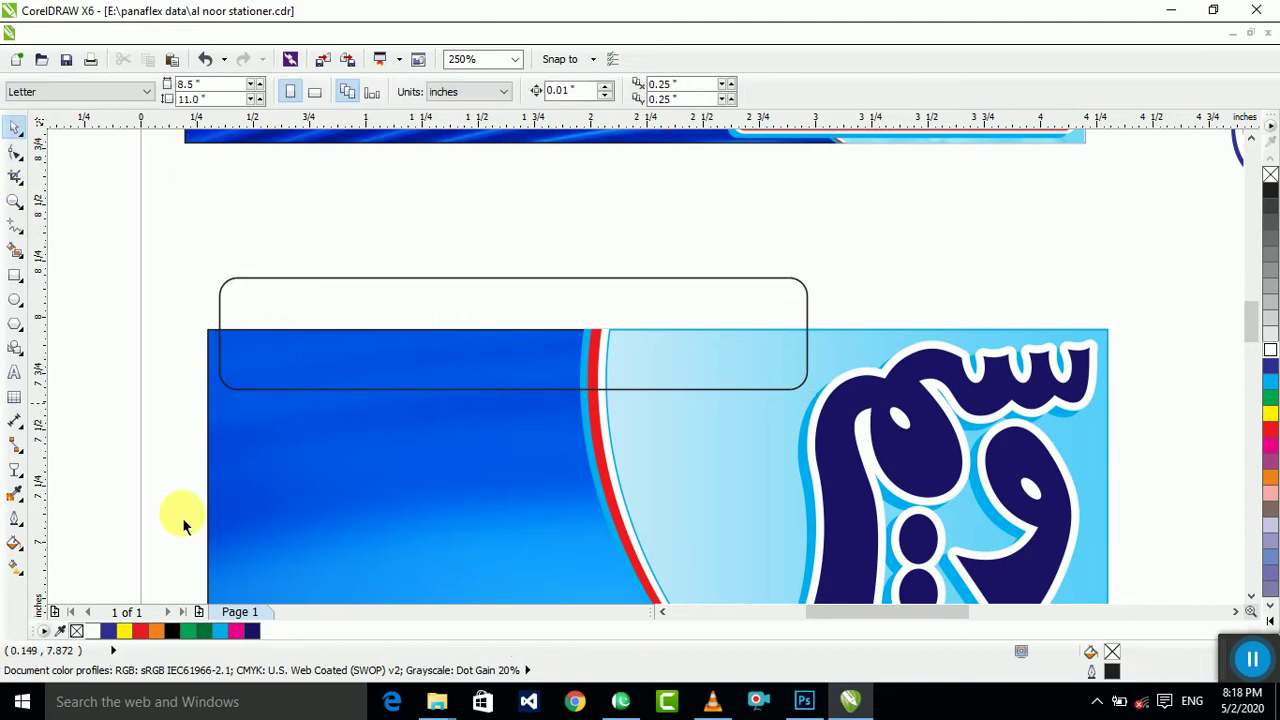
Step: Intersect the rounded rectangle with the new banner's blue background and delete the original rectangle
{"action": "left_click", "coordinate": [271, 486]}
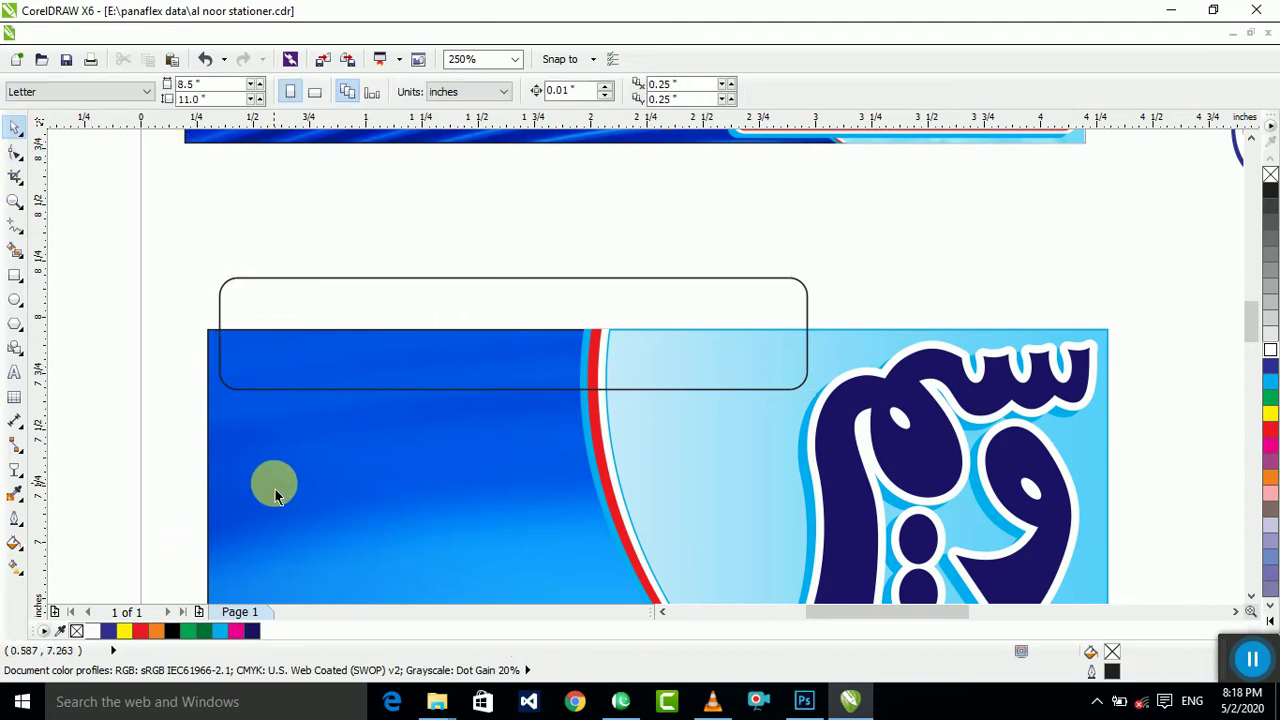
{"action": "left_click", "coordinate": [305, 309], "text": "shift"}
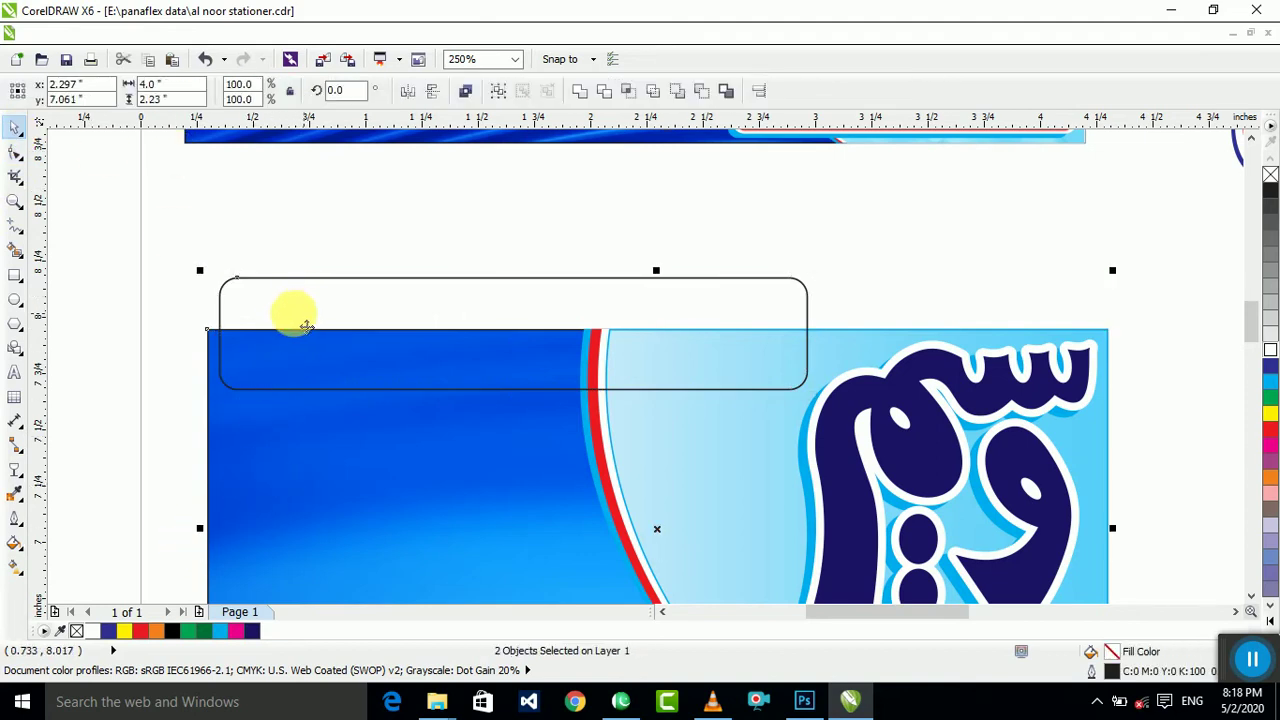
{"action": "left_click", "coordinate": [630, 93]}
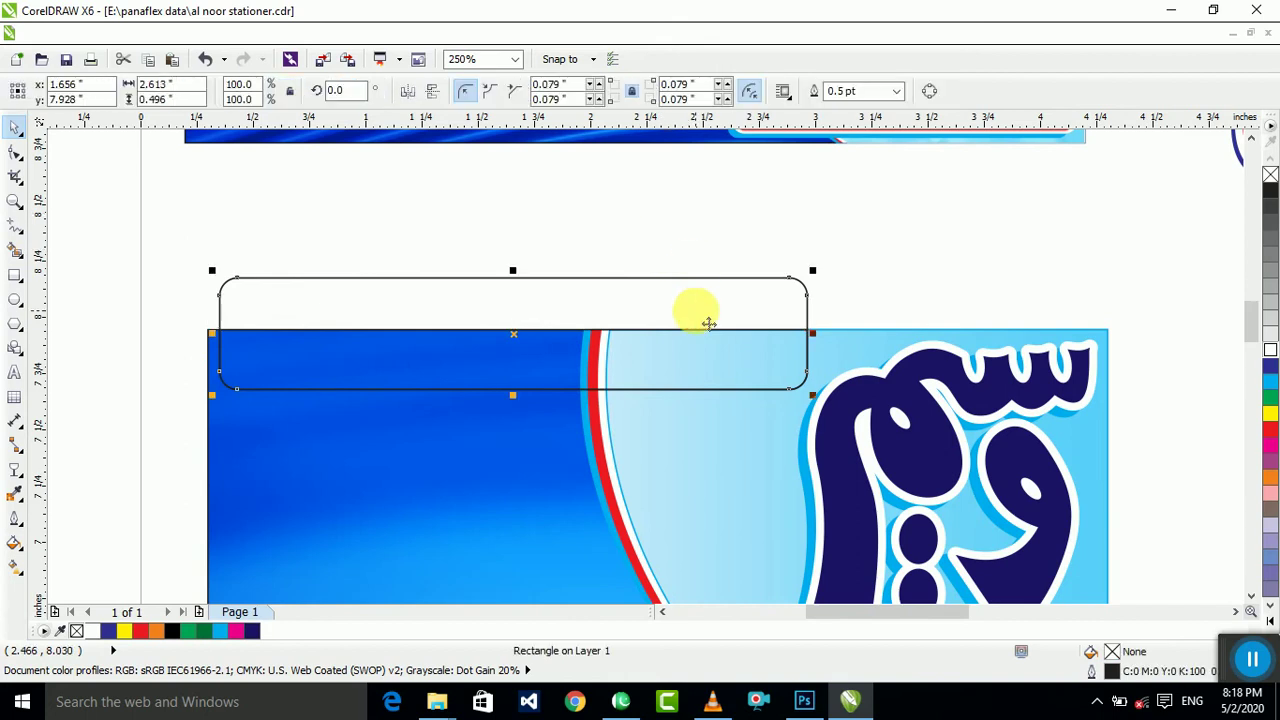
{"action": "key", "text": "Delete"}
Step: Stretch the clipped title strip downward to about 0.3 inch high and fill it with a vertical linear gradient from blue to cyan
{"action": "left_click", "coordinate": [647, 375]}
{"action": "left_click_drag", "start_coordinate": [514, 395], "coordinate": [521, 412]}
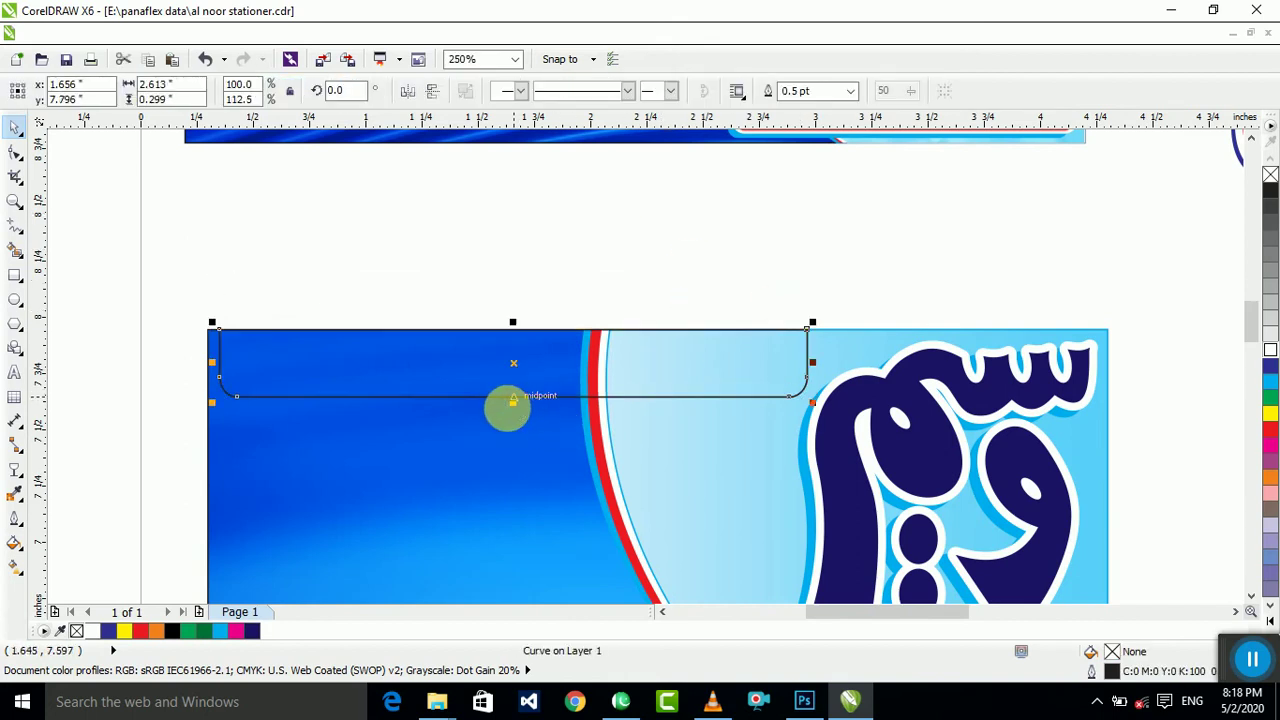
{"action": "left_click", "coordinate": [1270, 367]}
{"action": "scroll", "coordinate": [594, 370], "scroll_direction": "up", "scroll_amount": 2}
{"action": "key", "text": "g"}
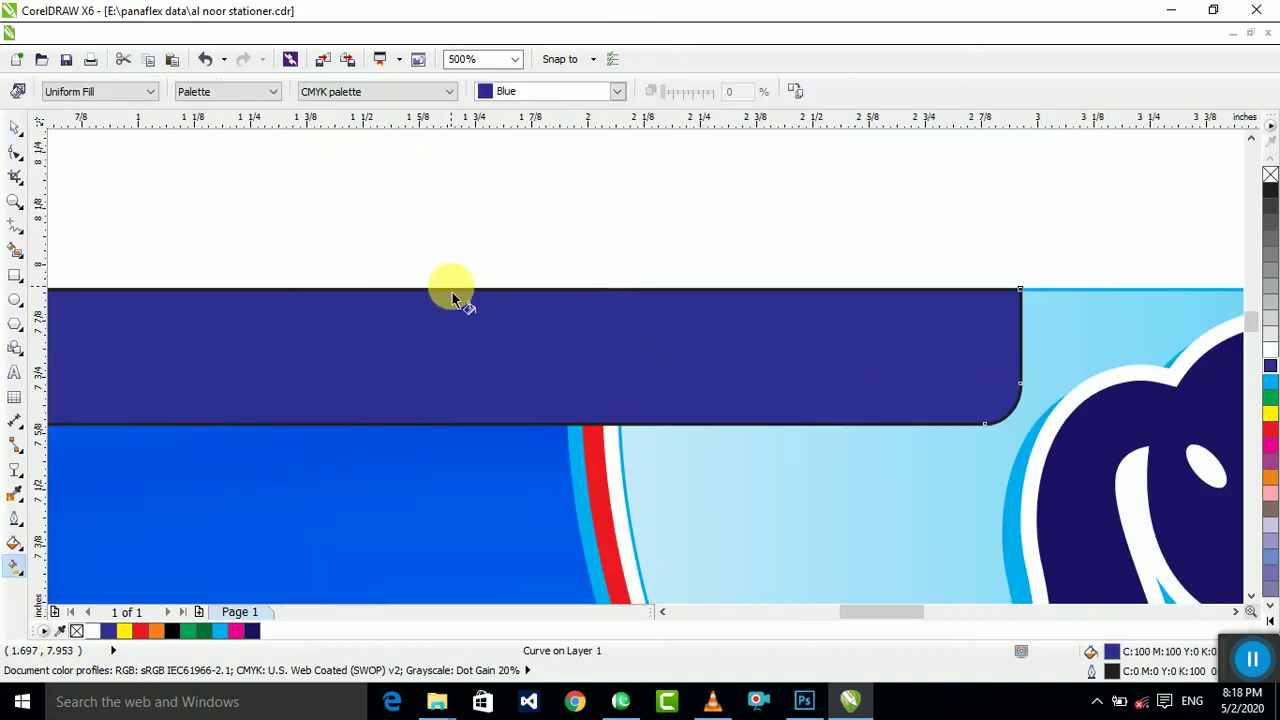
{"action": "left_click_drag", "start_coordinate": [455, 302], "coordinate": [453, 425]}
{"action": "left_click", "coordinate": [461, 386]}
{"action": "left_click", "coordinate": [15, 135]}
Step: Make a copy of the title strip about 0.28 inch high and reverse its gradient, with blue below and cyan above
{"action": "scroll", "coordinate": [457, 351], "scroll_direction": "down", "scroll_amount": 3}
{"action": "scroll", "coordinate": [383, 320], "scroll_direction": "up", "scroll_amount": 5}
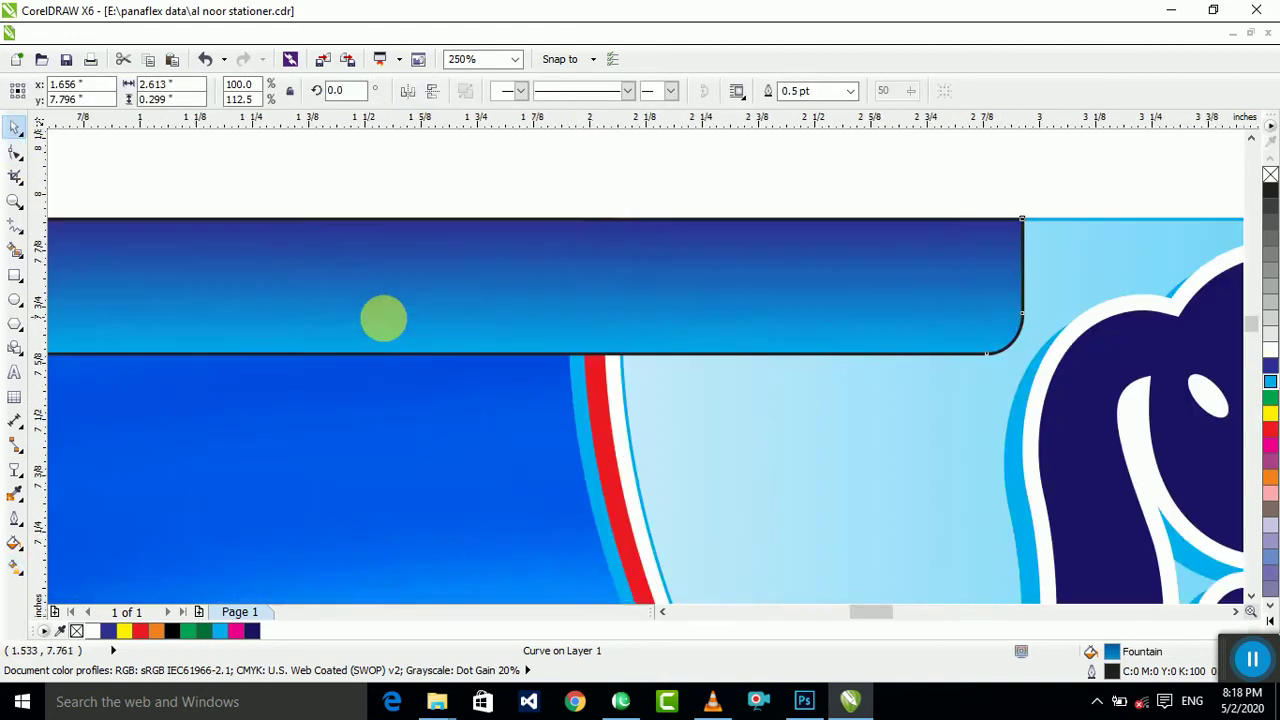
{"action": "left_click_drag", "start_coordinate": [500, 410], "coordinate": [552, 162]}
{"action": "scroll", "coordinate": [575, 378], "scroll_direction": "down", "scroll_amount": 1}
{"action": "key", "text": "g"}
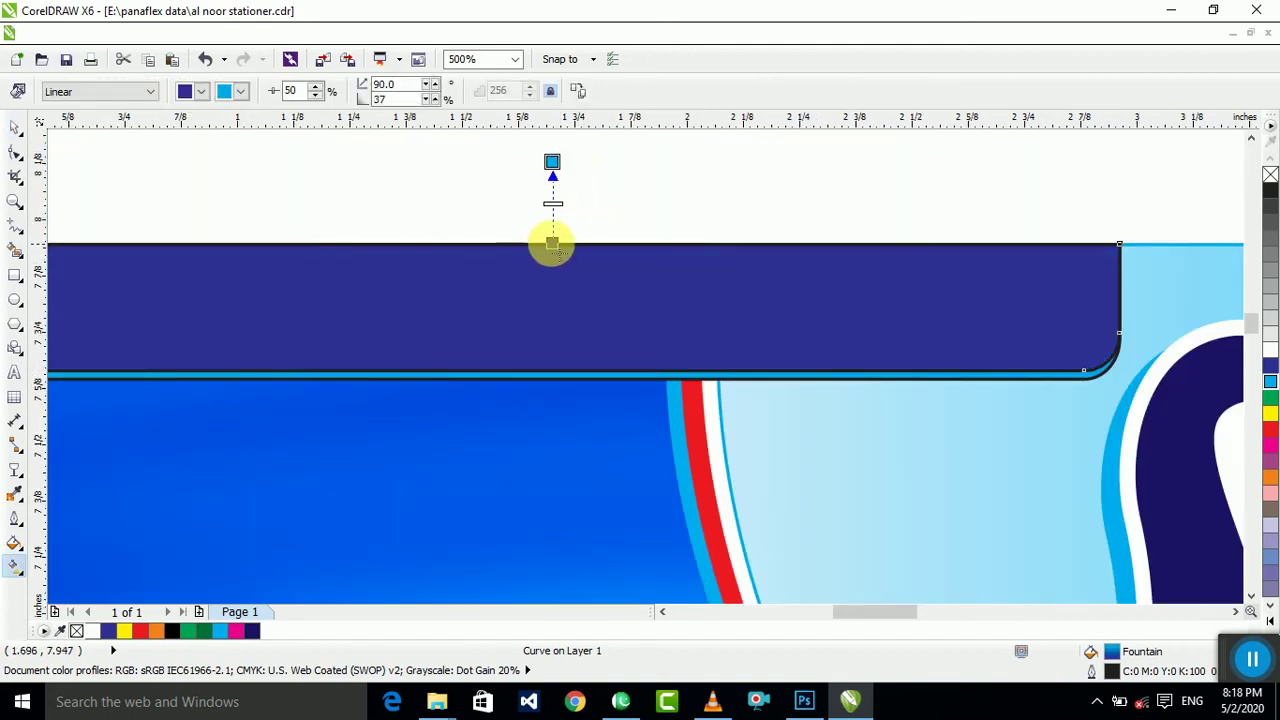
{"action": "left_click_drag", "start_coordinate": [552, 244], "coordinate": [552, 286]}
{"action": "left_click_drag", "start_coordinate": [553, 217], "coordinate": [551, 258]}
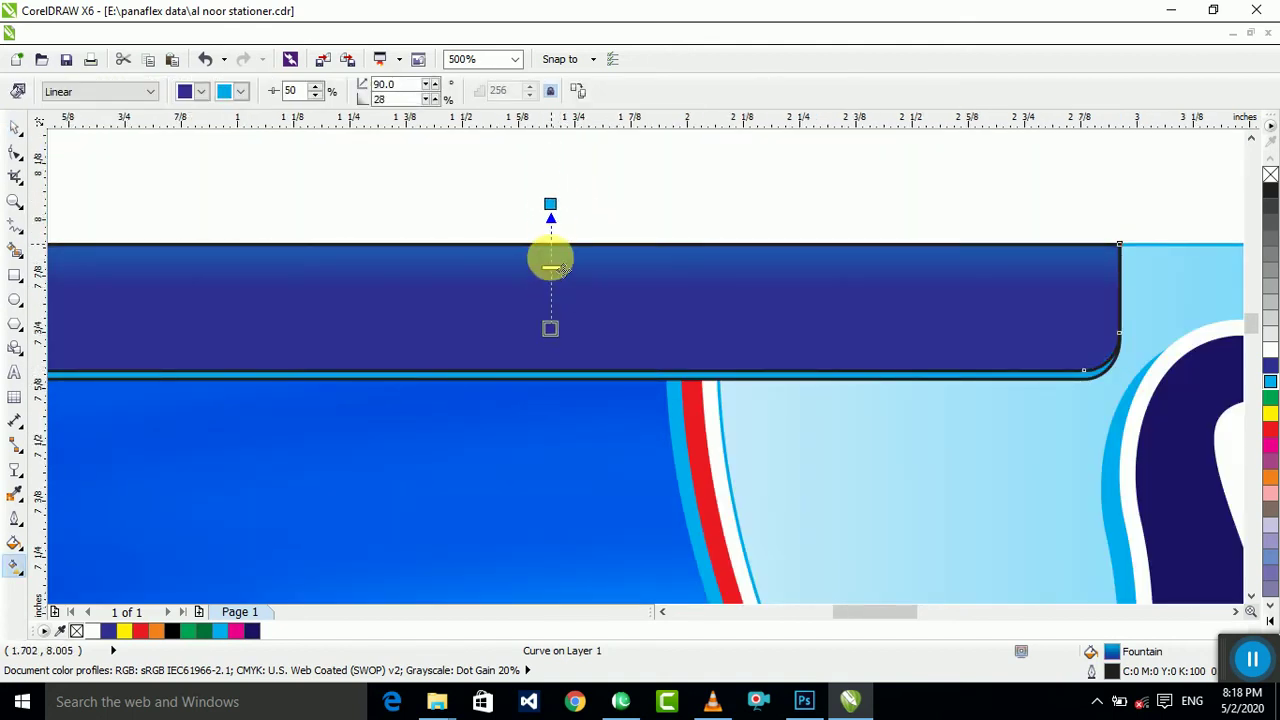
{"action": "left_click", "coordinate": [14, 128]}
Step: Add a third title strip copy about 0.264 inch high and fill it with a vertical gradient, blue above and cyan below
{"action": "scroll", "coordinate": [530, 376], "scroll_direction": "up", "scroll_amount": 5}
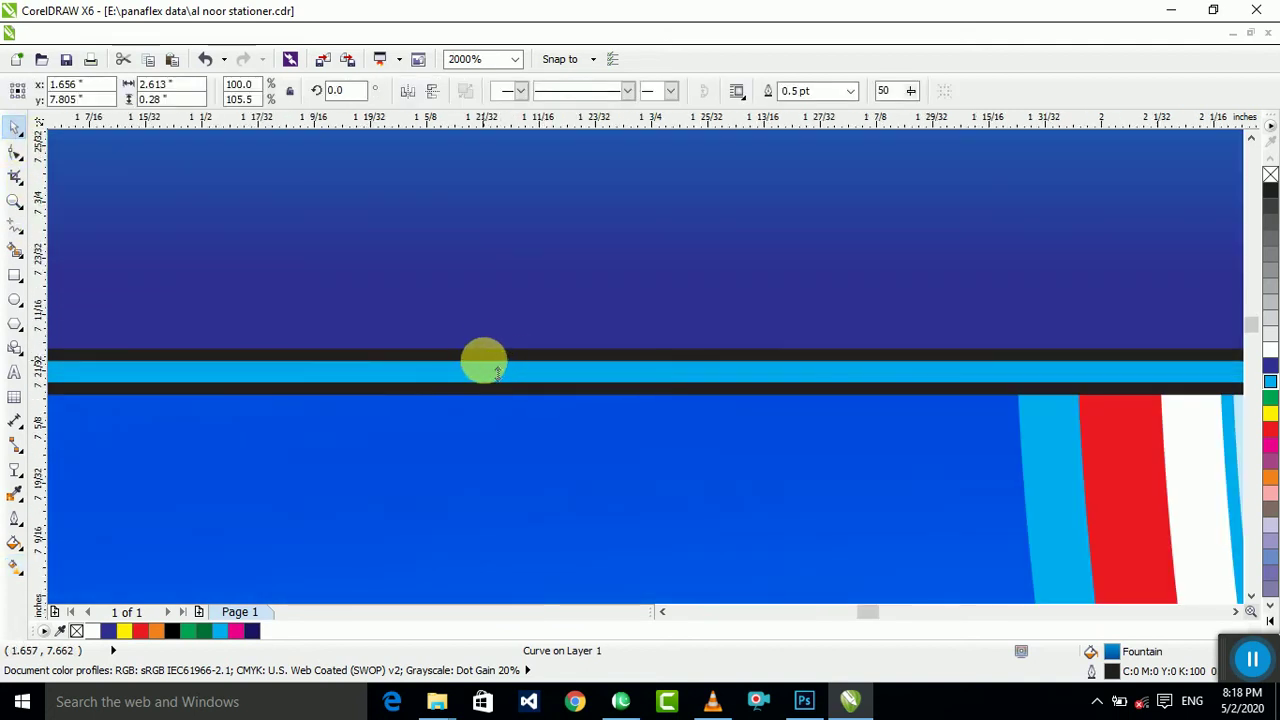
{"action": "mouse_move", "coordinate": [497, 372]}
{"action": "left_mouse_down"}
{"action": "mouse_move", "coordinate": [488, 343]}
{"action": "mouse_move", "coordinate": [493, 358]}
{"action": "left_mouse_up"}
{"action": "scroll", "coordinate": [493, 358], "scroll_direction": "down", "scroll_amount": 2}
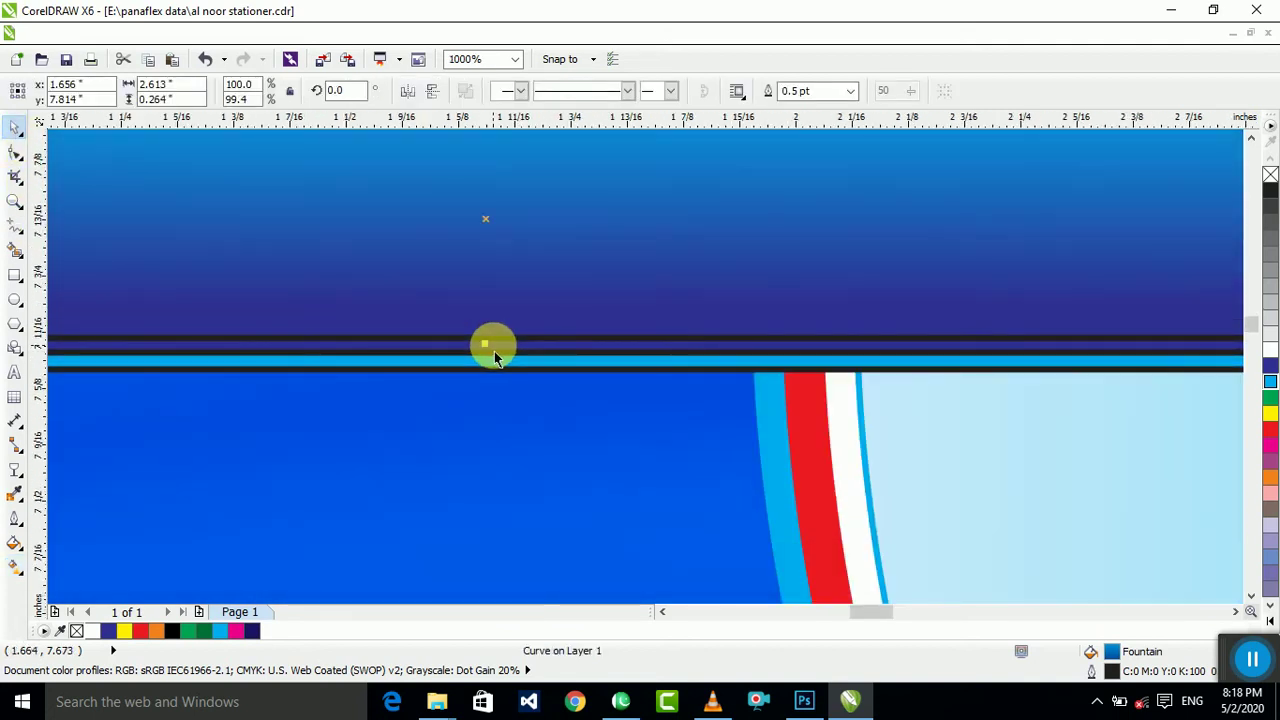
{"action": "key", "text": "g"}
{"action": "scroll", "coordinate": [494, 351], "scroll_direction": "down", "scroll_amount": 2}
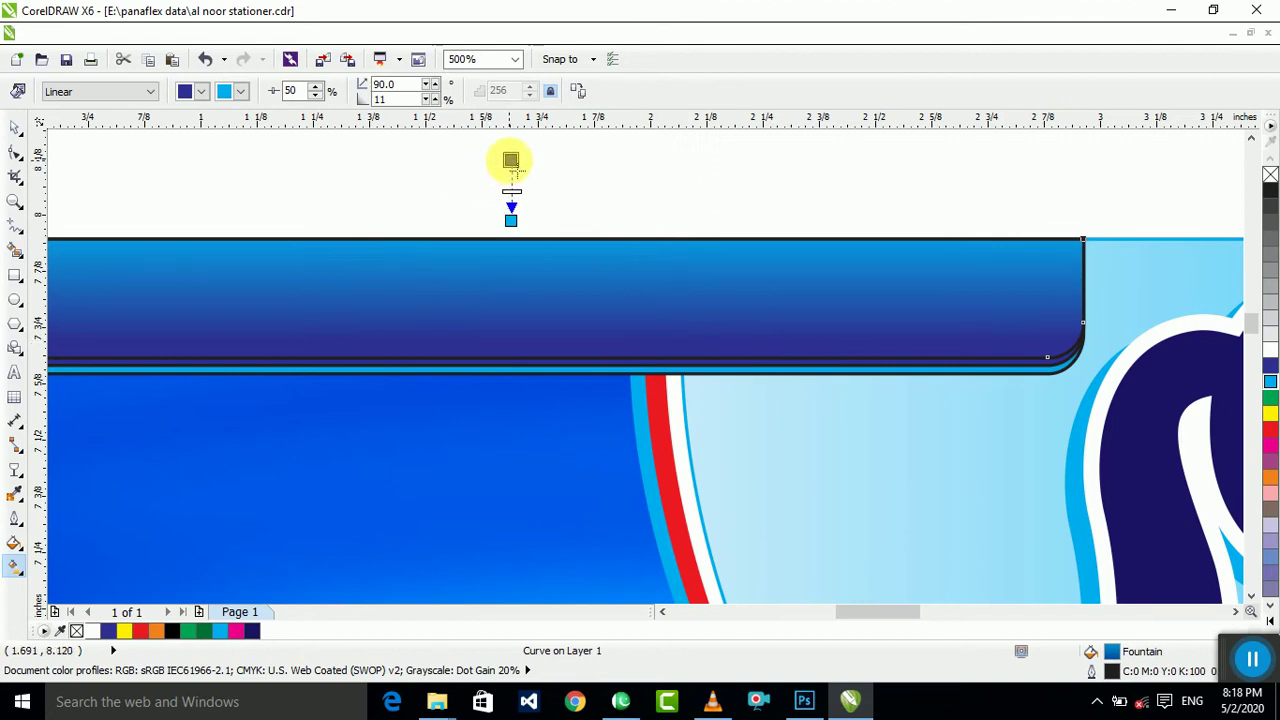
{"action": "left_click_drag", "start_coordinate": [511, 160], "coordinate": [511, 224]}
{"action": "left_click_drag", "start_coordinate": [511, 171], "coordinate": [509, 248]}
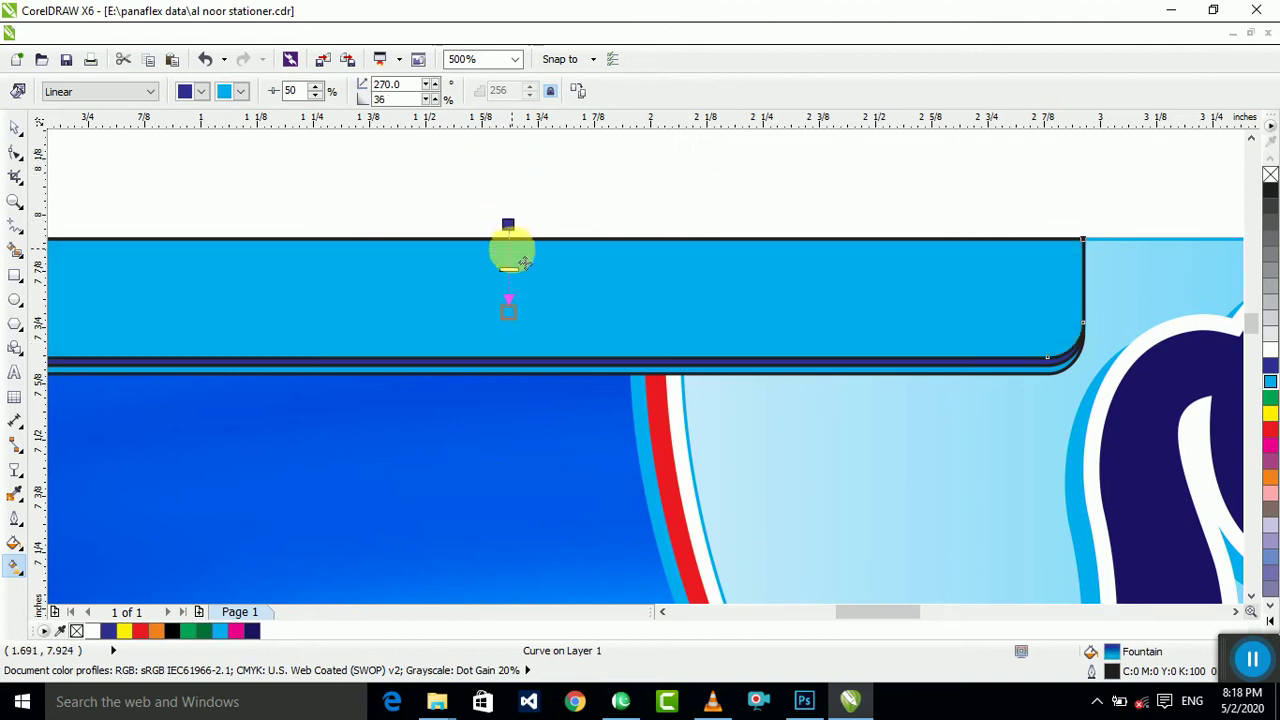
{"action": "left_click_drag", "start_coordinate": [508, 314], "coordinate": [509, 360]}
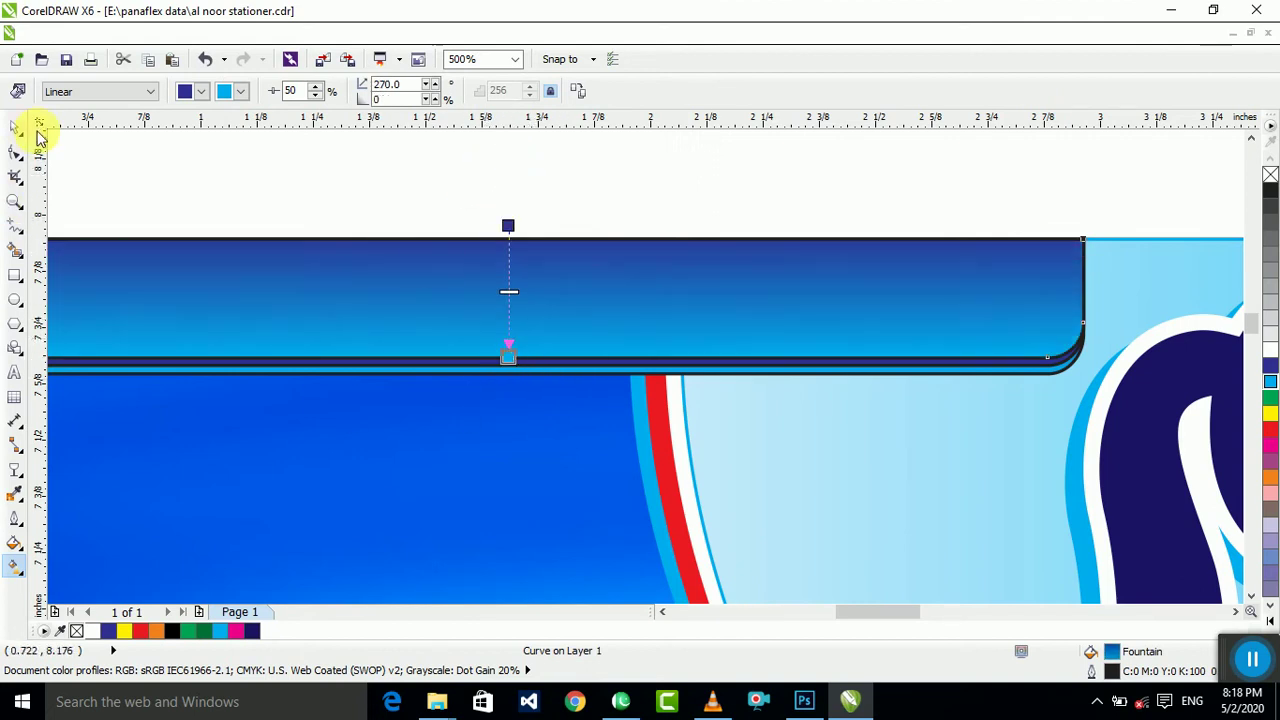
{"action": "left_click", "coordinate": [15, 128]}
Step: Remove the outlines from all three stacked title strips on the new banner
{"action": "scroll", "coordinate": [529, 378], "scroll_direction": "down", "scroll_amount": 1}
{"action": "left_click_drag", "start_coordinate": [845, 255], "coordinate": [351, 394]}
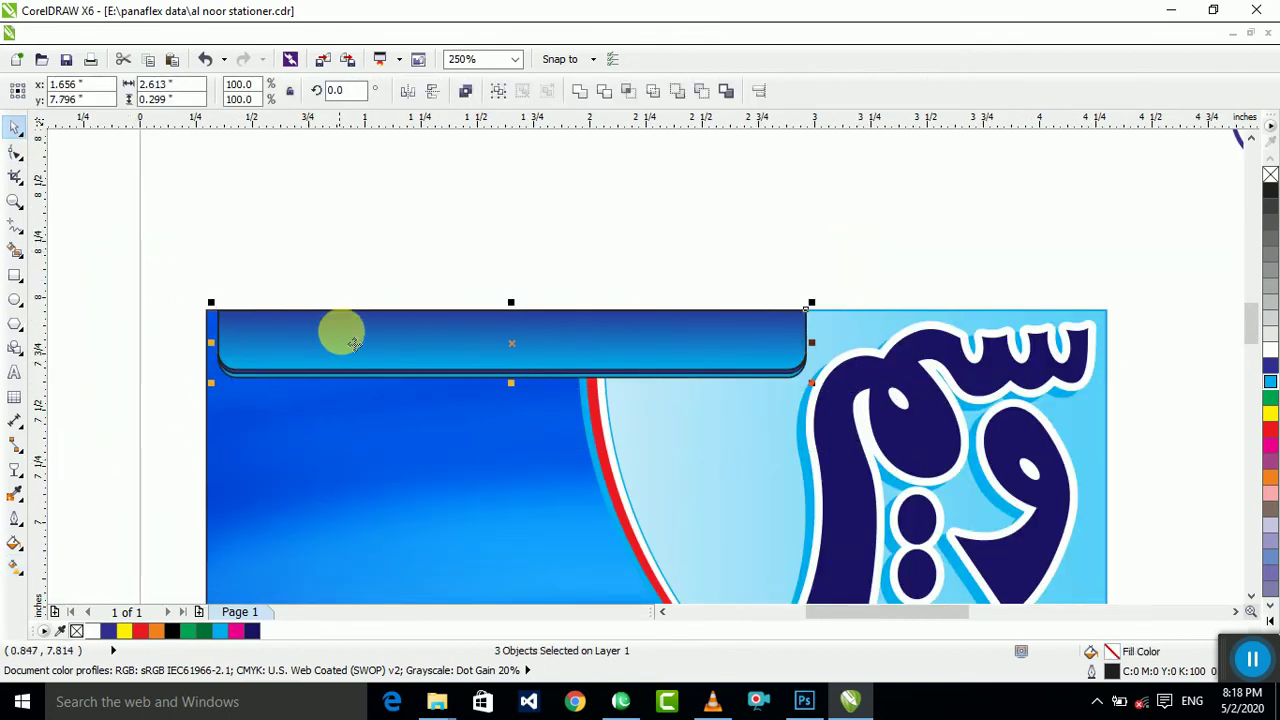
{"action": "right_click", "coordinate": [1270, 176]}
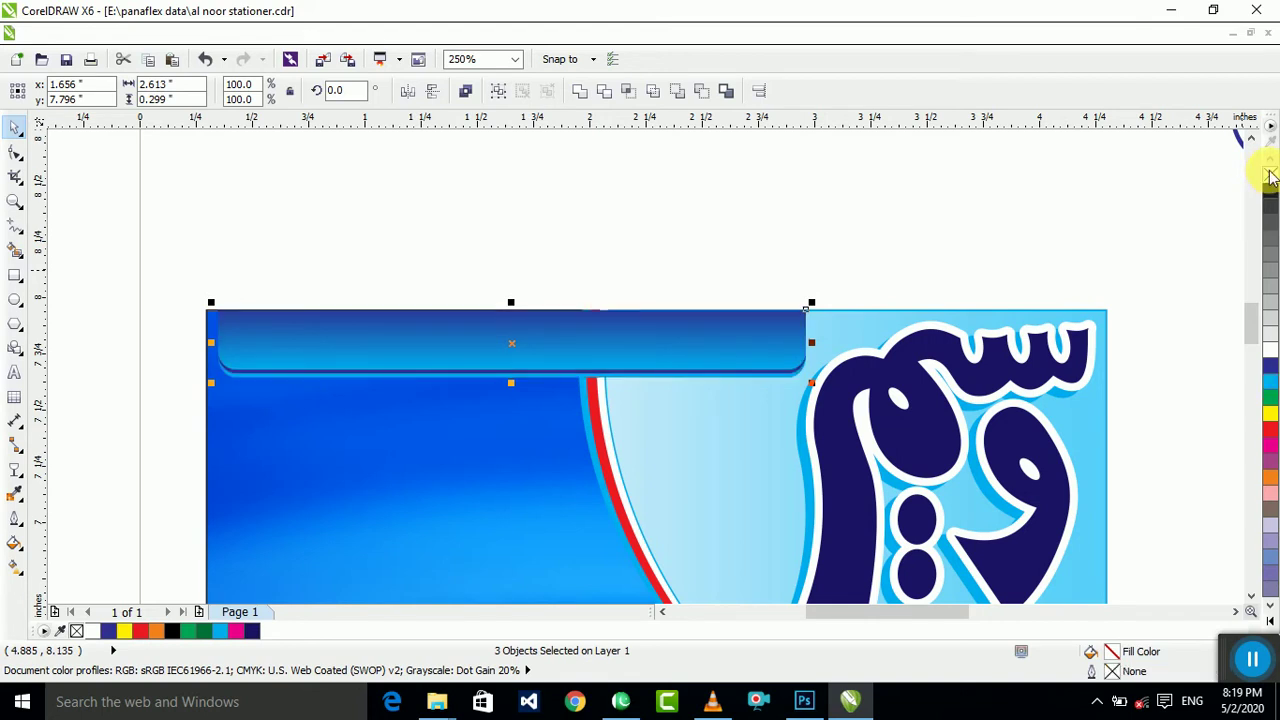
{"action": "left_click_drag", "start_coordinate": [870, 205], "coordinate": [124, 445]}
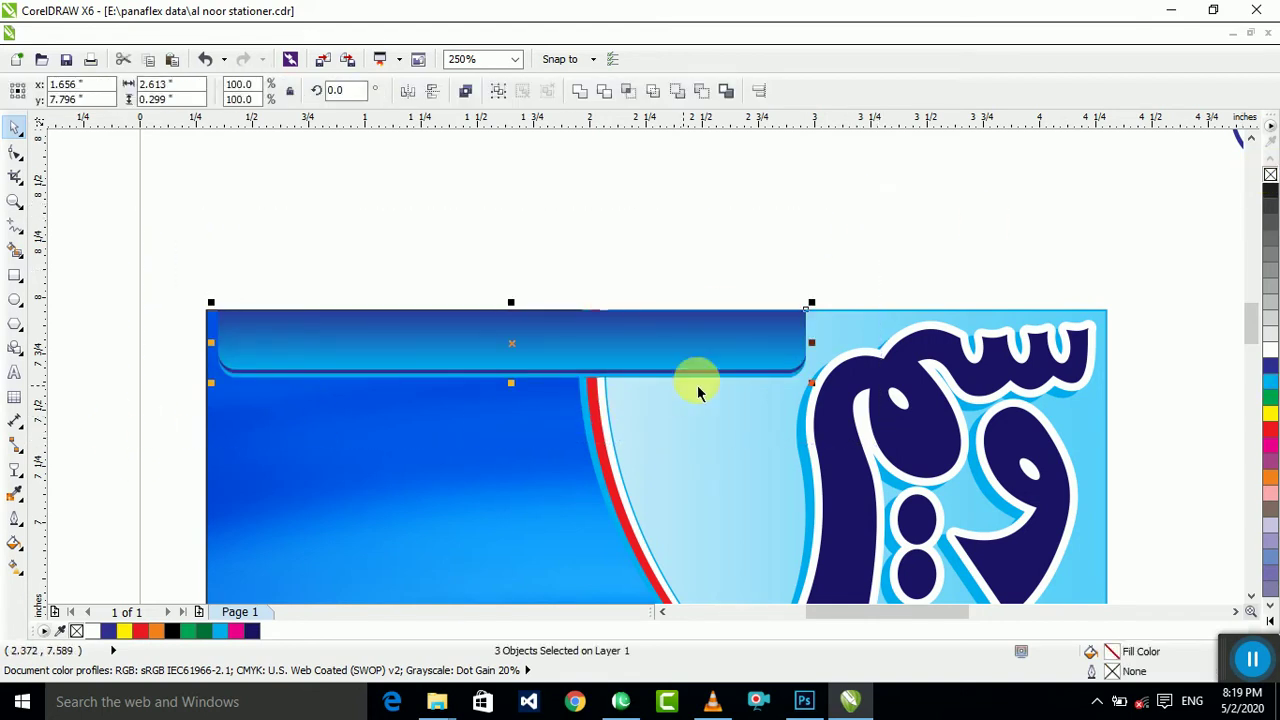
{"action": "left_click", "coordinate": [737, 295]}
Step: Give the rearmost title strip a white 2 pt outline with rounded corners and line caps, behind fill and scaling with the image
{"action": "scroll", "coordinate": [783, 385], "scroll_direction": "up", "scroll_amount": 3}
{"action": "left_click", "coordinate": [777, 407]}
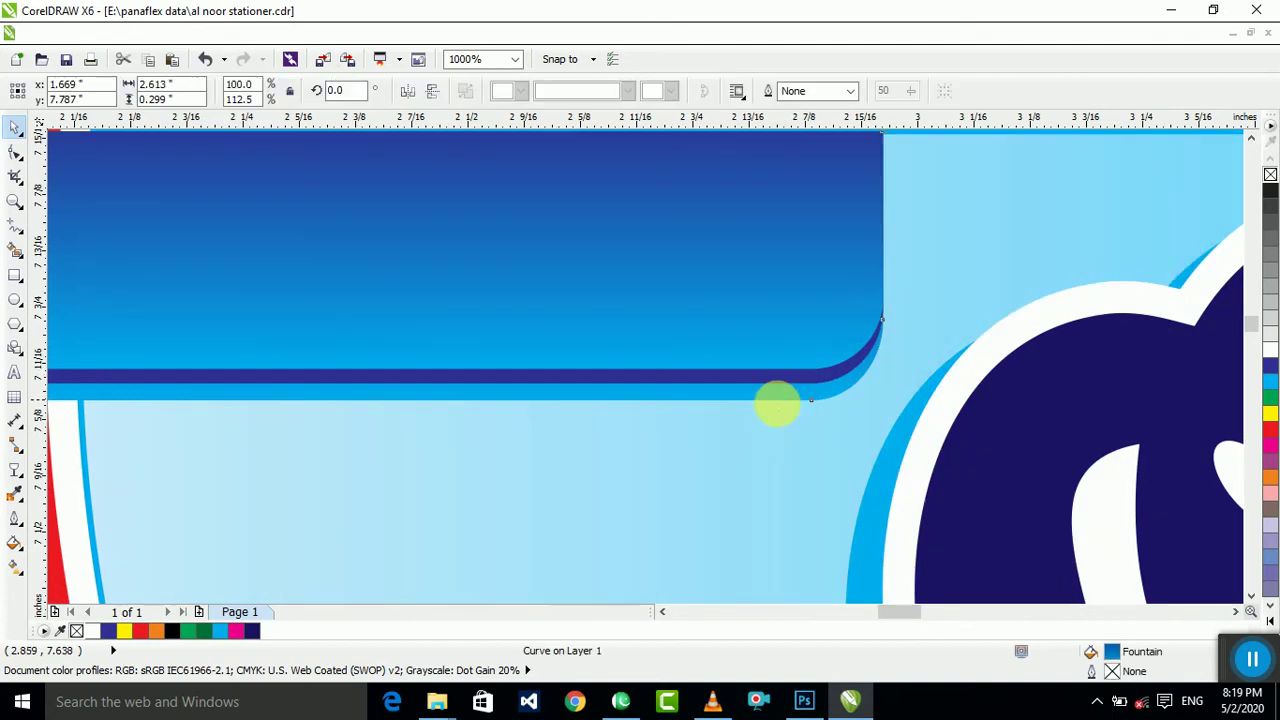
{"action": "right_click", "coordinate": [1270, 349]}
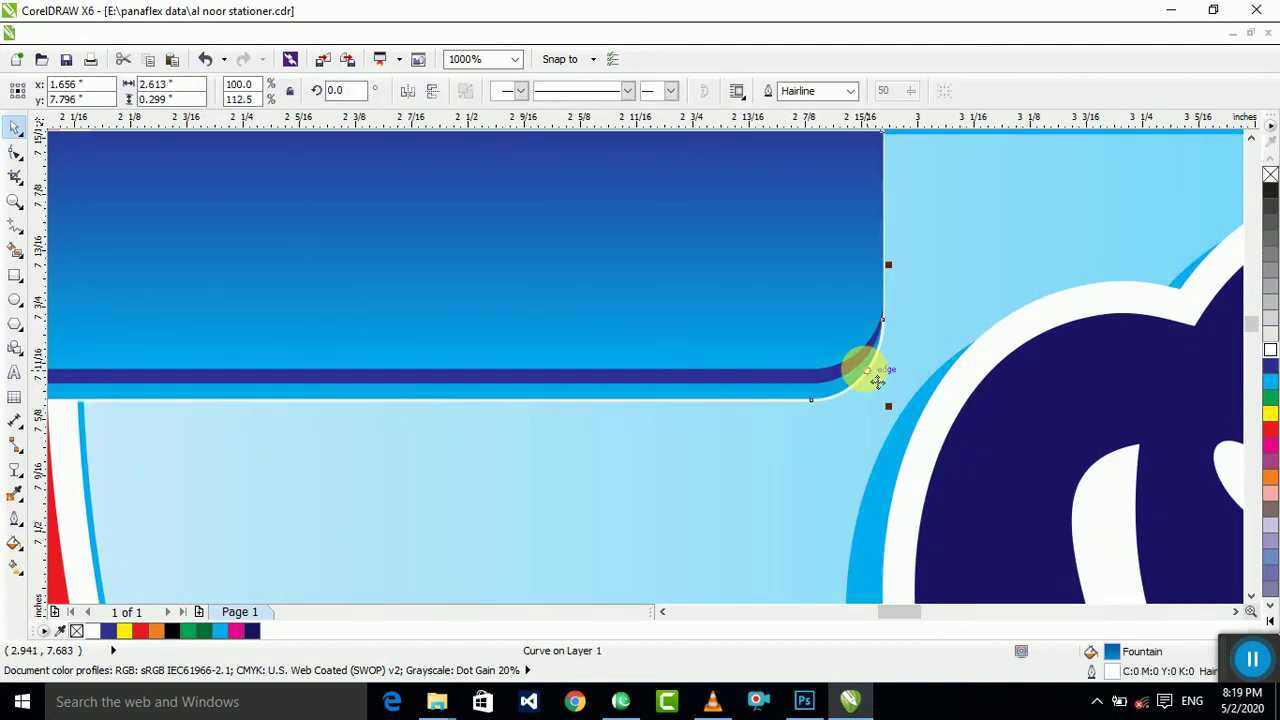
{"action": "key", "text": "F12"}
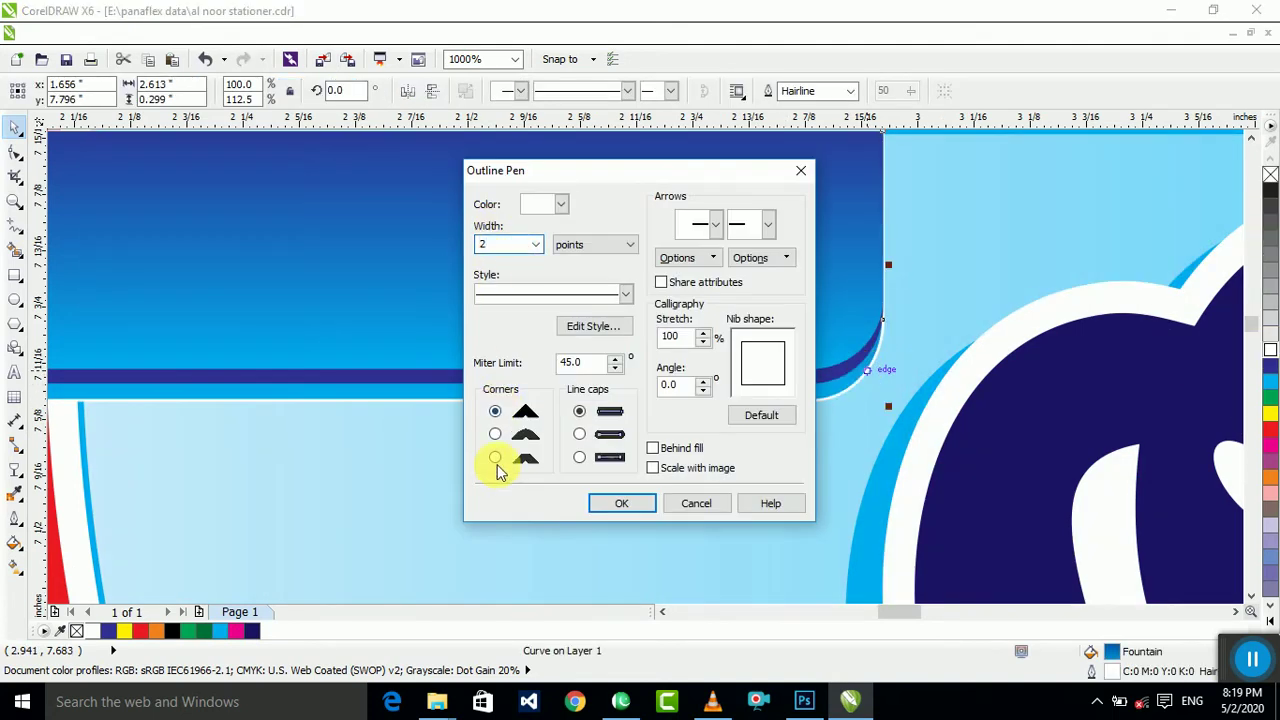
{"action": "left_click", "coordinate": [500, 432]}
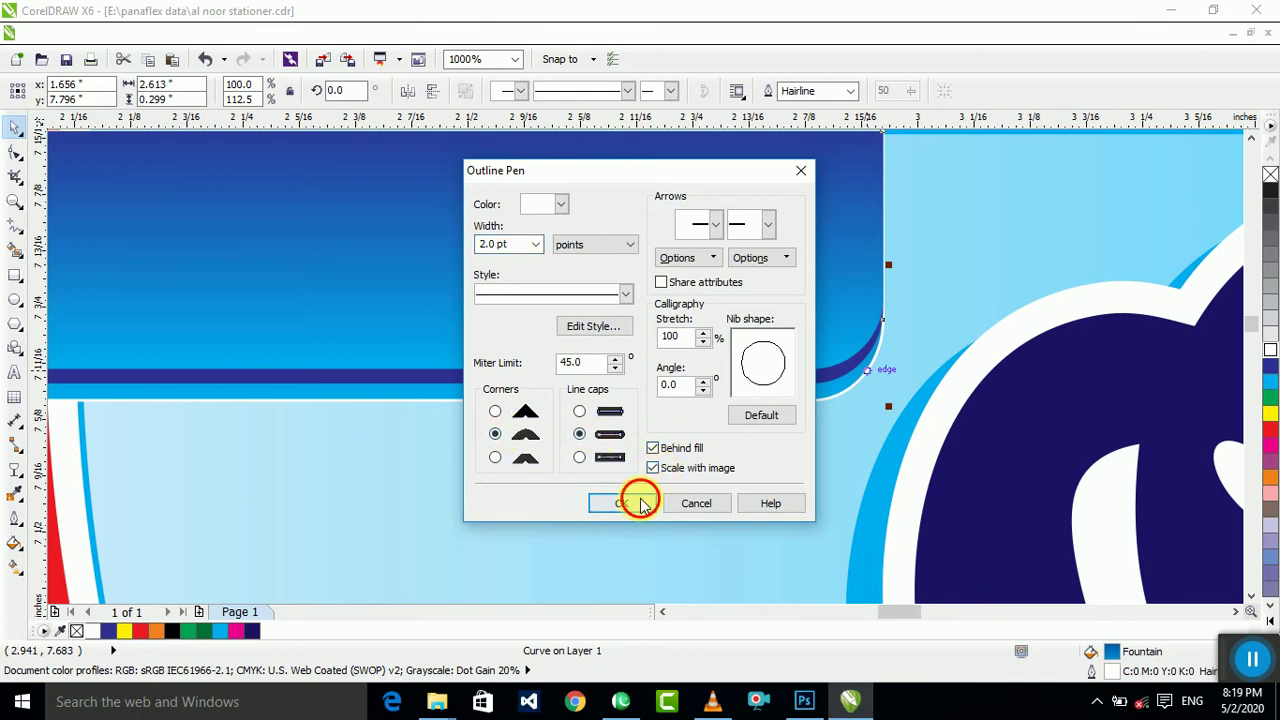
{"action": "left_click", "coordinate": [622, 503]}
{"action": "scroll", "coordinate": [651, 380], "scroll_direction": "down", "scroll_amount": 4}
{"action": "left_click_drag", "start_coordinate": [775, 245], "coordinate": [125, 432]}
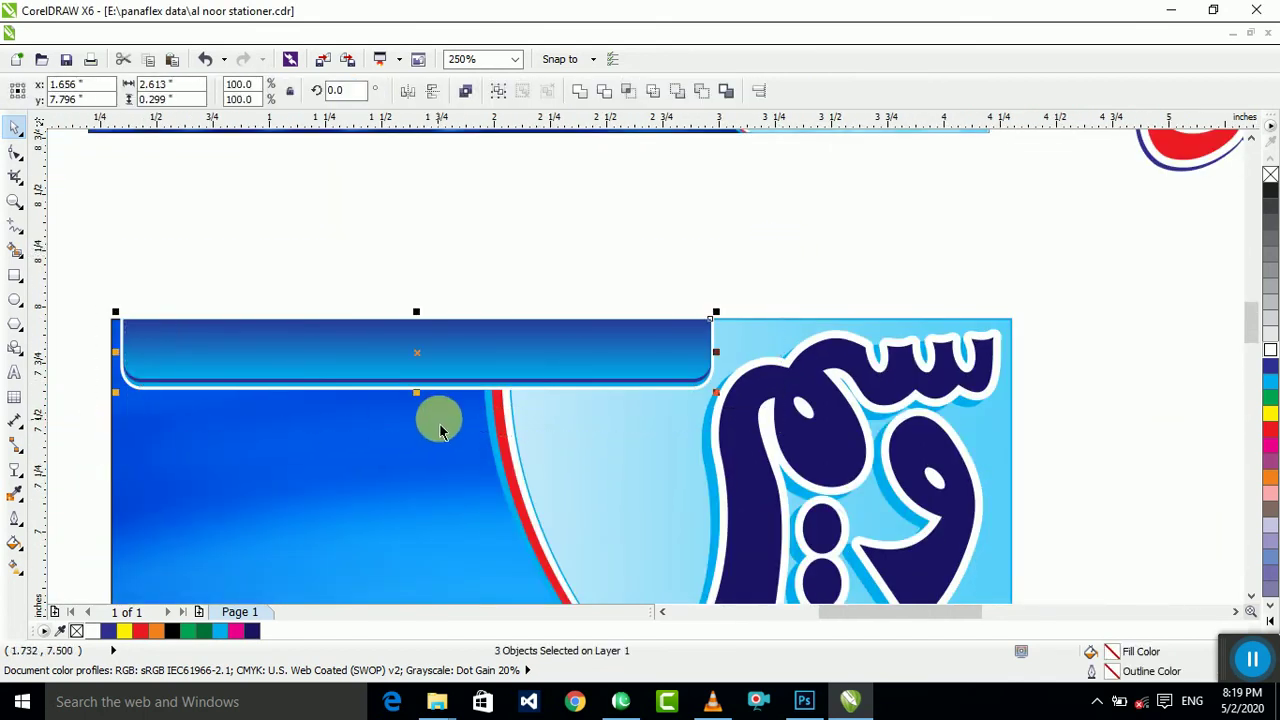
{"action": "scroll", "coordinate": [620, 294], "scroll_direction": "down", "scroll_amount": 1}
{"action": "left_click", "coordinate": [620, 294]}
Step: Move the red WASEEM SPORTS ZONE text from the spare parts onto the new banner and centre it on the title strip
{"action": "scroll", "coordinate": [737, 297], "scroll_direction": "down", "scroll_amount": 4}
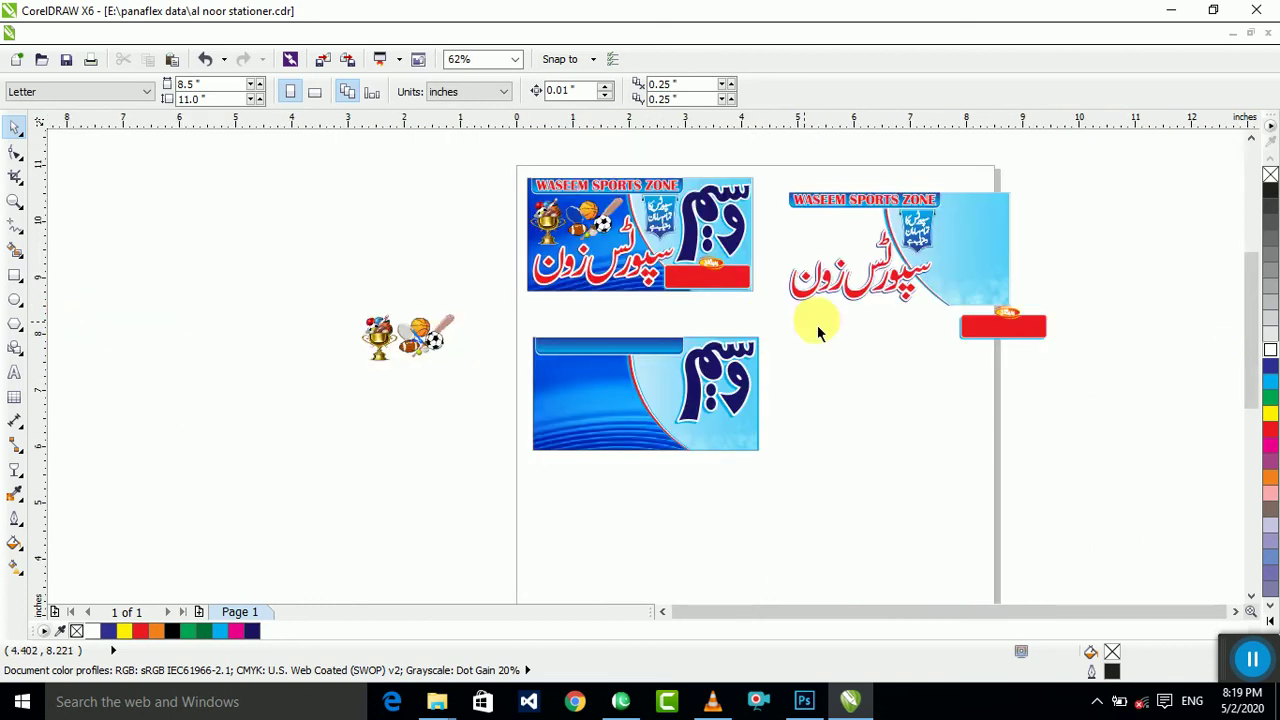
{"action": "left_click", "coordinate": [851, 217]}
{"action": "scroll", "coordinate": [845, 231], "scroll_direction": "up", "scroll_amount": 3}
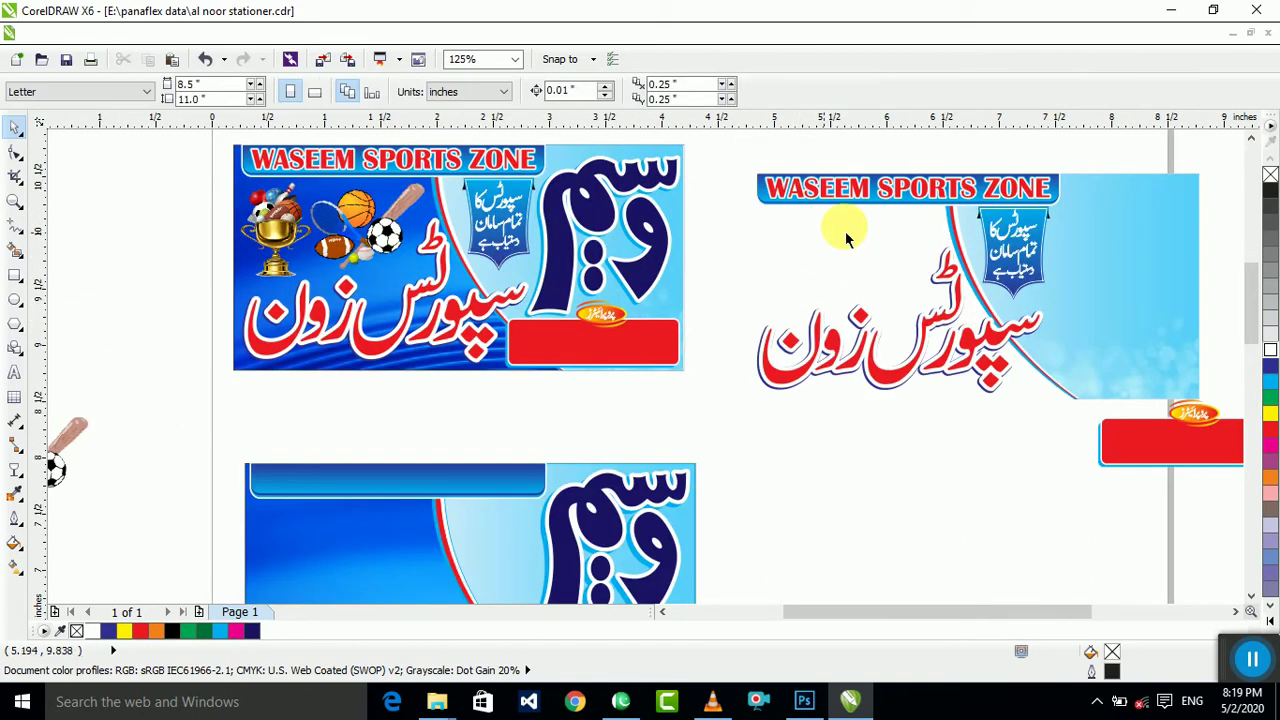
{"action": "left_click_drag", "start_coordinate": [882, 207], "coordinate": [203, 547]}
{"action": "scroll", "coordinate": [354, 486], "scroll_direction": "up", "scroll_amount": 3}
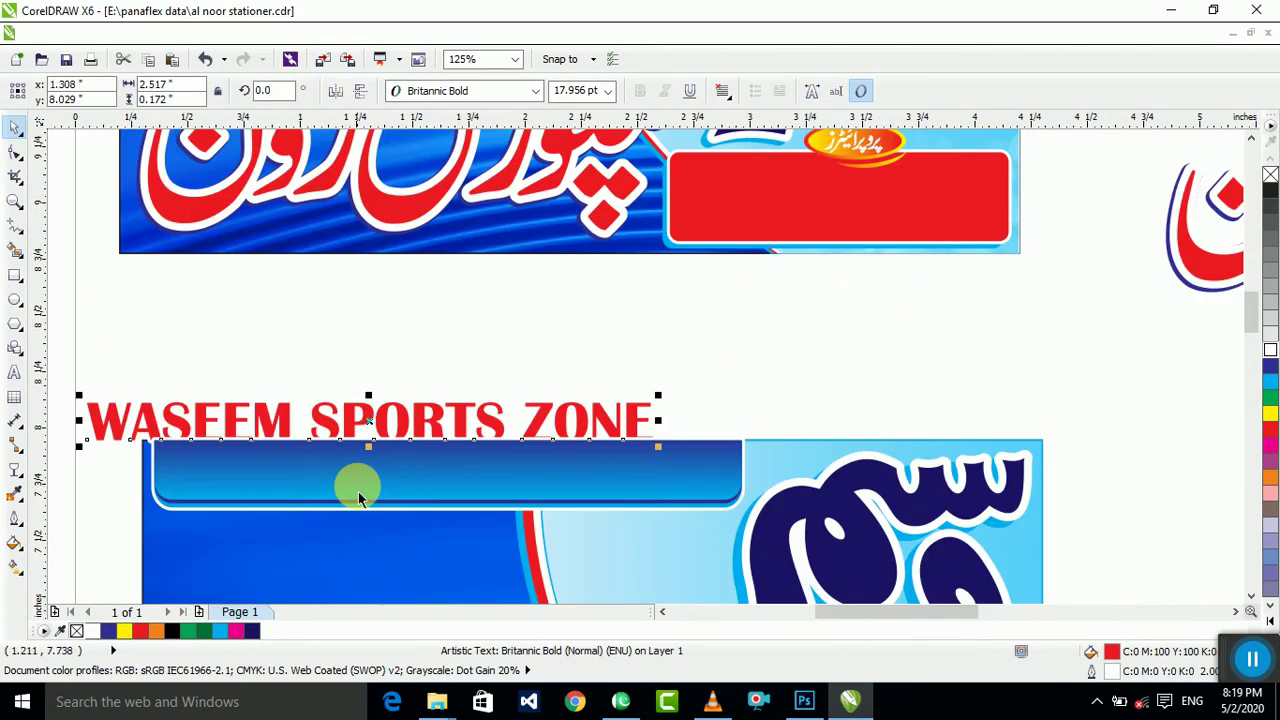
{"action": "left_click", "coordinate": [408, 490], "text": "shift"}
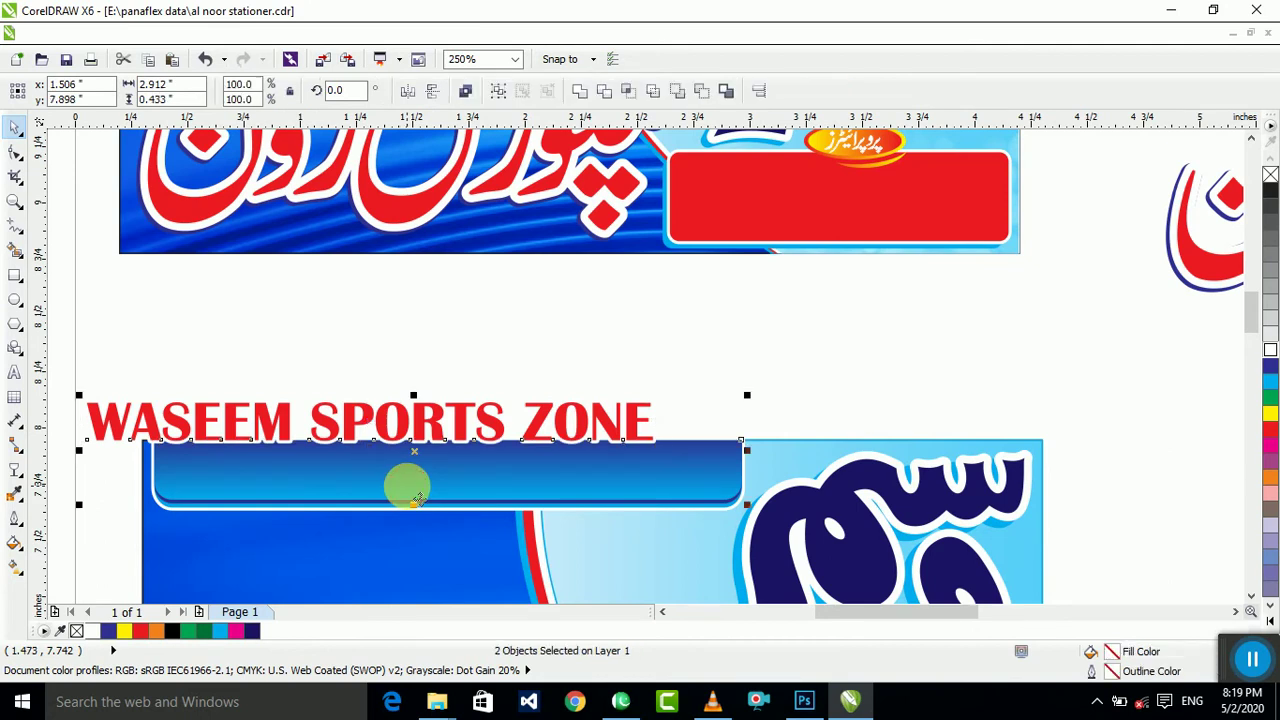
{"action": "key", "text": "c"}
{"action": "key", "text": "e"}
{"action": "left_click", "coordinate": [777, 411]}
Step: Move the spare red Urdu lettering off its blue backing copy and remove the outlines from both pieces
{"action": "scroll", "coordinate": [704, 484], "scroll_direction": "down", "scroll_amount": 8}
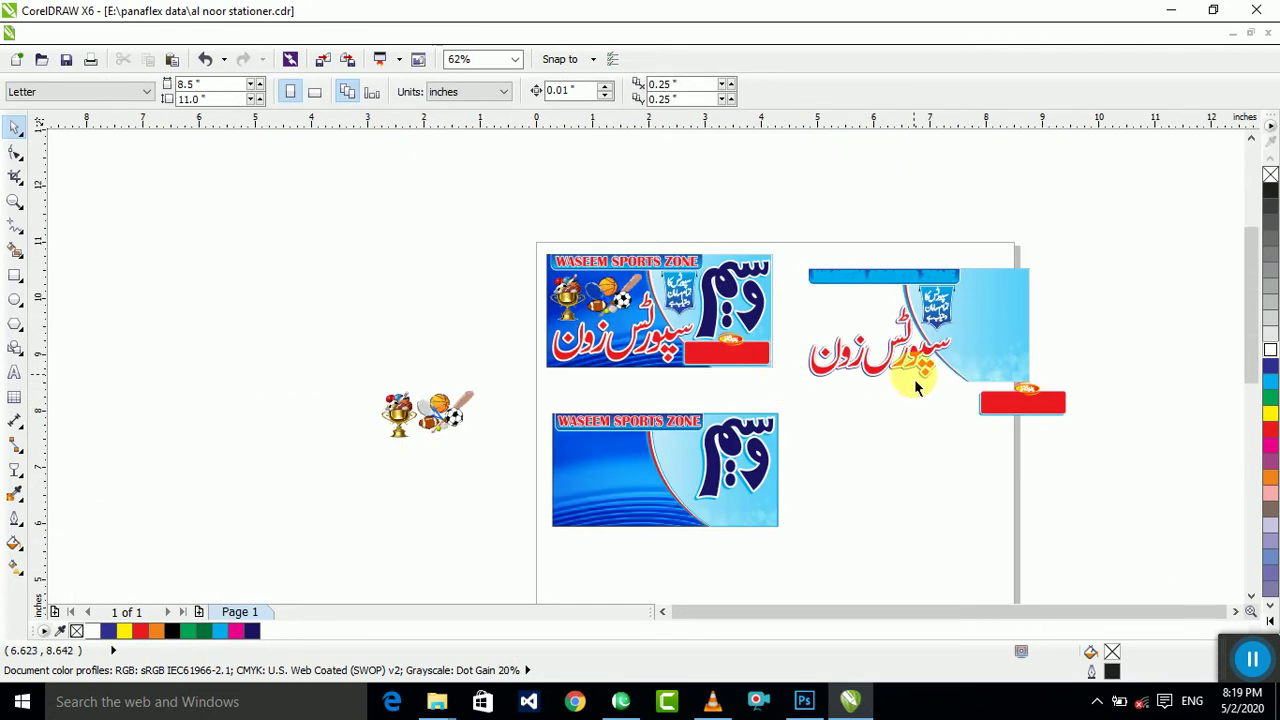
{"action": "left_click", "coordinate": [1015, 405]}
{"action": "scroll", "coordinate": [980, 400], "scroll_direction": "up", "scroll_amount": 5}
{"action": "left_click", "coordinate": [905, 462]}
{"action": "scroll", "coordinate": [812, 387], "scroll_direction": "down", "scroll_amount": 5}
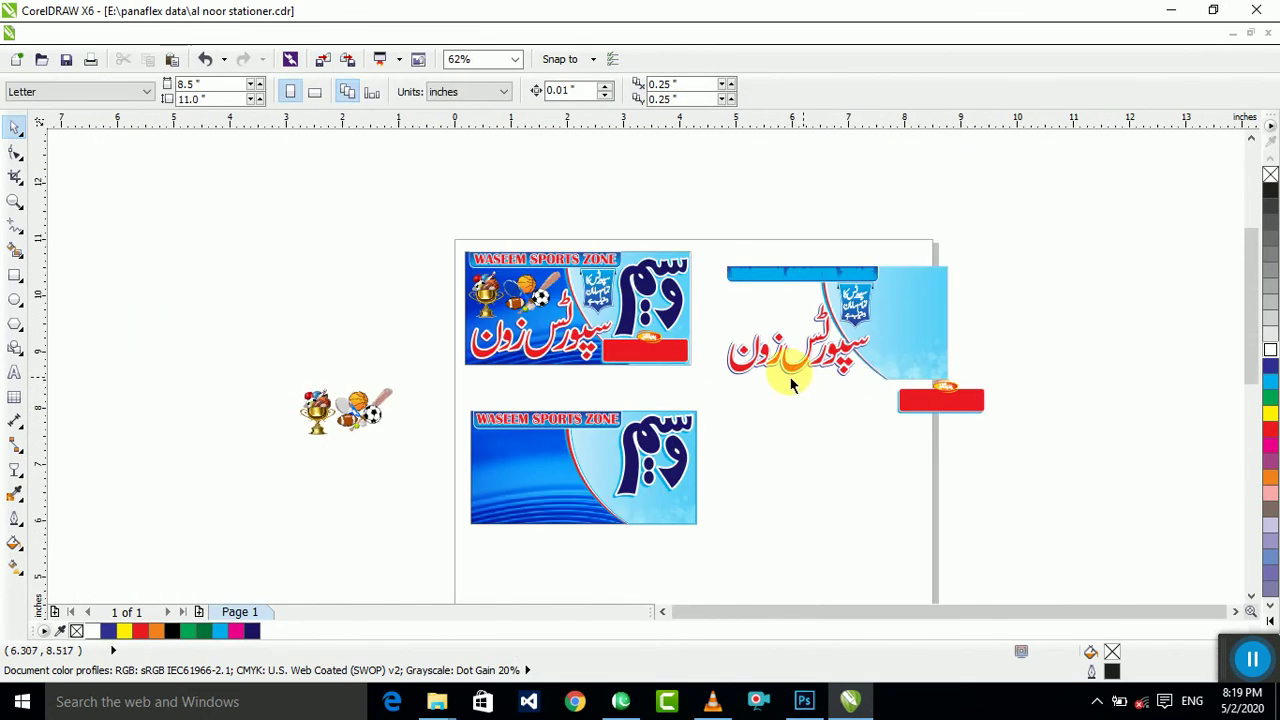
{"action": "scroll", "coordinate": [803, 360], "scroll_direction": "up", "scroll_amount": 5}
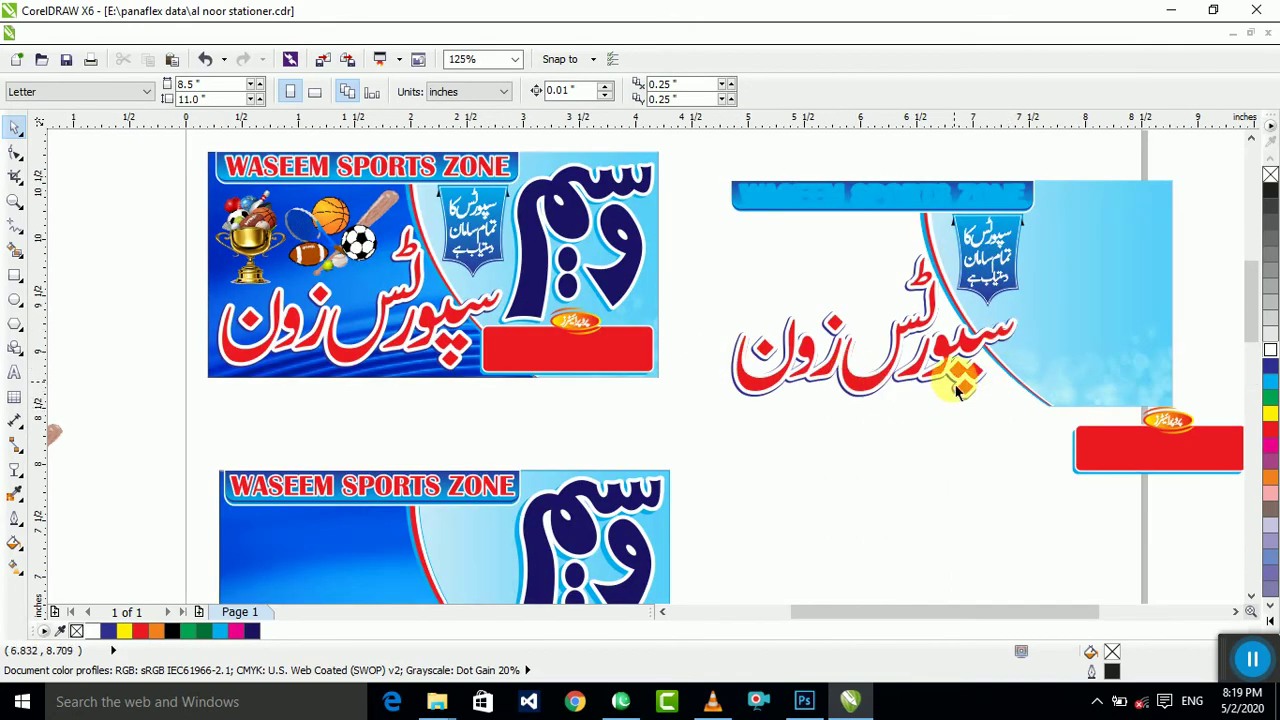
{"action": "left_click_drag", "start_coordinate": [872, 377], "coordinate": [896, 329]}
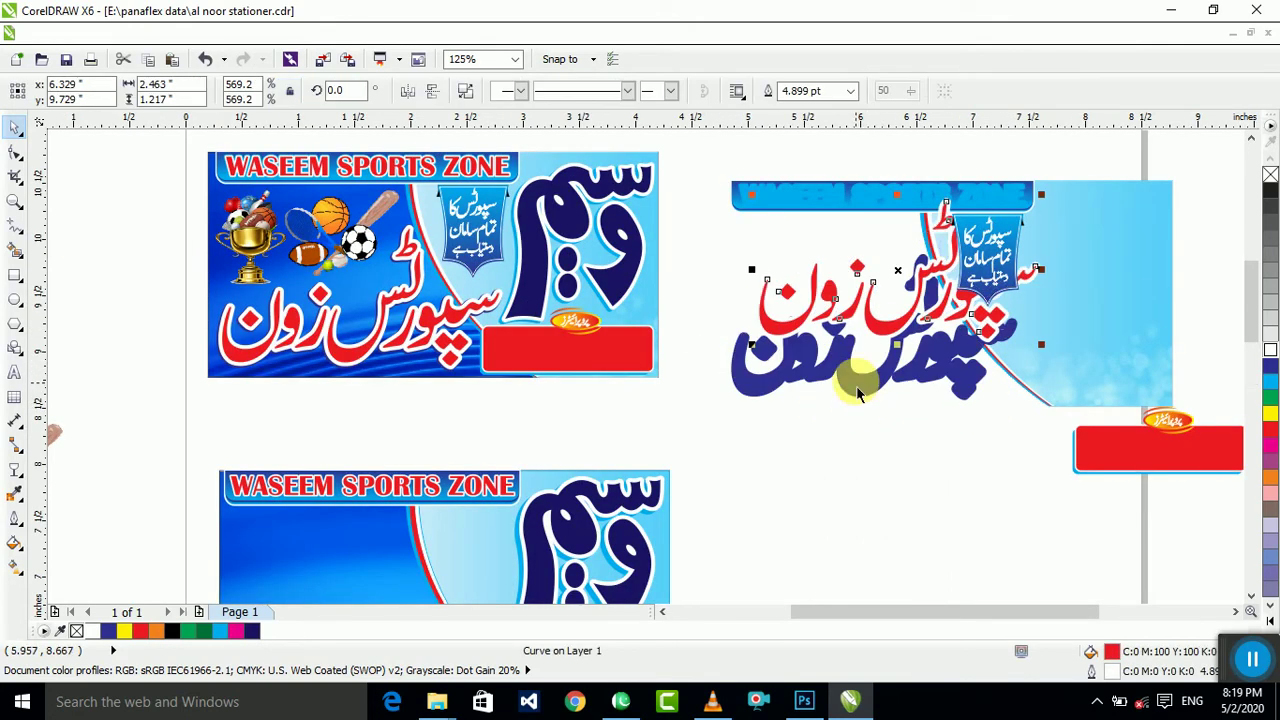
{"action": "left_click", "coordinate": [860, 387]}
{"action": "scroll", "coordinate": [860, 388], "scroll_direction": "down", "scroll_amount": 1}
{"action": "scroll", "coordinate": [872, 400], "scroll_direction": "up", "scroll_amount": 3}
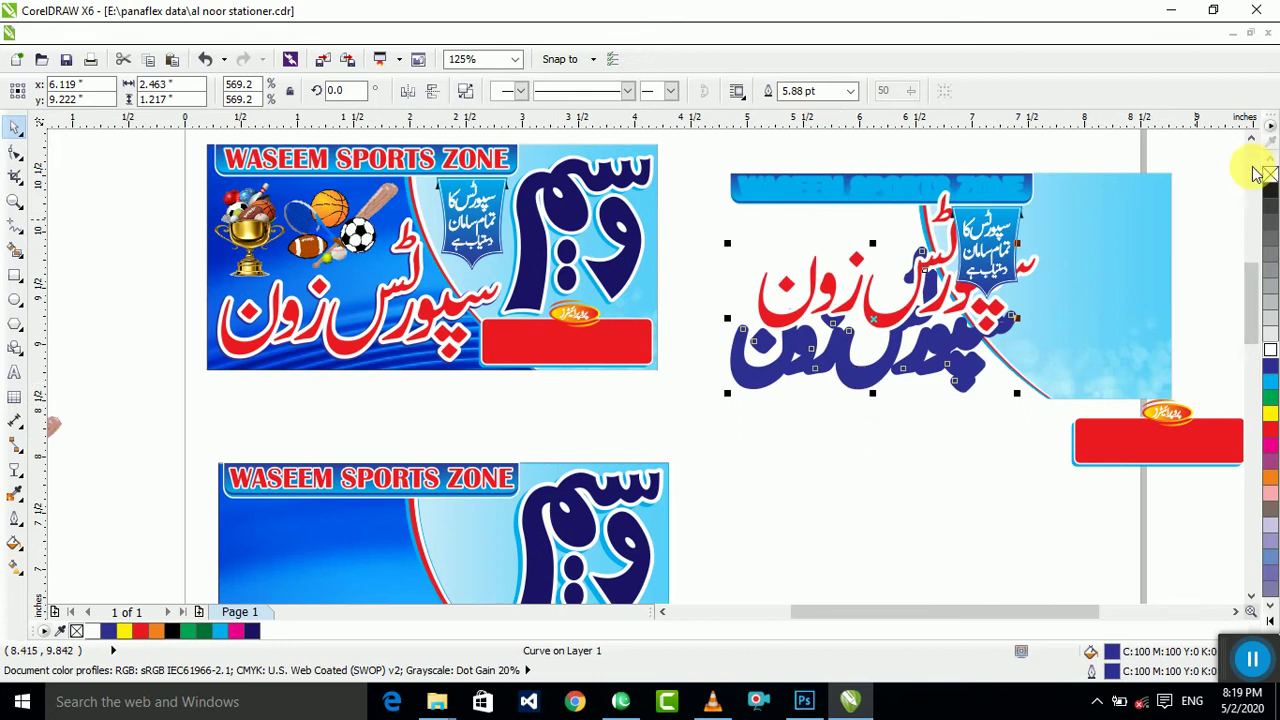
{"action": "left_click", "coordinate": [897, 330], "text": "shift"}
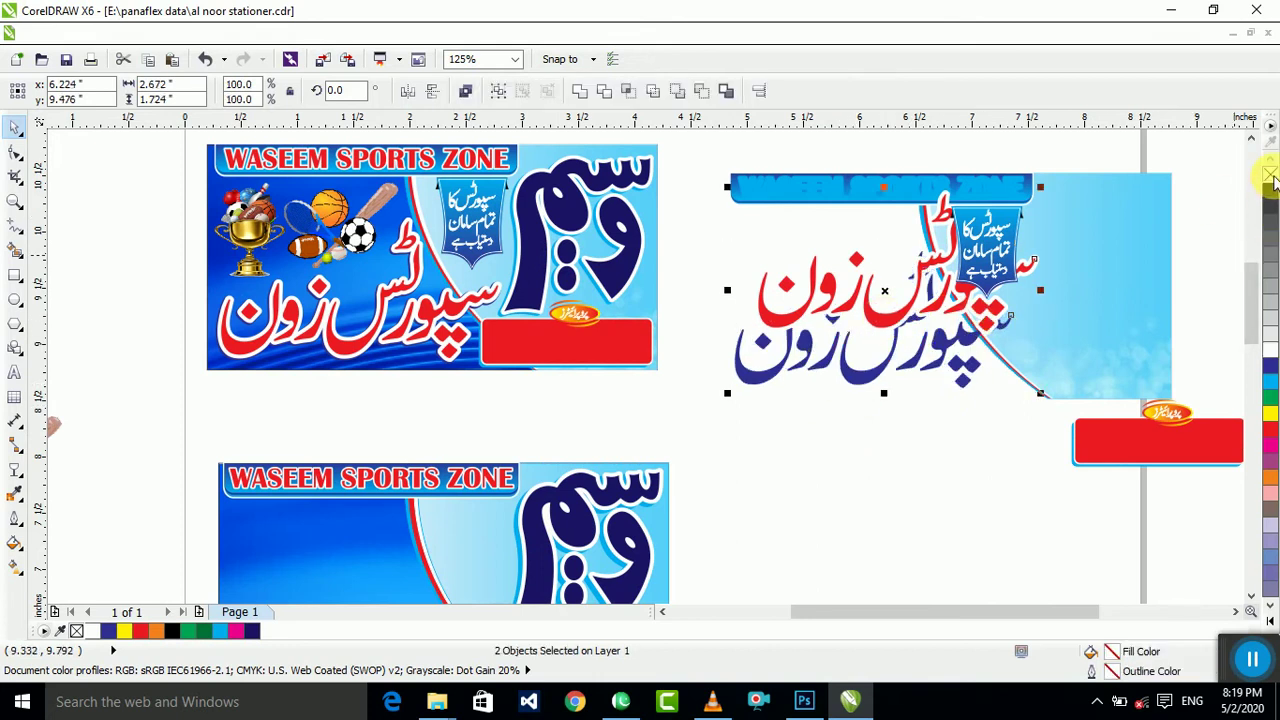
{"action": "right_click", "coordinate": [1271, 177]}
Step: Place the blue Urdu lettering across the new banner's lower-left area and enlarge it to about 2.489 by 1.23 inches
{"action": "left_click", "coordinate": [943, 440]}
{"action": "scroll", "coordinate": [876, 387], "scroll_direction": "down", "scroll_amount": 1}
{"action": "left_click_drag", "start_coordinate": [874, 385], "coordinate": [638, 522]}
{"action": "scroll", "coordinate": [638, 522], "scroll_direction": "up", "scroll_amount": 6}
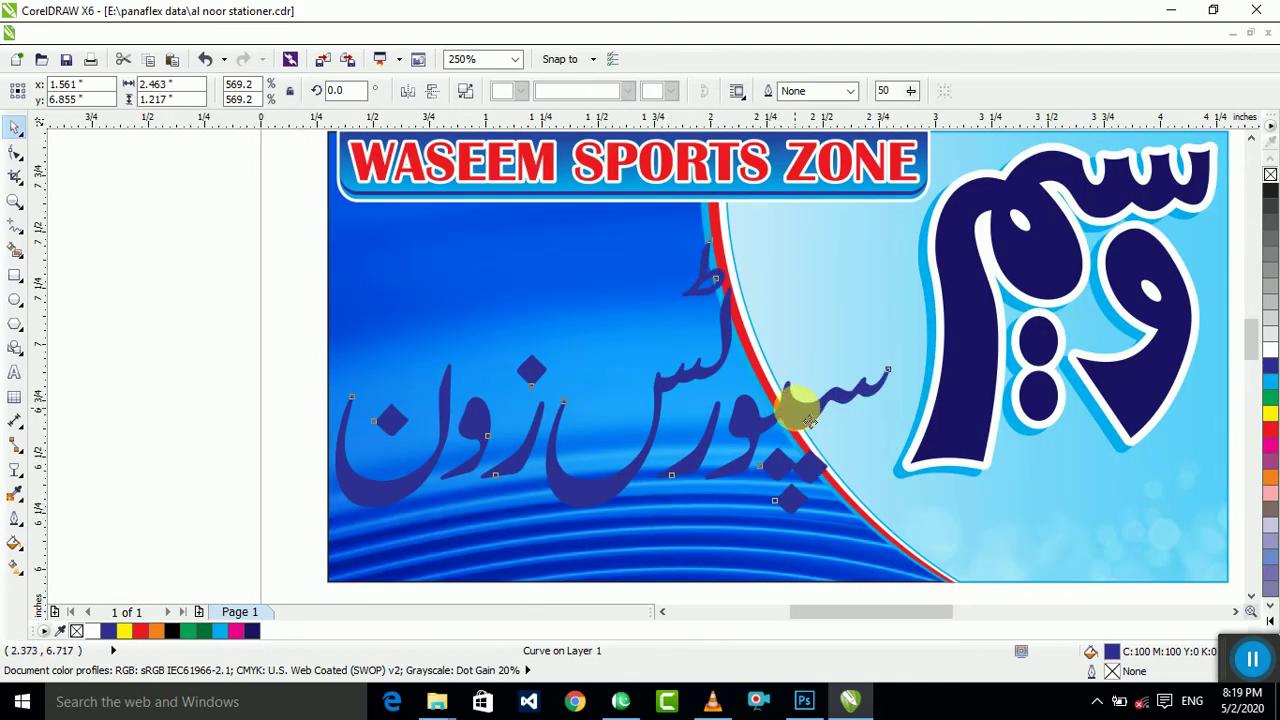
{"action": "left_click_drag", "start_coordinate": [808, 418], "coordinate": [823, 418]}
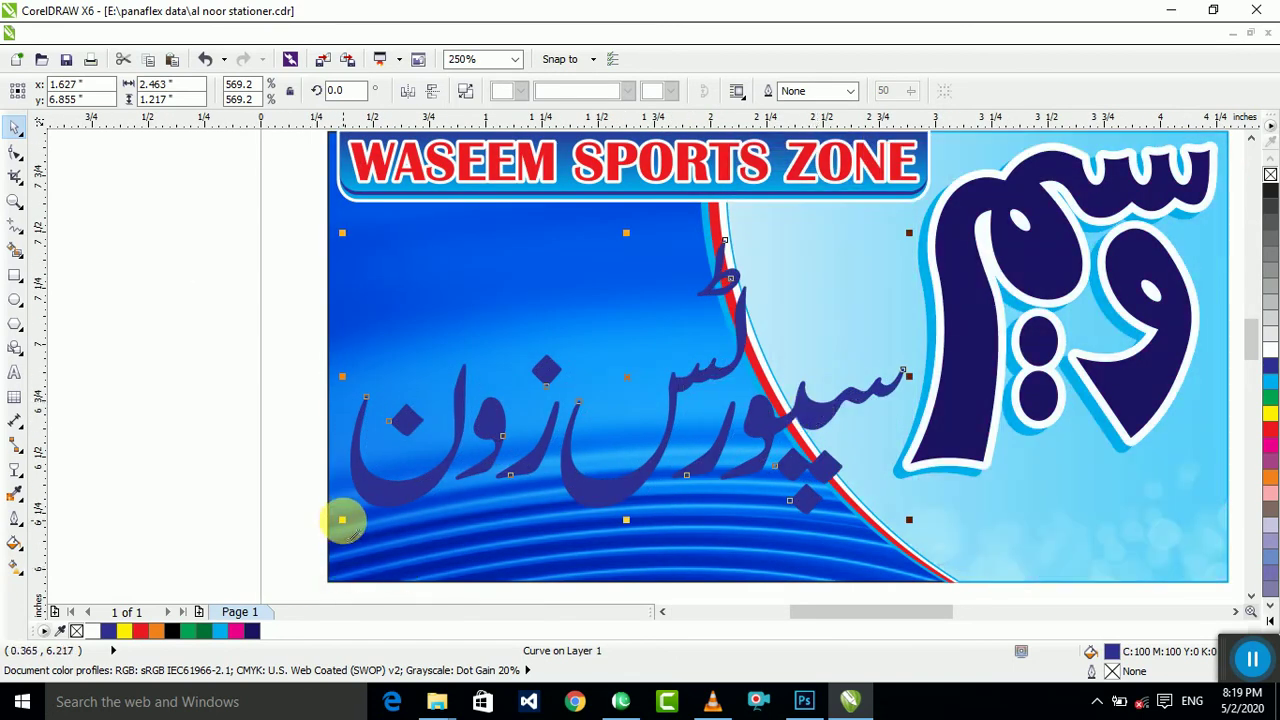
{"action": "left_click_drag", "start_coordinate": [342, 519], "coordinate": [336, 522]}
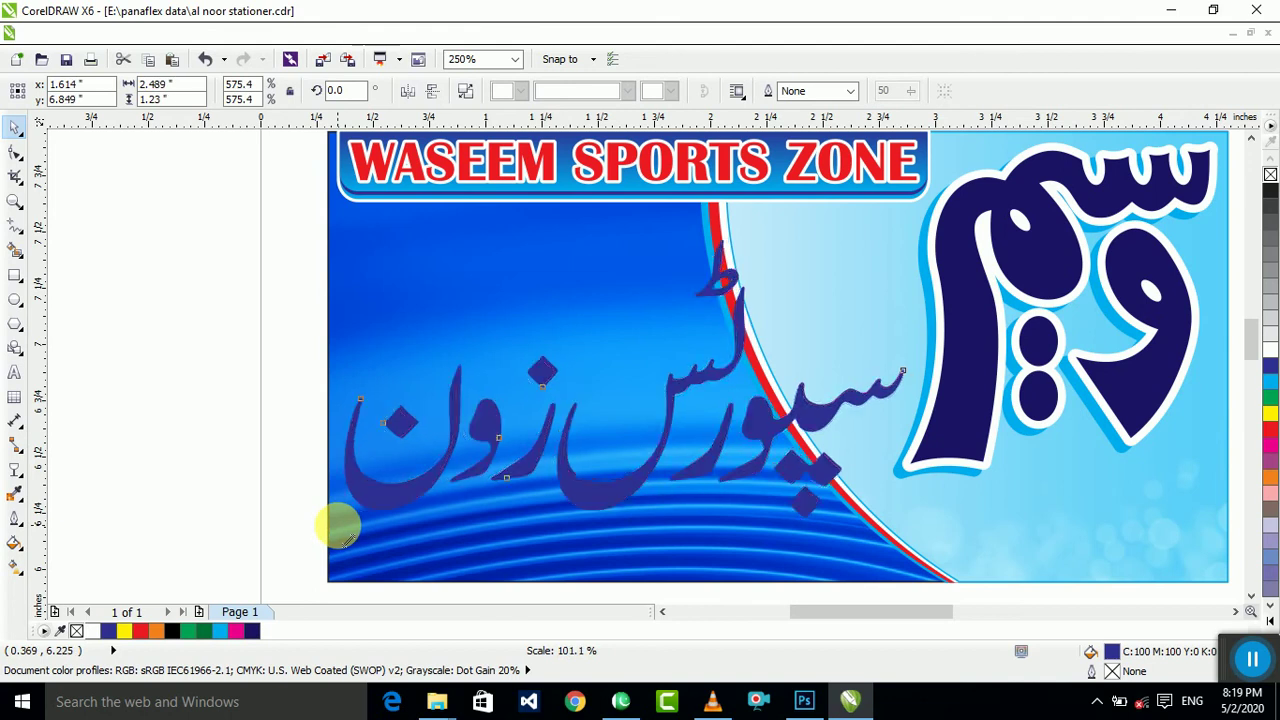
Step: Give the placed Urdu lettering a cyan fill and a cyan 7 pt outline with rounded corners, behind fill and scaling with the image
{"action": "left_click", "coordinate": [1271, 382]}
{"action": "right_click", "coordinate": [1271, 382]}
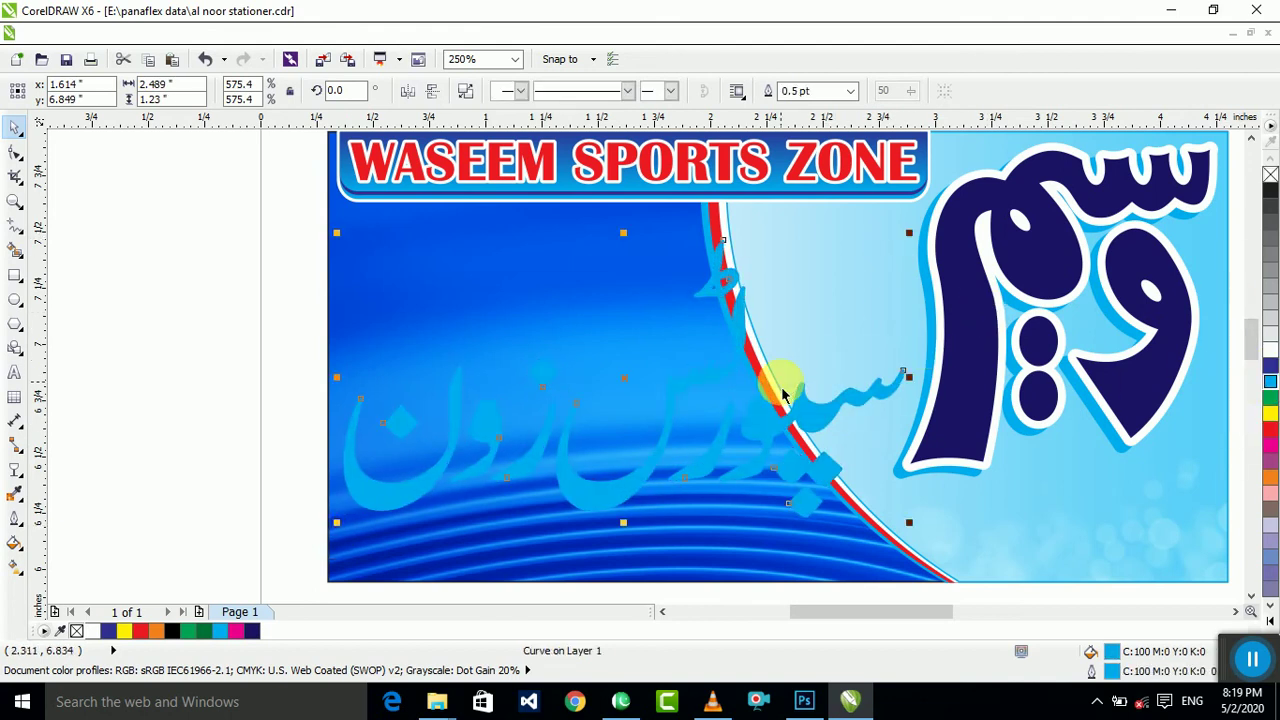
{"action": "key", "text": "F12"}
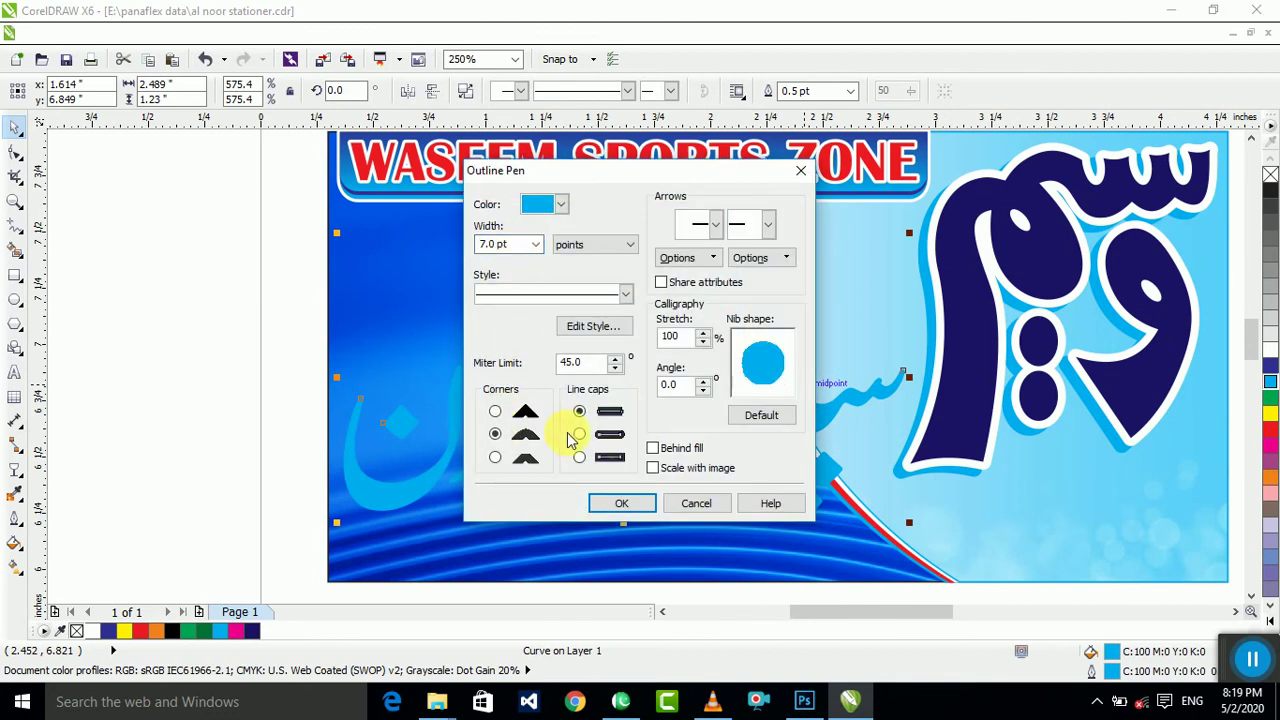
{"action": "left_click", "coordinate": [624, 504]}
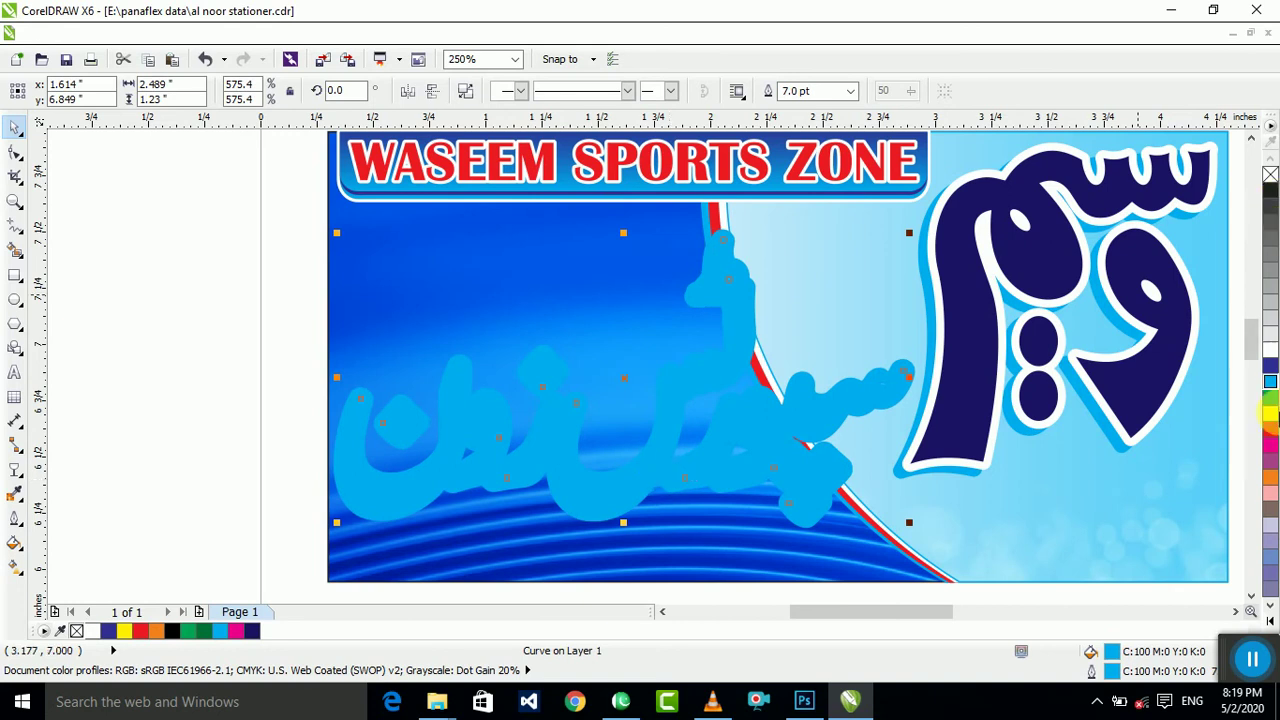
Step: Duplicate the cyan Urdu lettering in place and give the front copy a red fill and a white 4 pt outline
{"action": "left_click", "coordinate": [1270, 430]}
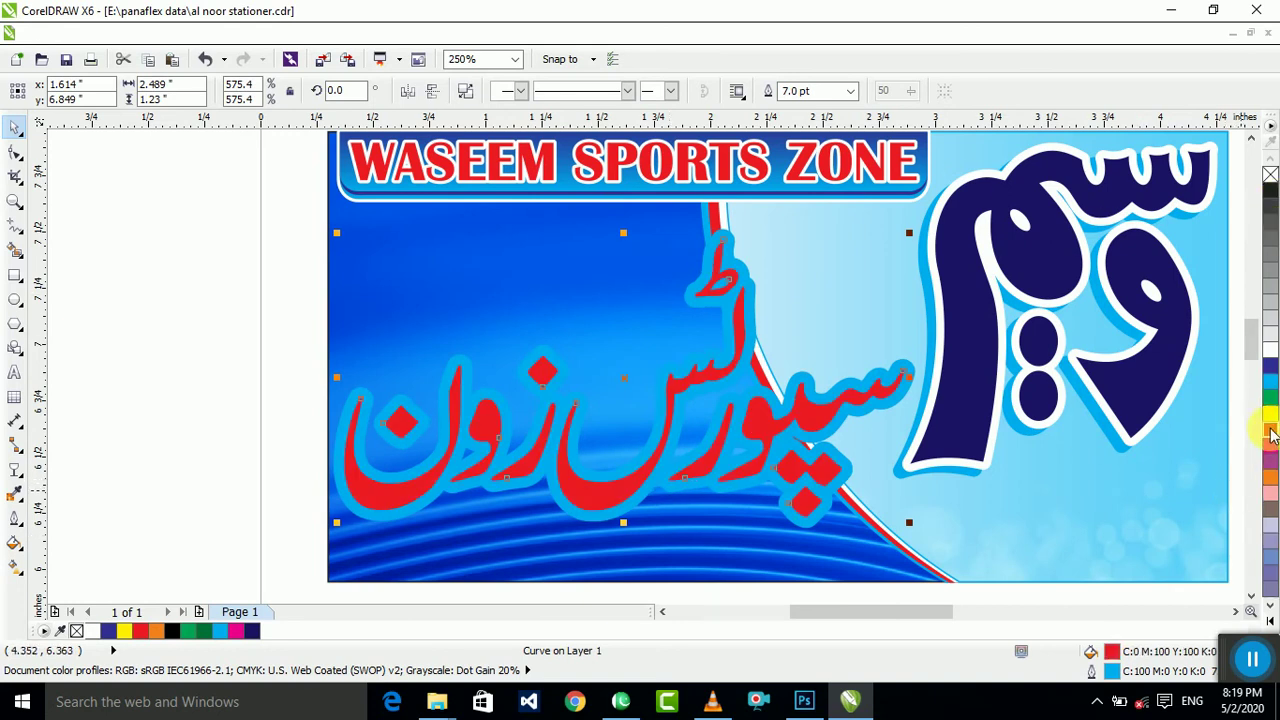
{"action": "right_click", "coordinate": [1268, 345]}
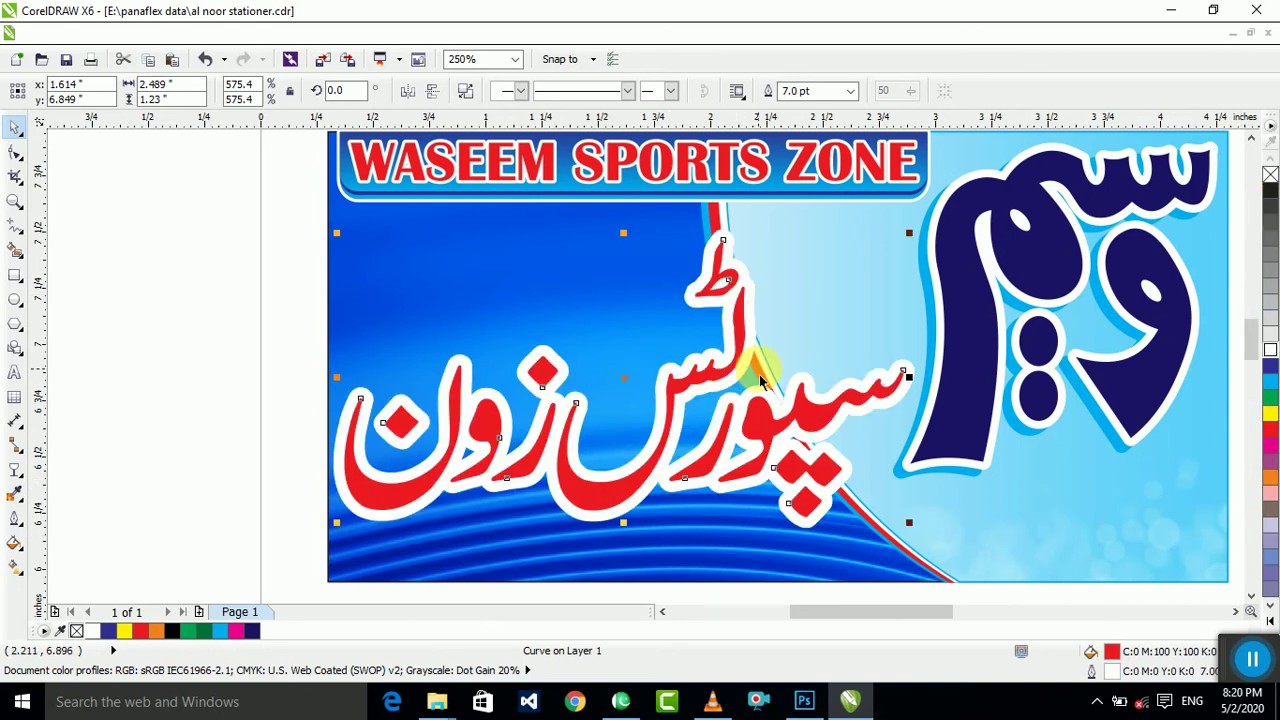
{"action": "key", "text": "F12"}
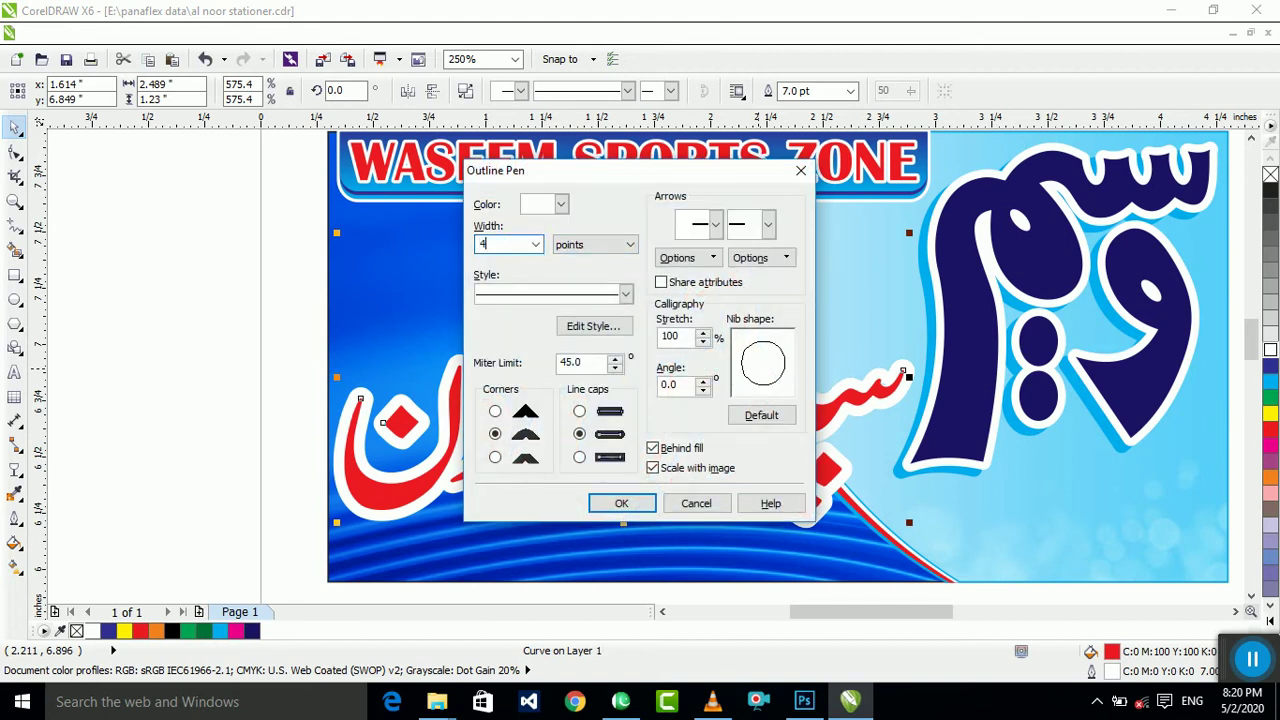
{"action": "type", "text": "4"}
{"action": "key", "text": "Return"}
{"action": "left_click", "coordinate": [251, 354]}
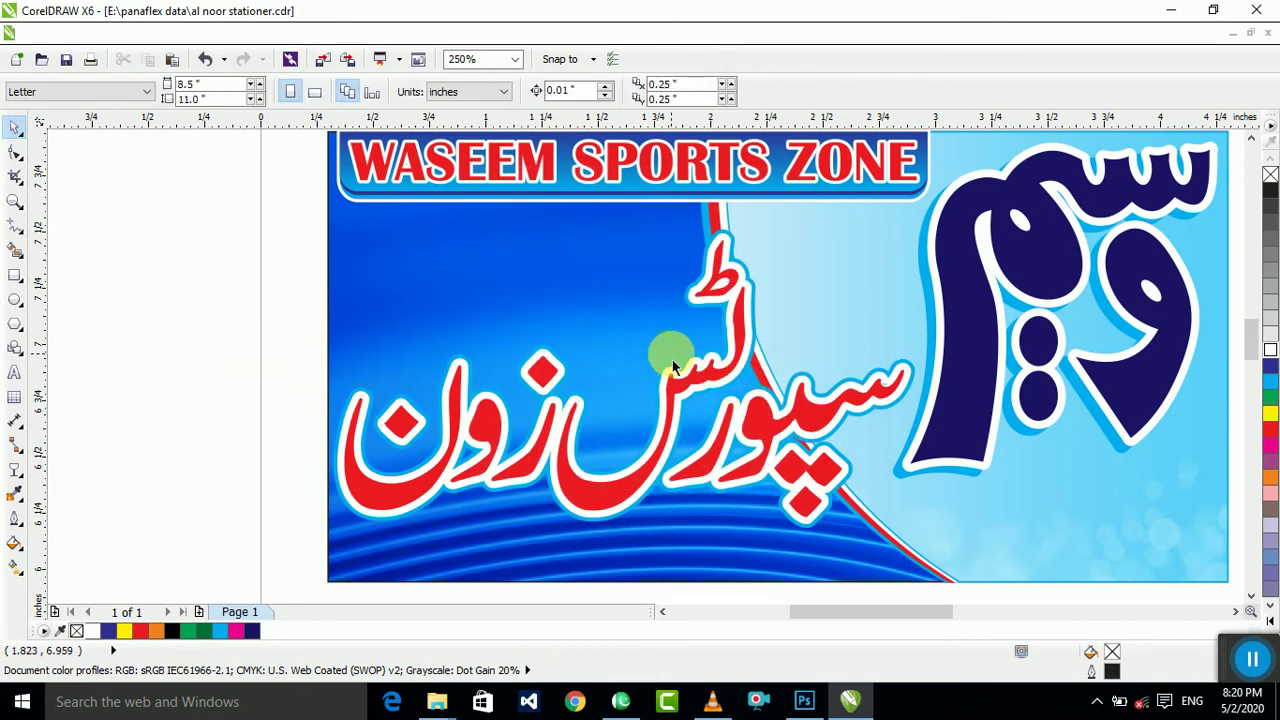
{"action": "scroll", "coordinate": [672, 367], "scroll_direction": "down", "scroll_amount": 3}
{"action": "scroll", "coordinate": [623, 271], "scroll_direction": "up", "scroll_amount": 6}
{"action": "scroll", "coordinate": [649, 334], "scroll_direction": "down", "scroll_amount": 2}
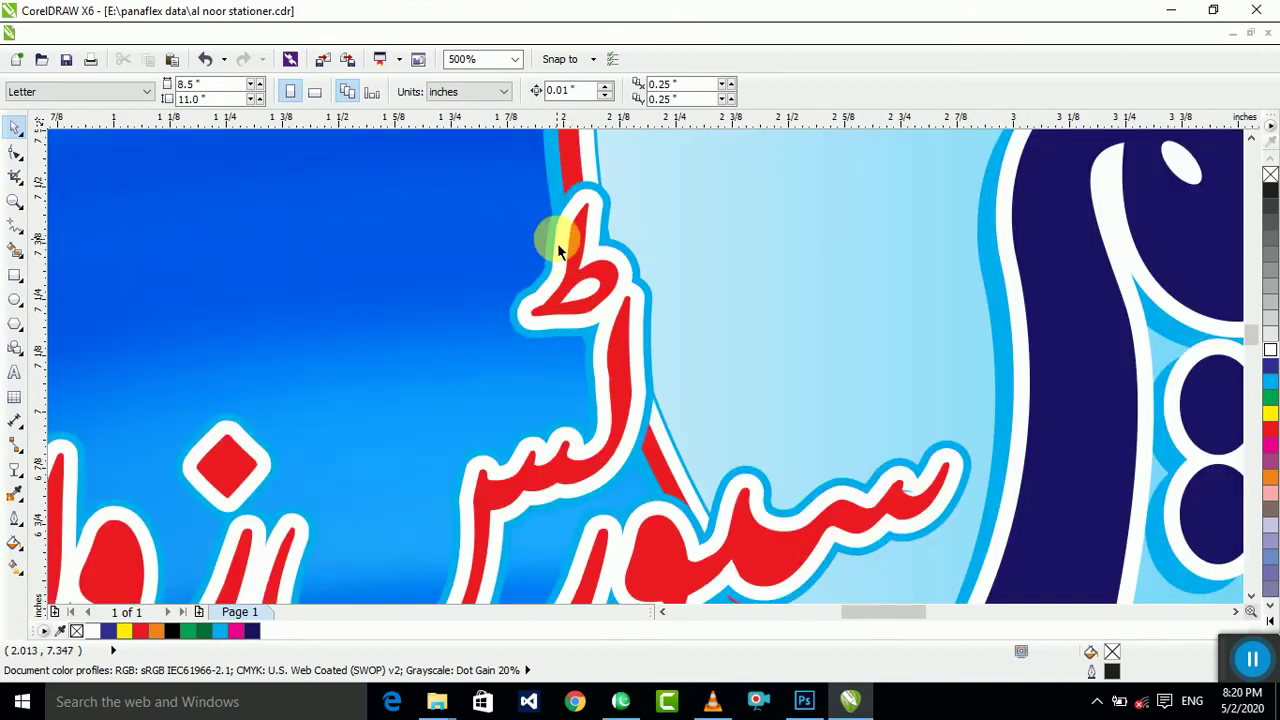
{"action": "scroll", "coordinate": [510, 287], "scroll_direction": "down", "scroll_amount": 3}
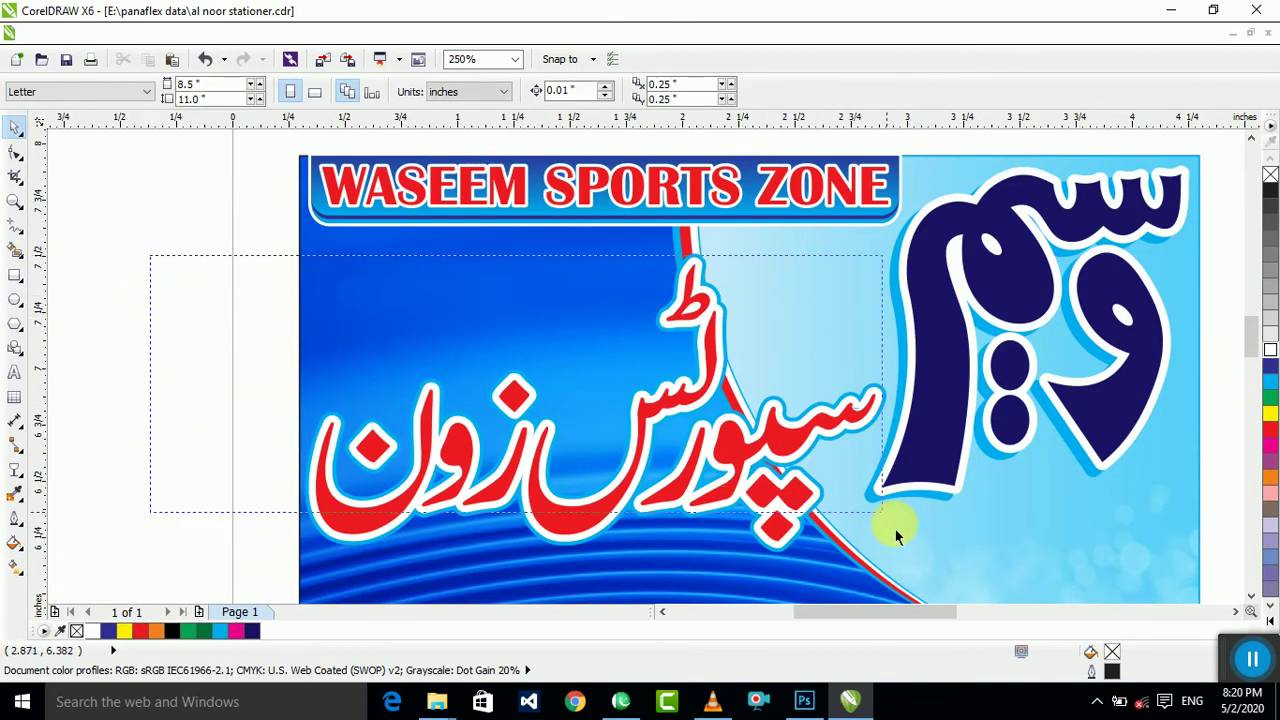
Step: Move both layers of the red Urdu lettering straight down toward the new banner's lower edge, centred at y 6.698 inches
{"action": "scroll", "coordinate": [930, 600], "scroll_direction": "down", "scroll_amount": 1}
{"action": "left_click_drag", "start_coordinate": [945, 617], "coordinate": [945, 615]}
{"action": "mouse_move", "coordinate": [193, 187]}
{"action": "left_mouse_down"}
{"action": "mouse_move", "coordinate": [902, 468]}
{"action": "mouse_move", "coordinate": [945, 503]}
{"action": "left_mouse_up"}
{"action": "left_click_drag", "start_coordinate": [153, 166], "coordinate": [951, 529]}
{"action": "scroll", "coordinate": [671, 408], "scroll_direction": "down", "scroll_amount": 2}
{"action": "scroll", "coordinate": [690, 424], "scroll_direction": "up", "scroll_amount": 2}
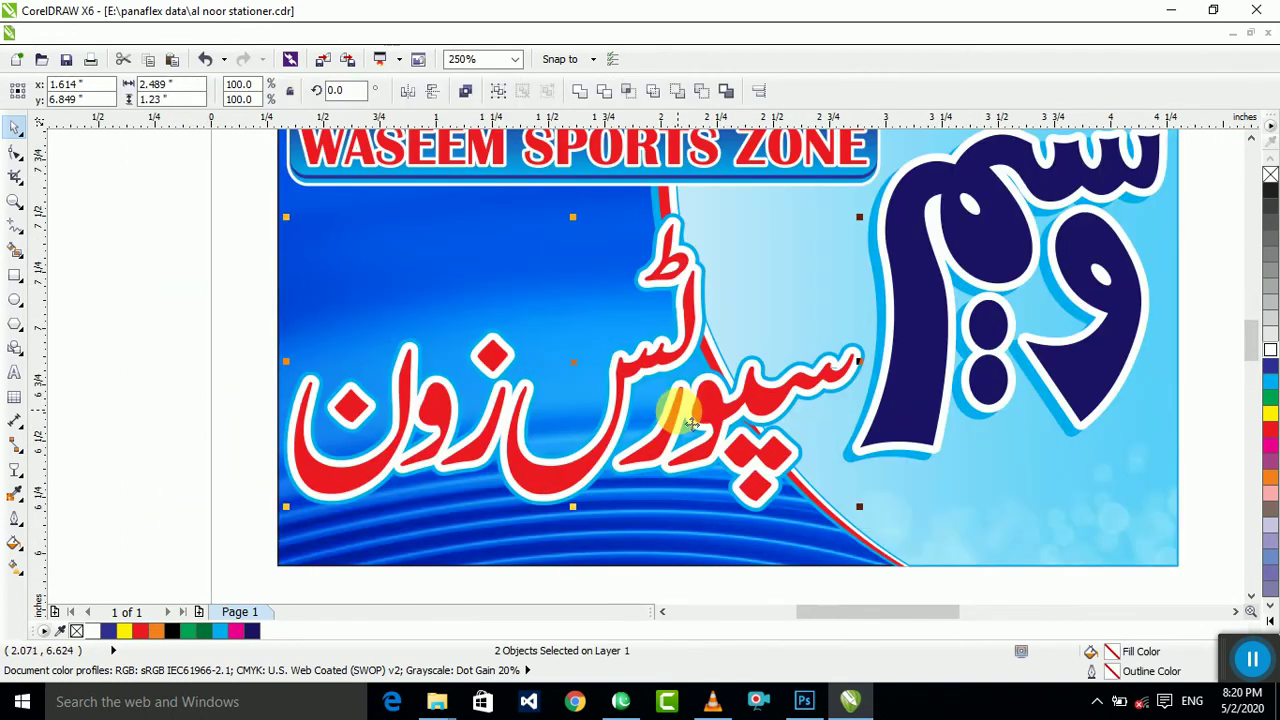
{"action": "left_click_drag", "start_coordinate": [690, 424], "coordinate": [745, 445]}
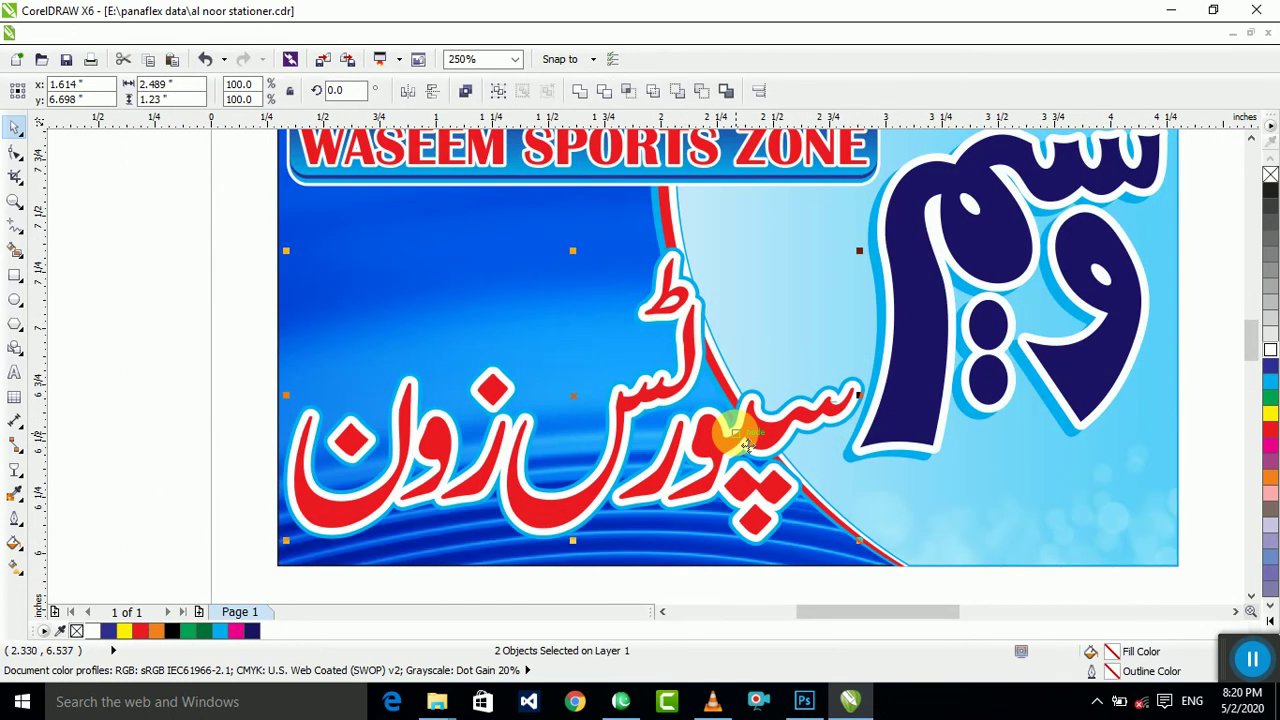
{"action": "scroll", "coordinate": [790, 420], "scroll_direction": "down", "scroll_amount": 2}
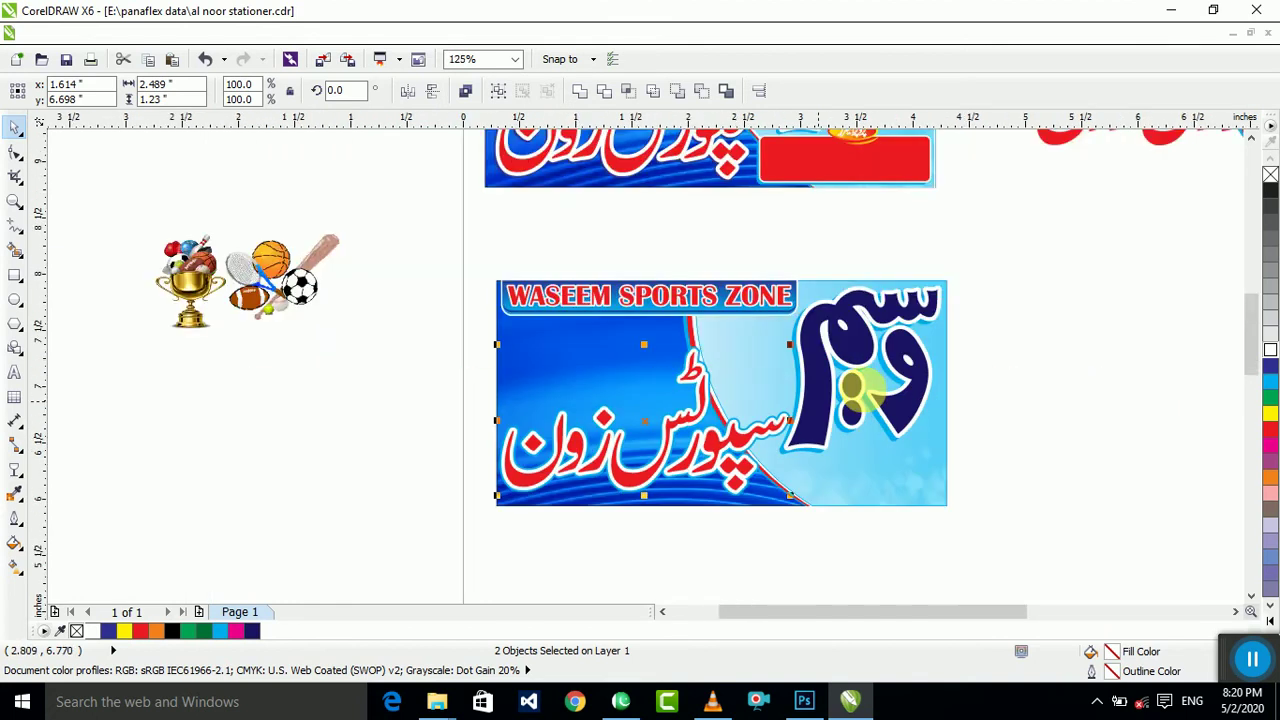
Step: Scale both layers of the dark blue Urdu name down slightly from the lower-left corner
{"action": "left_click_drag", "start_coordinate": [1008, 238], "coordinate": [776, 480]}
{"action": "scroll", "coordinate": [771, 485], "scroll_direction": "up", "scroll_amount": 2}
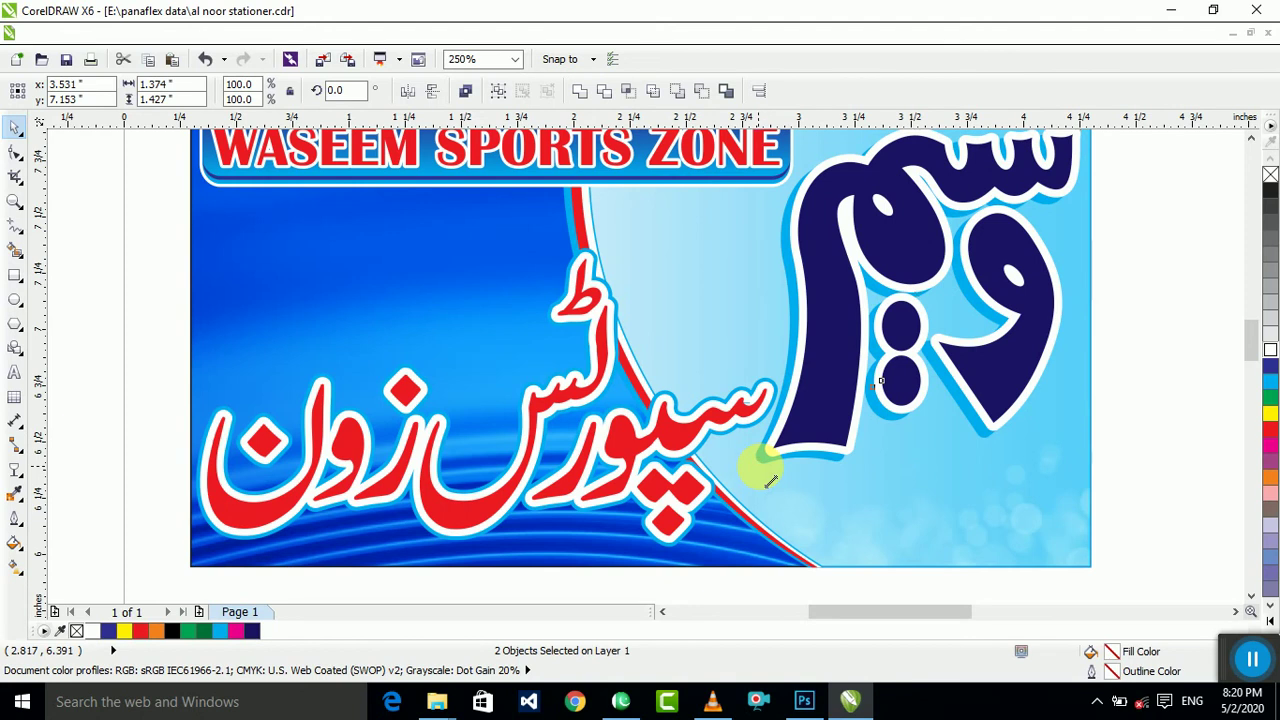
{"action": "scroll", "coordinate": [766, 463], "scroll_direction": "down", "scroll_amount": 2}
{"action": "left_click", "coordinate": [966, 380]}
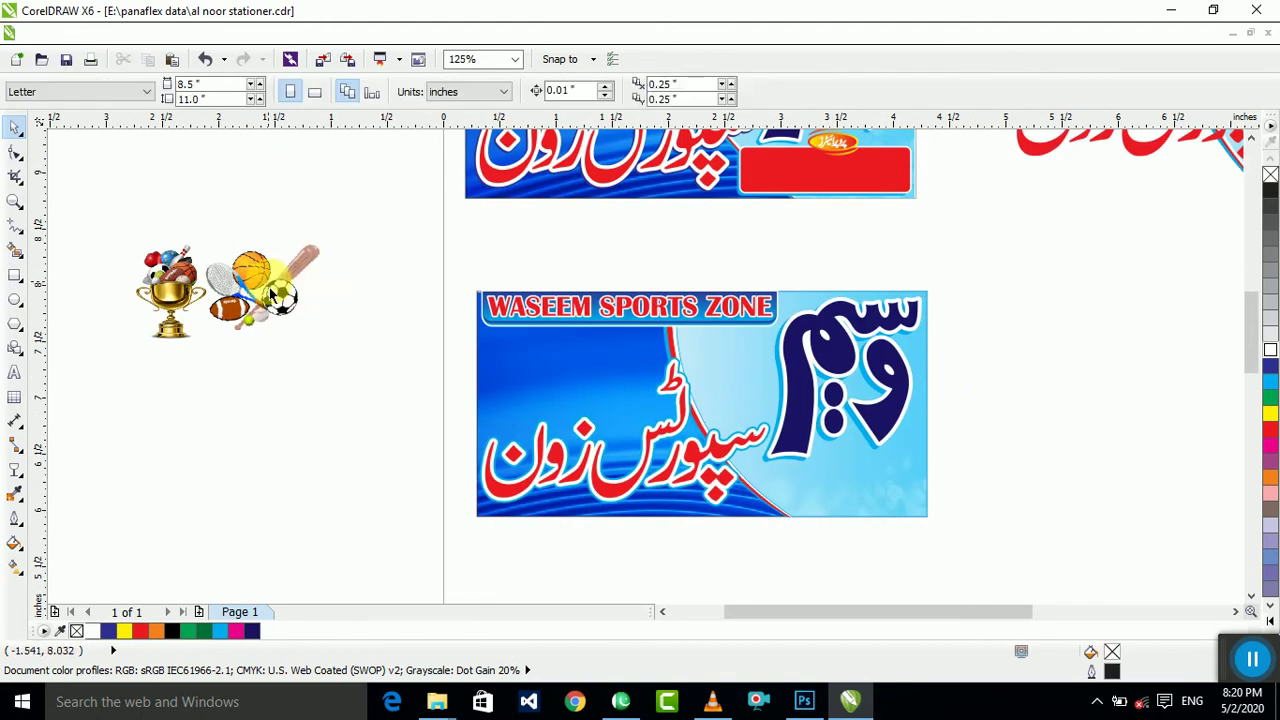
Step: Move all six pieces of the blue Urdu shield badge off the spare artwork and group them
{"action": "scroll", "coordinate": [348, 374], "scroll_direction": "down", "scroll_amount": 2}
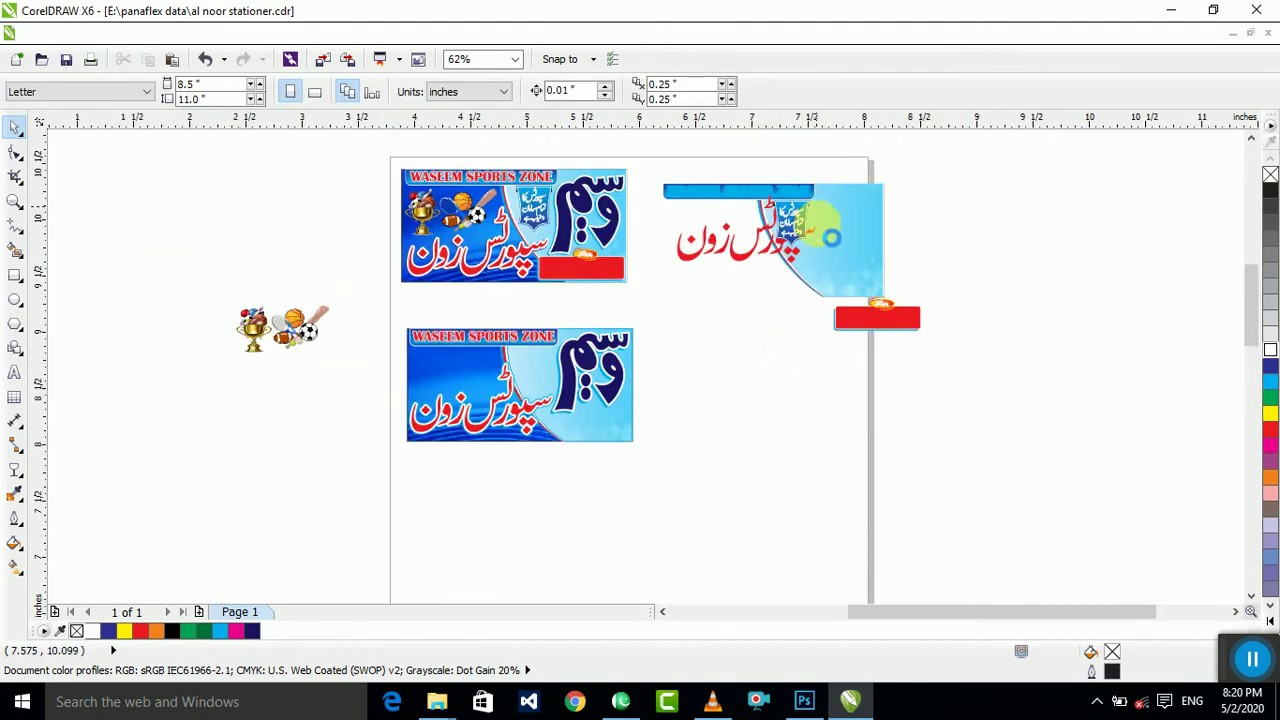
{"action": "scroll", "coordinate": [826, 232], "scroll_direction": "up", "scroll_amount": 4}
{"action": "scroll", "coordinate": [816, 268], "scroll_direction": "down", "scroll_amount": 2}
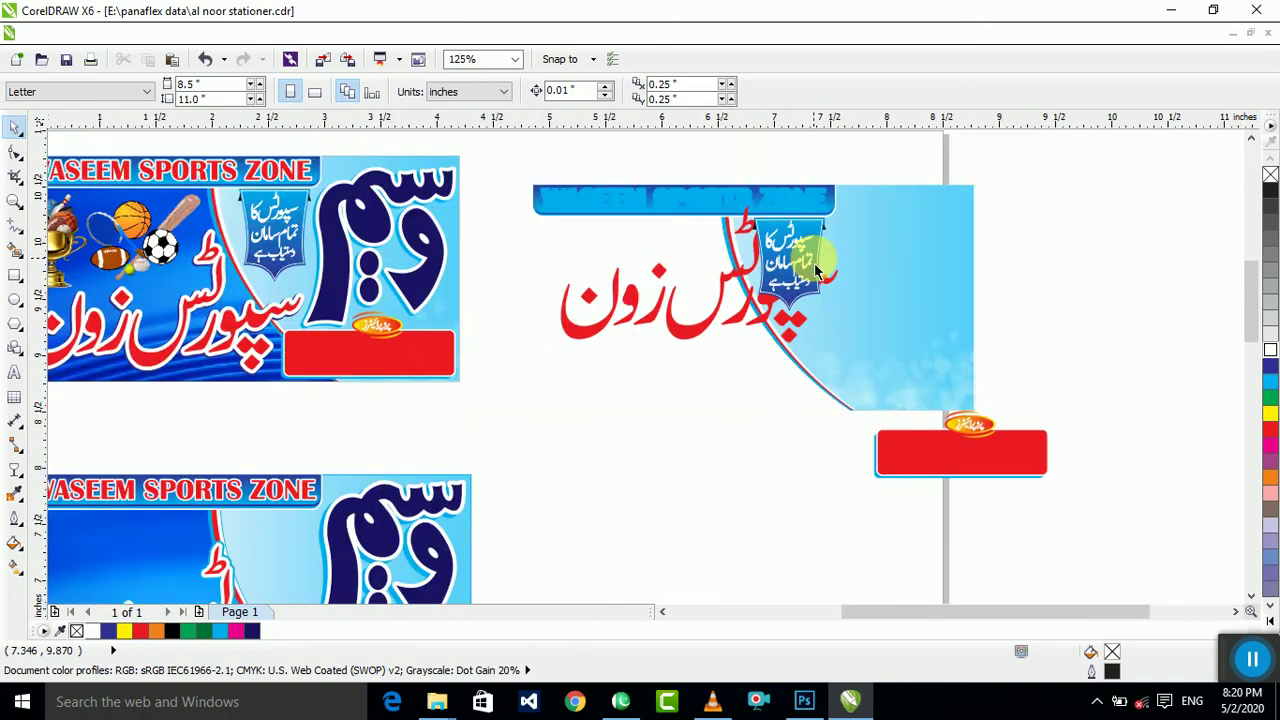
{"action": "left_click_drag", "start_coordinate": [863, 191], "coordinate": [749, 329]}
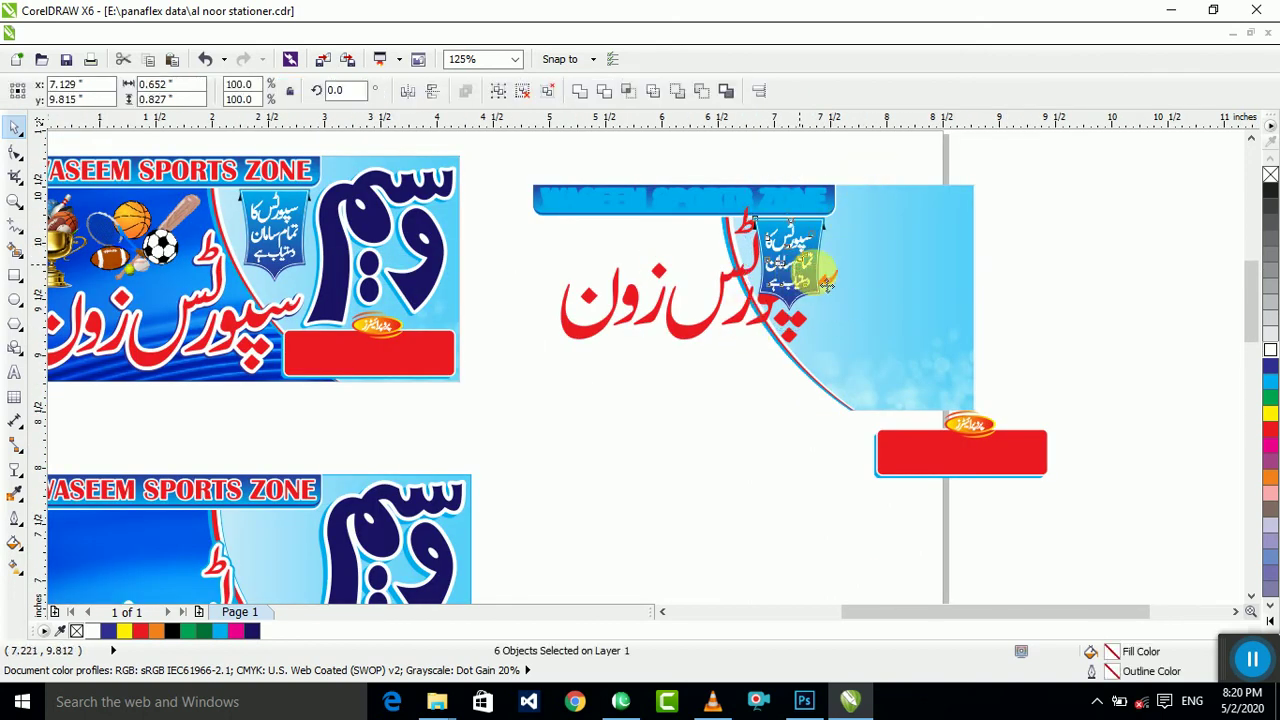
{"action": "left_click_drag", "start_coordinate": [826, 285], "coordinate": [655, 432]}
{"action": "key", "text": "ctrl+g"}
{"action": "scroll", "coordinate": [600, 460], "scroll_direction": "down", "scroll_amount": 2}
{"action": "scroll", "coordinate": [672, 488], "scroll_direction": "up", "scroll_amount": 2}
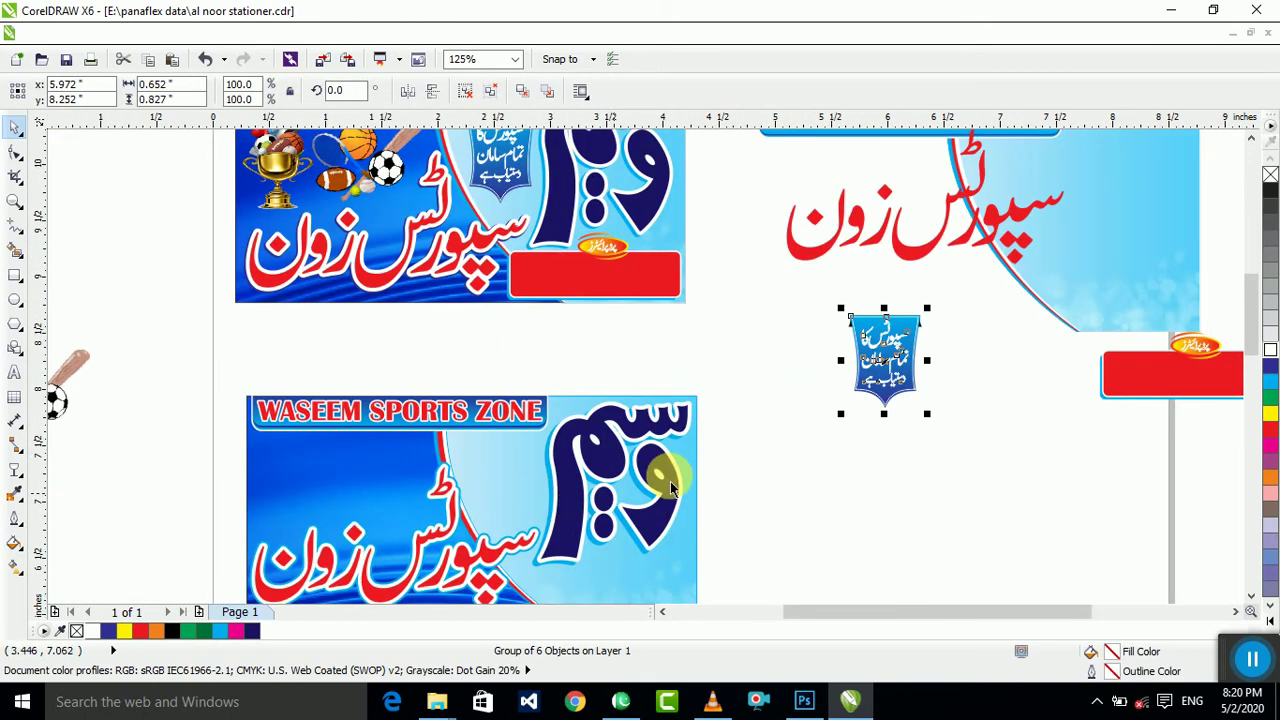
Step: Place the grouped shield badge on the new banner, below the title strip and beside the dark blue Urdu name
{"action": "left_click_drag", "start_coordinate": [885, 360], "coordinate": [487, 482]}
{"action": "scroll", "coordinate": [486, 490], "scroll_direction": "up", "scroll_amount": 4}
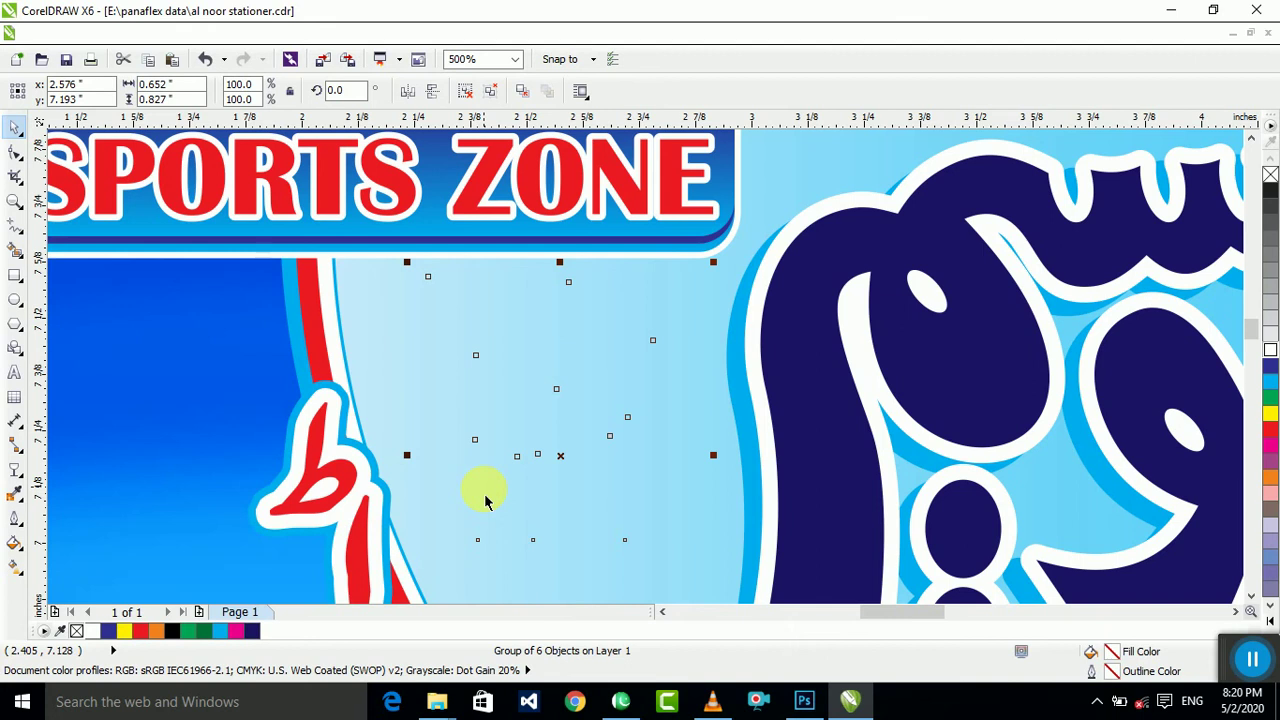
{"action": "scroll", "coordinate": [483, 483], "scroll_direction": "down", "scroll_amount": 4}
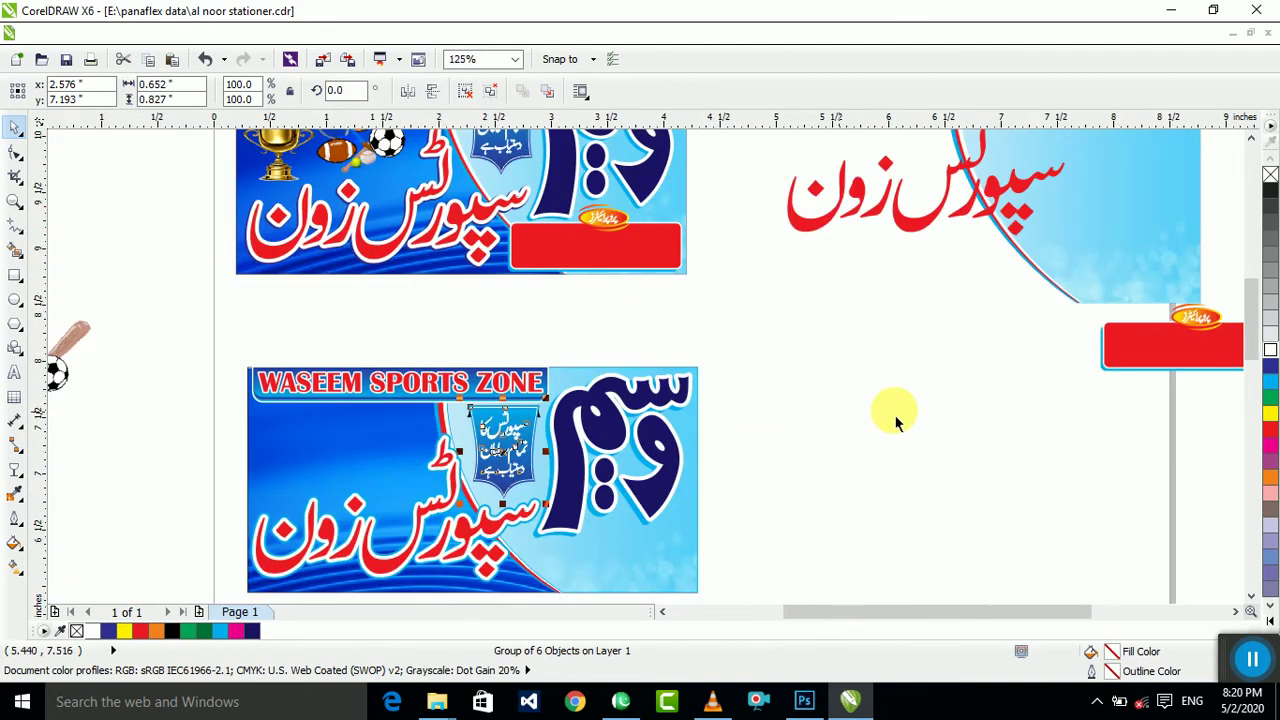
{"action": "left_click", "coordinate": [885, 418]}
Step: Place the trophy and sports equipment pictures in the new banner's upper-left area and shrink them to about 1.739 by 0.919 inches
{"action": "scroll", "coordinate": [625, 360], "scroll_direction": "down", "scroll_amount": 2}
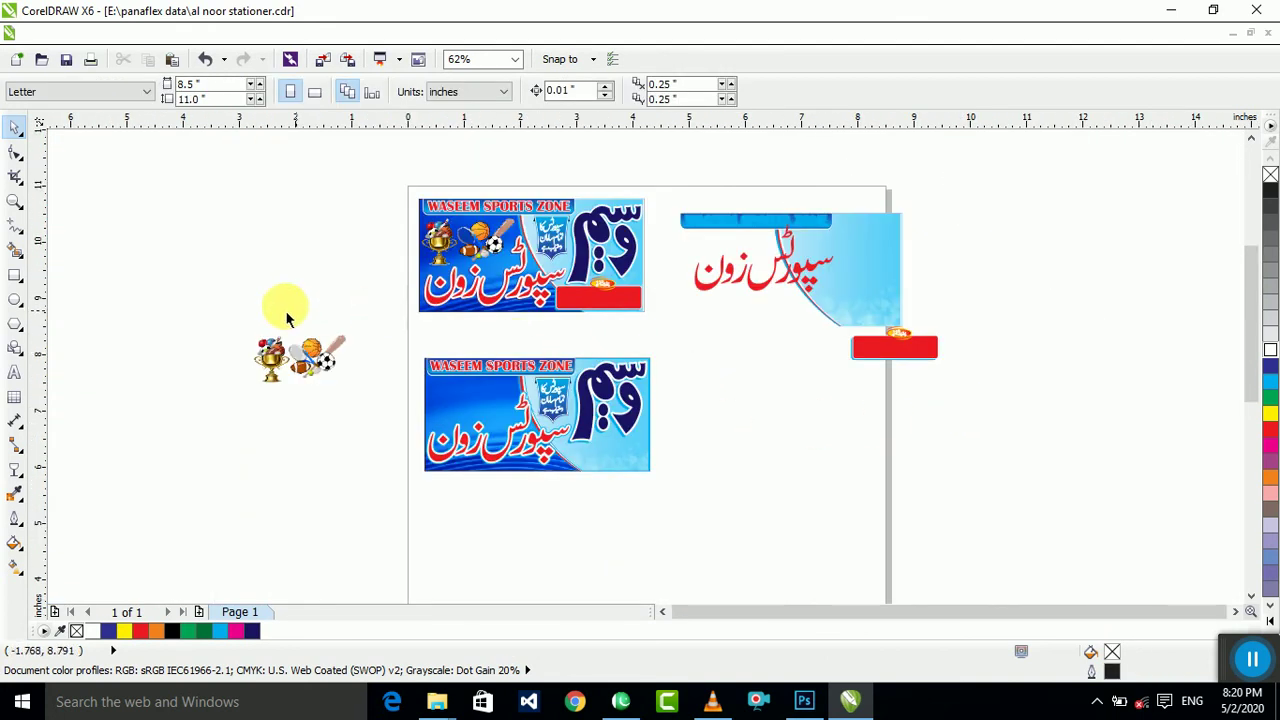
{"action": "left_click_drag", "start_coordinate": [390, 433], "coordinate": [390, 433]}
{"action": "scroll", "coordinate": [292, 342], "scroll_direction": "up", "scroll_amount": 2}
{"action": "scroll", "coordinate": [314, 343], "scroll_direction": "down", "scroll_amount": 2}
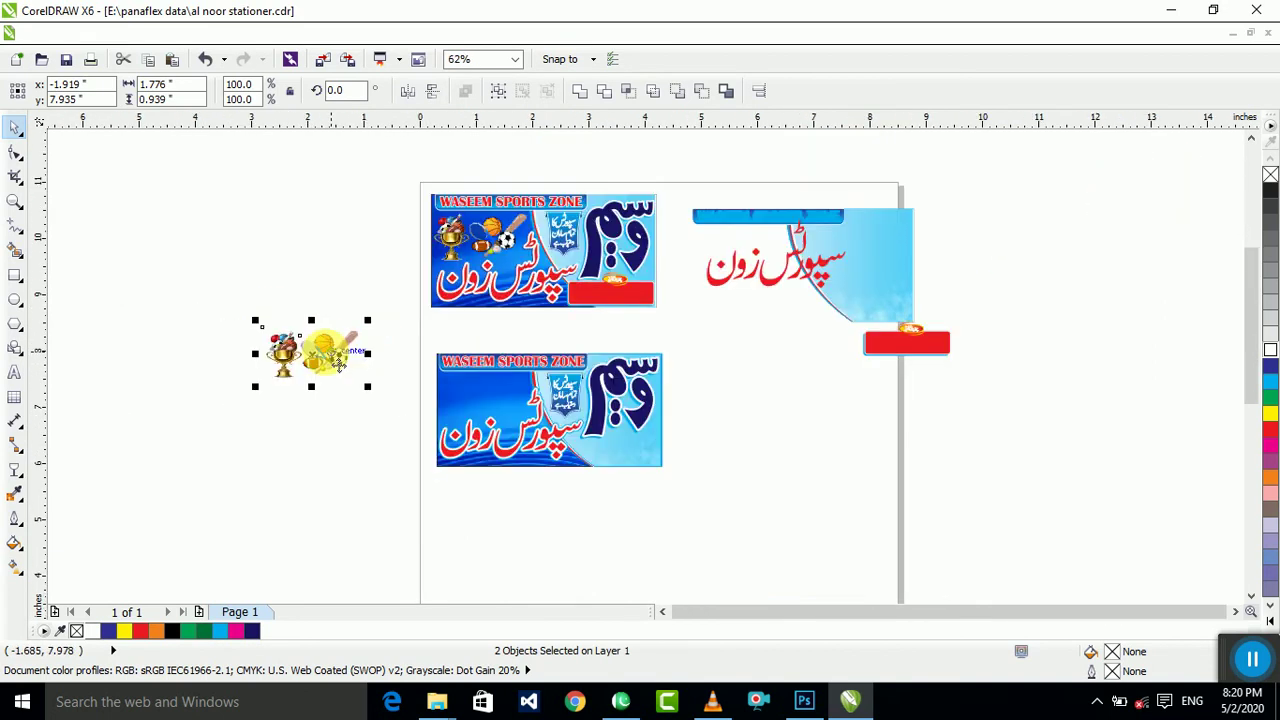
{"action": "scroll", "coordinate": [330, 355], "scroll_direction": "up", "scroll_amount": 1}
{"action": "left_click_drag", "start_coordinate": [325, 350], "coordinate": [673, 441]}
{"action": "scroll", "coordinate": [683, 435], "scroll_direction": "up", "scroll_amount": 1}
{"action": "mouse_move", "coordinate": [694, 454]}
{"action": "left_mouse_down"}
{"action": "mouse_move", "coordinate": [683, 449]}
{"action": "mouse_move", "coordinate": [706, 475]}
{"action": "left_mouse_up"}
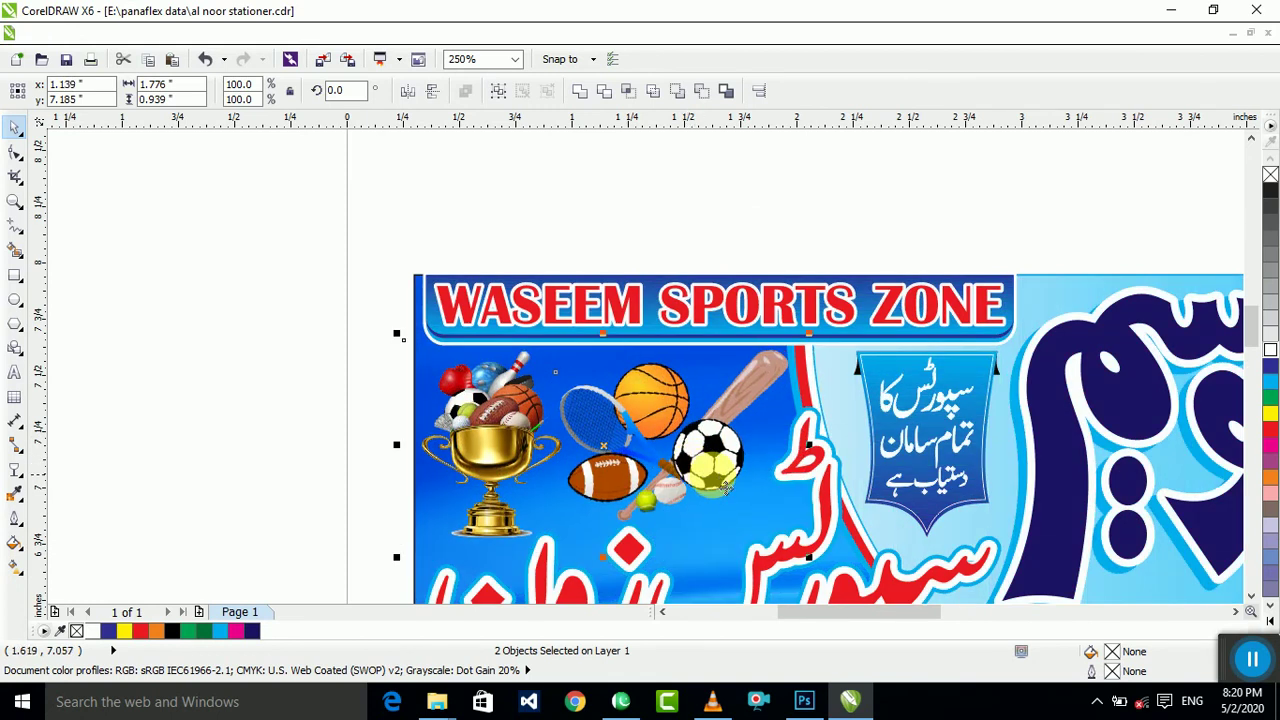
{"action": "left_click_drag", "start_coordinate": [808, 333], "coordinate": [800, 338]}
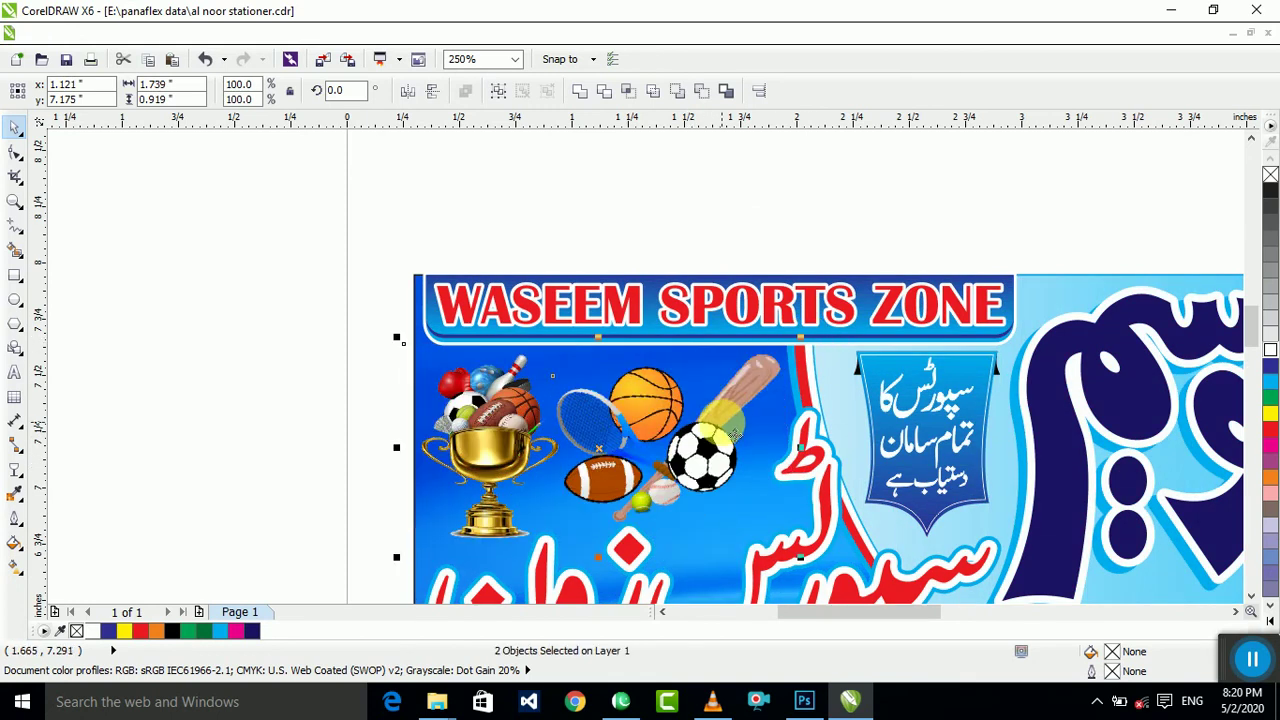
Step: PowerClip the trophy and sports equipment pictures inside the new banner's rectangle
{"action": "right_click", "coordinate": [730, 430]}
{"action": "left_click", "coordinate": [822, 13]}
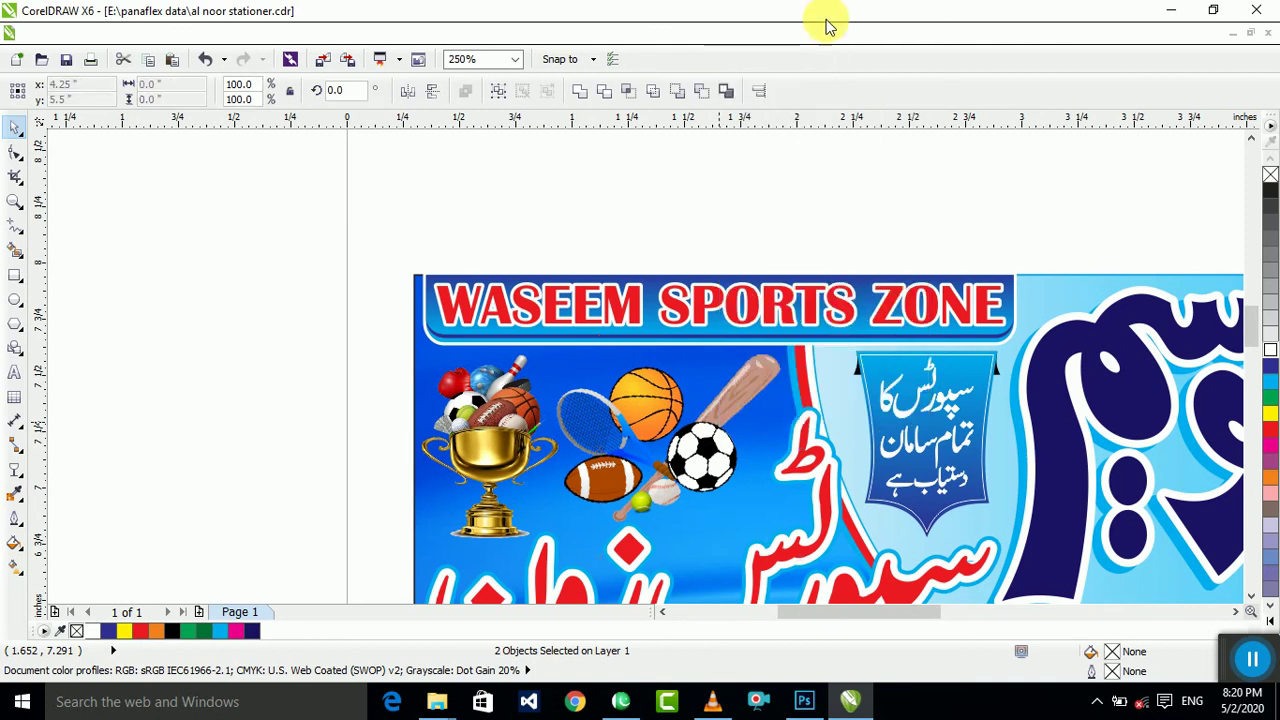
{"action": "left_click", "coordinate": [700, 582]}
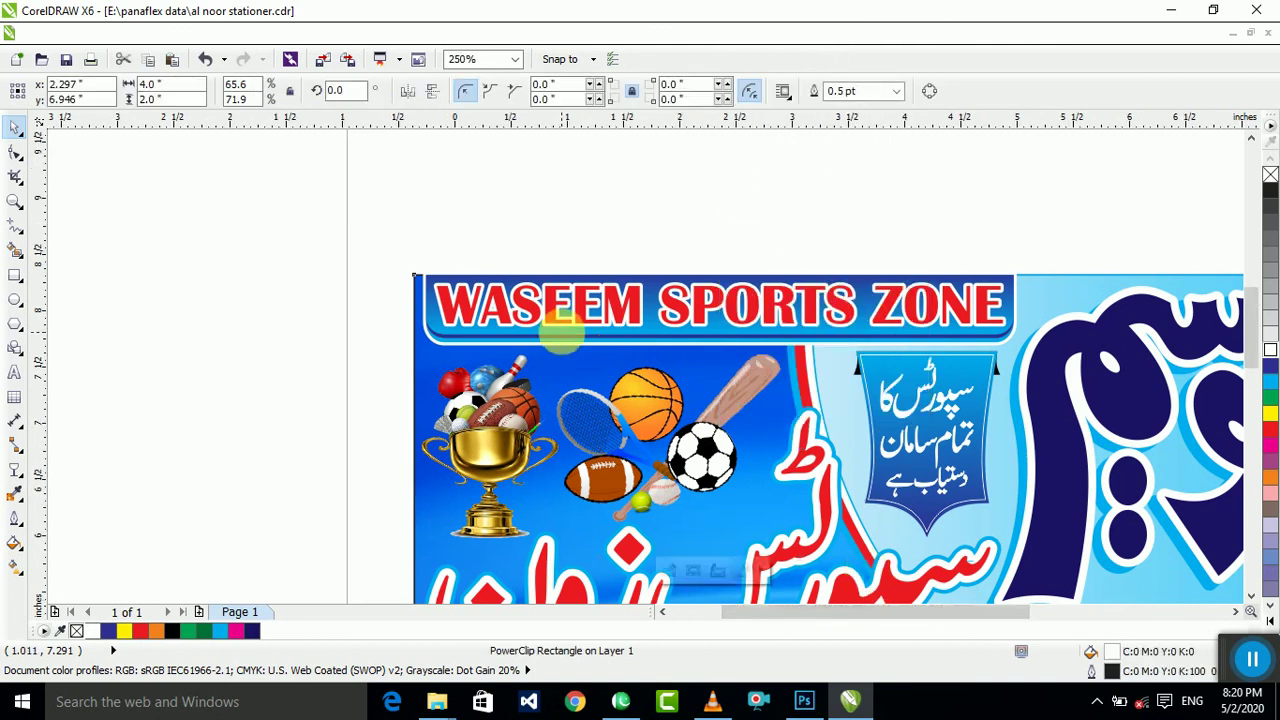
{"action": "scroll", "coordinate": [558, 355], "scroll_direction": "down", "scroll_amount": 1}
{"action": "left_click_drag", "start_coordinate": [421, 314], "coordinate": [1000, 586]}
{"action": "scroll", "coordinate": [614, 331], "scroll_direction": "down", "scroll_amount": 1}
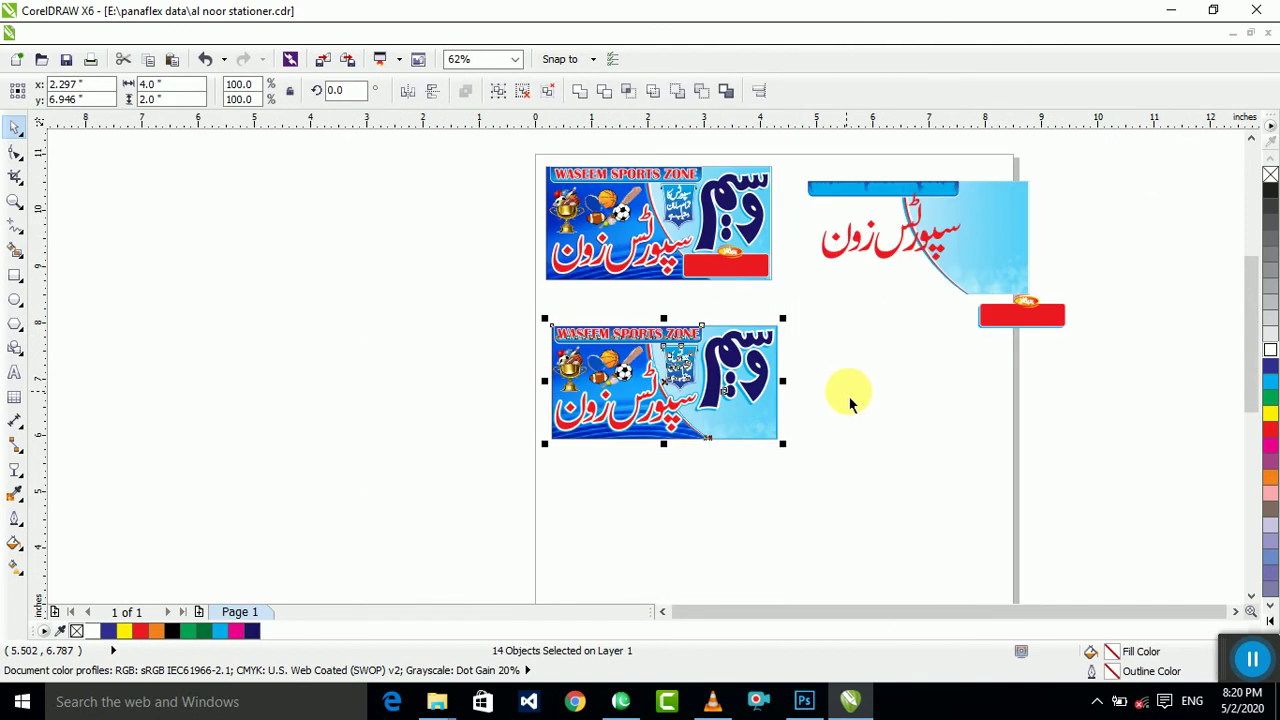
{"action": "left_click", "coordinate": [951, 327]}
Step: Group the spare red plate with its orange Urdu oval label and place the group over the new banner's lower-right corner
{"action": "scroll", "coordinate": [951, 327], "scroll_direction": "up", "scroll_amount": 1}
{"action": "left_click_drag", "start_coordinate": [1190, 258], "coordinate": [860, 455]}
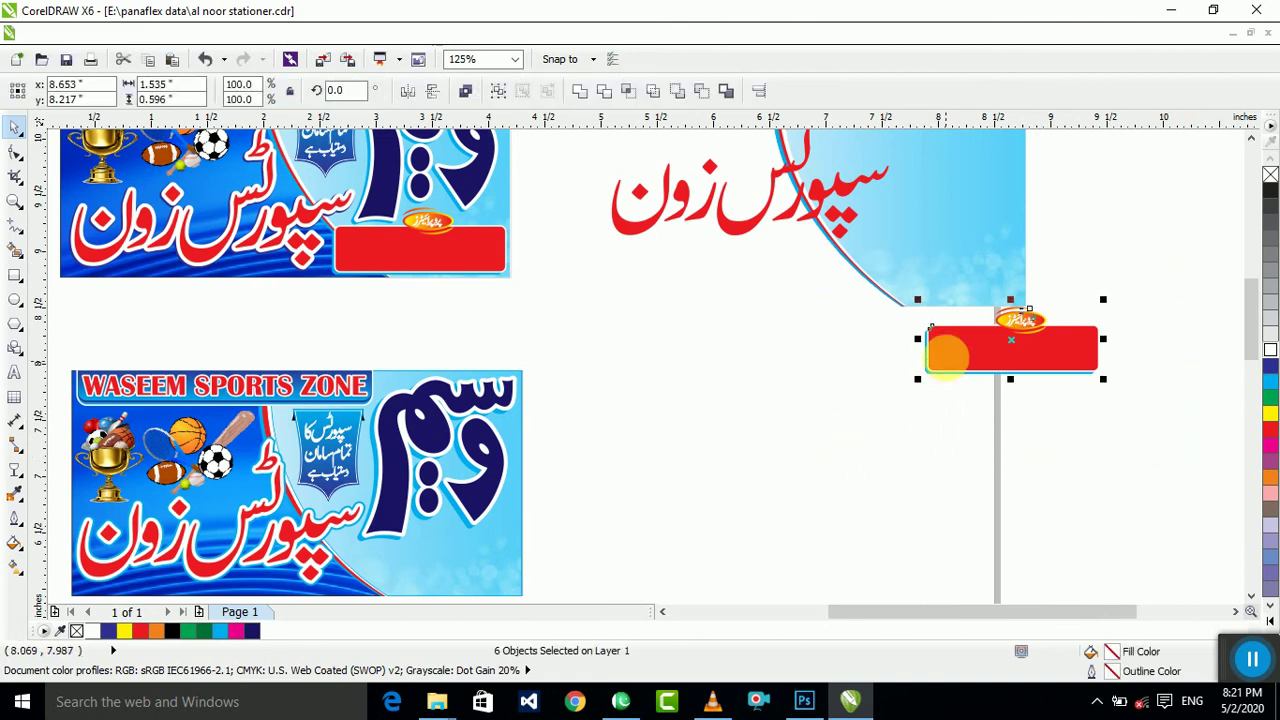
{"action": "key", "text": "ctrl+g"}
{"action": "scroll", "coordinate": [975, 323], "scroll_direction": "down", "scroll_amount": 1}
{"action": "left_click_drag", "start_coordinate": [977, 323], "coordinate": [684, 442]}
{"action": "scroll", "coordinate": [690, 446], "scroll_direction": "up", "scroll_amount": 3}
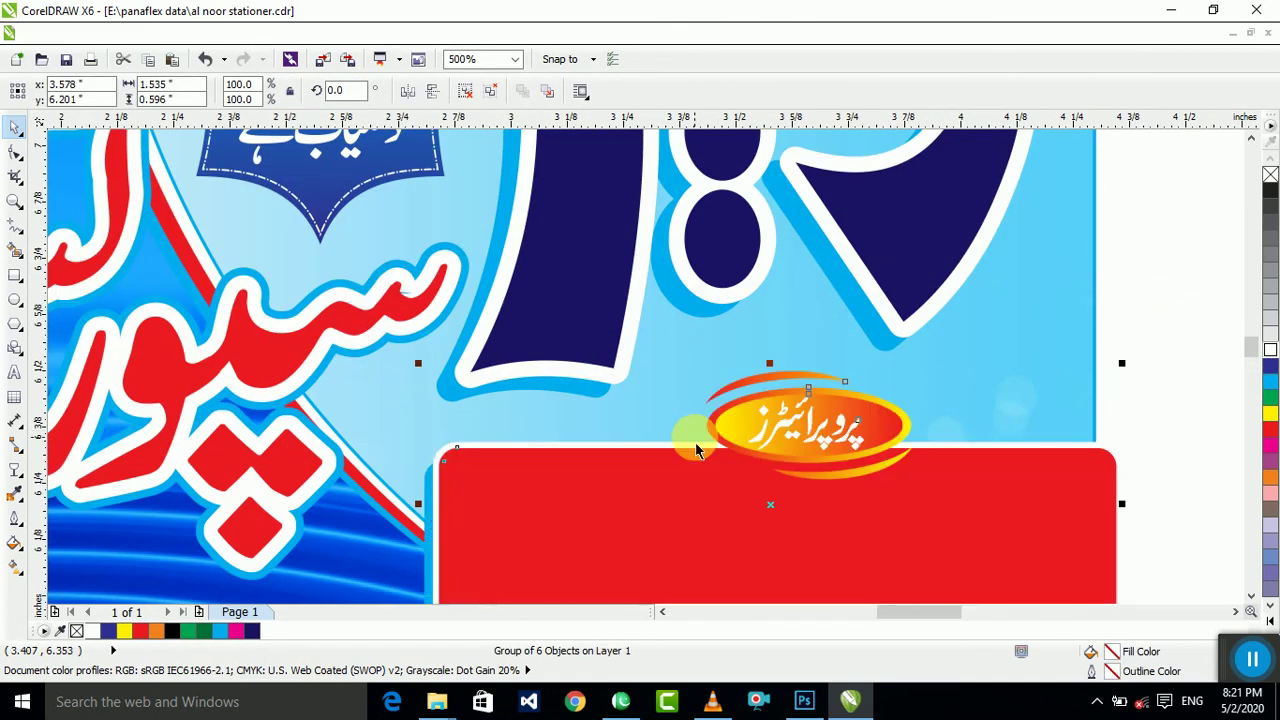
{"action": "scroll", "coordinate": [695, 440], "scroll_direction": "down", "scroll_amount": 1}
{"action": "scroll", "coordinate": [868, 492], "scroll_direction": "up", "scroll_amount": 1}
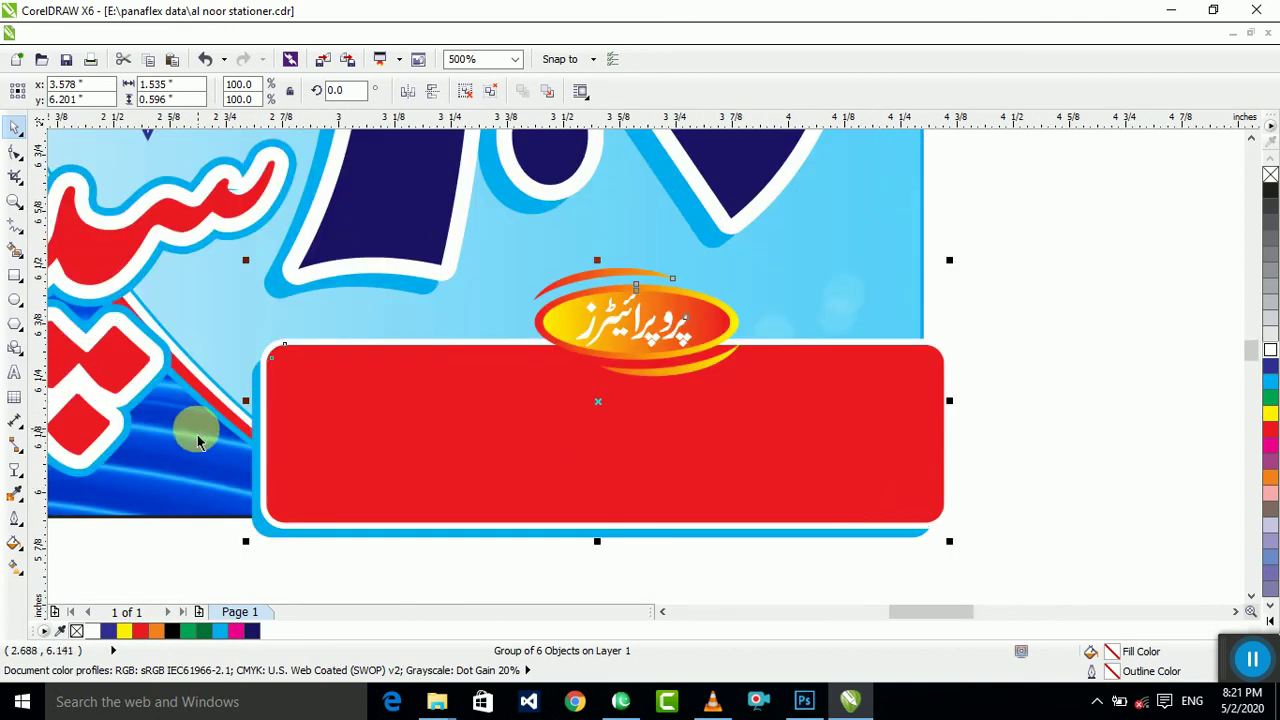
Step: Draw a trial rectangle about 1.496 by 0.429 inches below the banner, round its corners to 0.05 inch, and delete it
{"action": "left_click", "coordinate": [13, 273]}
{"action": "scroll", "coordinate": [568, 480], "scroll_direction": "down", "scroll_amount": 1}
{"action": "mouse_move", "coordinate": [568, 480]}
{"action": "left_mouse_down"}
{"action": "mouse_move", "coordinate": [909, 580]}
{"action": "mouse_move", "coordinate": [894, 576]}
{"action": "left_mouse_up"}
{"action": "key", "text": "F10"}
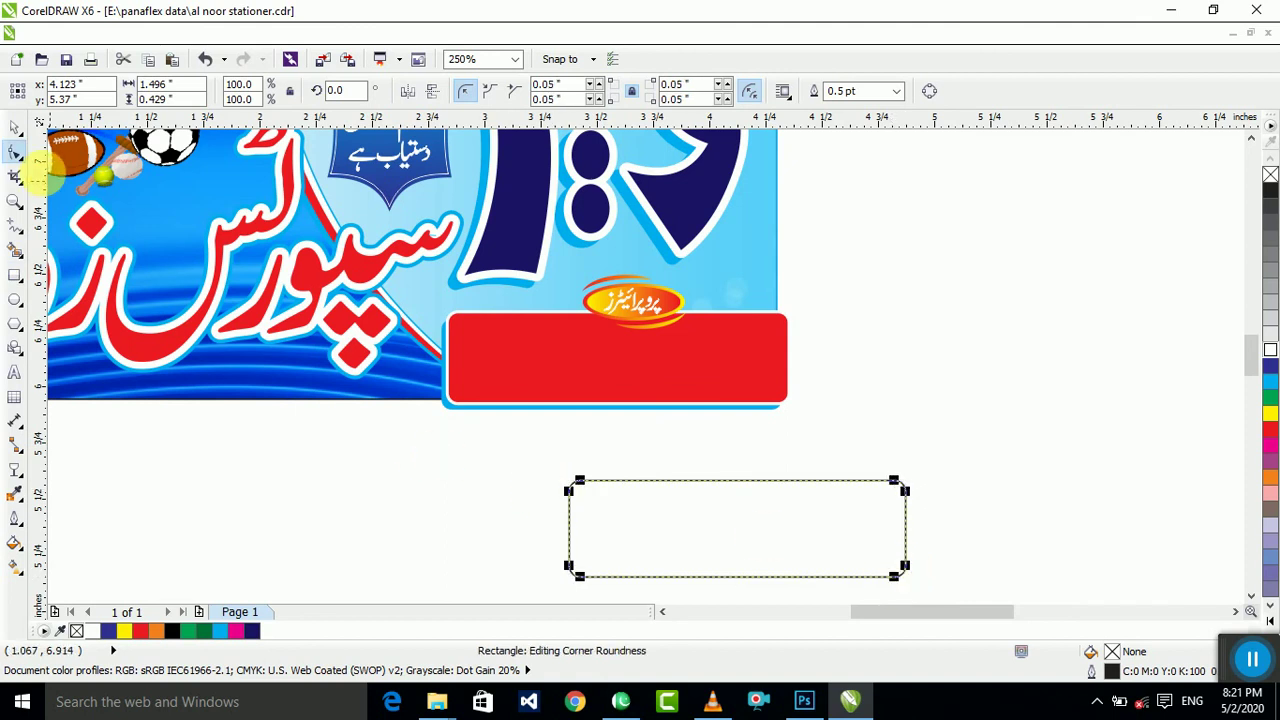
{"action": "left_click", "coordinate": [13, 129]}
{"action": "left_click_drag", "start_coordinate": [931, 434], "coordinate": [728, 571]}
{"action": "left_click", "coordinate": [728, 547]}
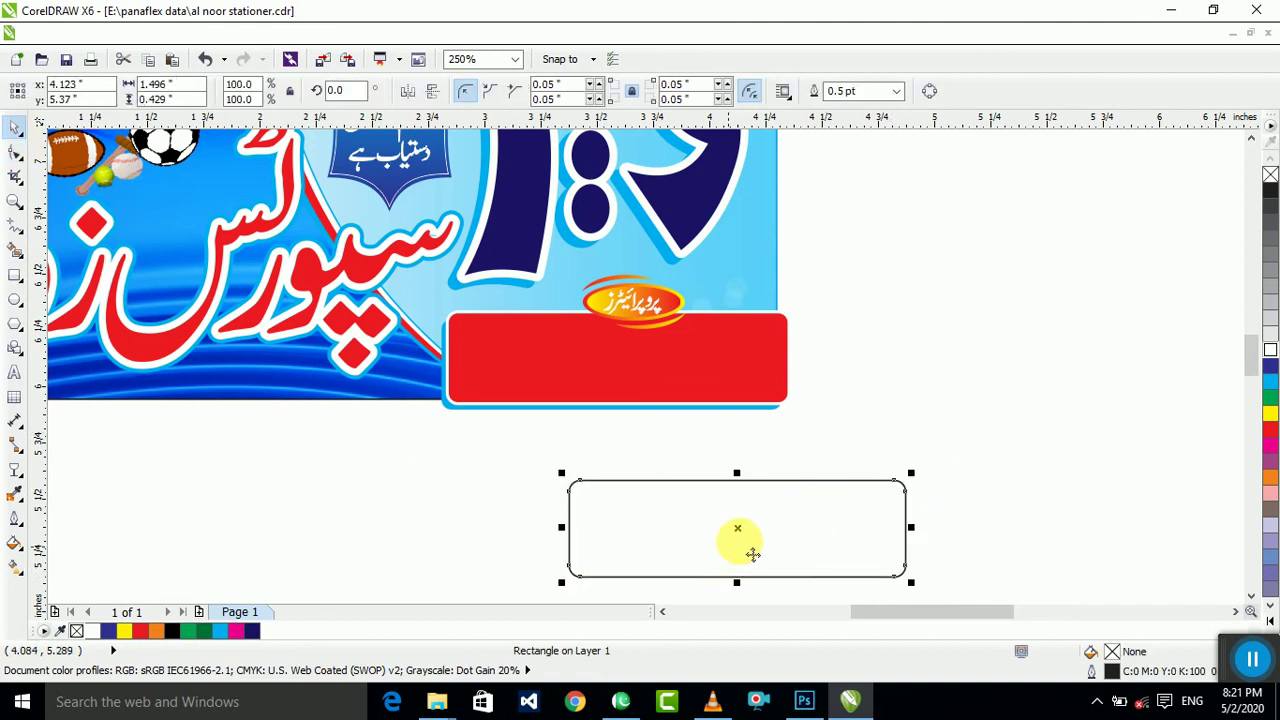
{"action": "key", "text": "Delete"}
Step: Fit the grouped red plate and oval label inside the new banner's lower-right corner, scaling it down slightly
{"action": "left_click_drag", "start_coordinate": [947, 276], "coordinate": [374, 430]}
{"action": "key", "text": "ctrl+g"}
{"action": "scroll", "coordinate": [600, 294], "scroll_direction": "up", "scroll_amount": 1}
{"action": "left_click_drag", "start_coordinate": [653, 363], "coordinate": [639, 362]}
{"action": "mouse_move", "coordinate": [658, 365]}
{"action": "left_mouse_down"}
{"action": "mouse_move", "coordinate": [643, 362]}
{"action": "mouse_move", "coordinate": [666, 365]}
{"action": "left_mouse_up"}
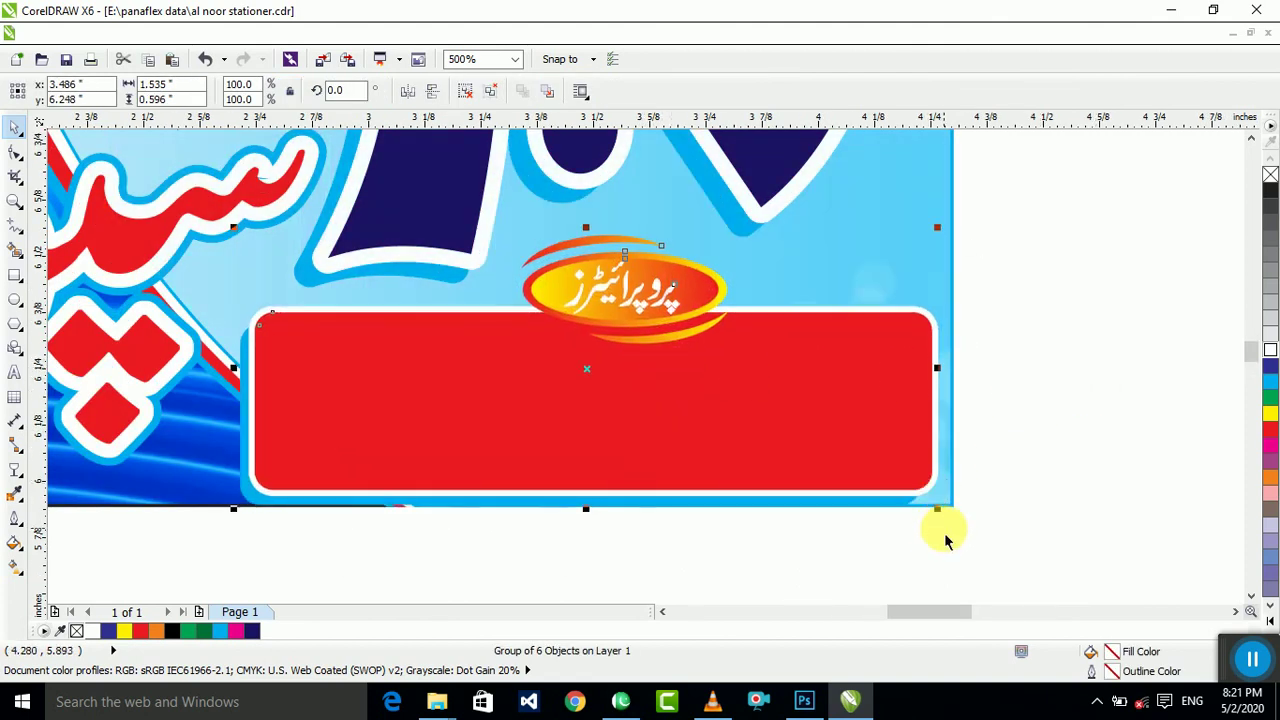
{"action": "scroll", "coordinate": [795, 443], "scroll_direction": "down", "scroll_amount": 2}
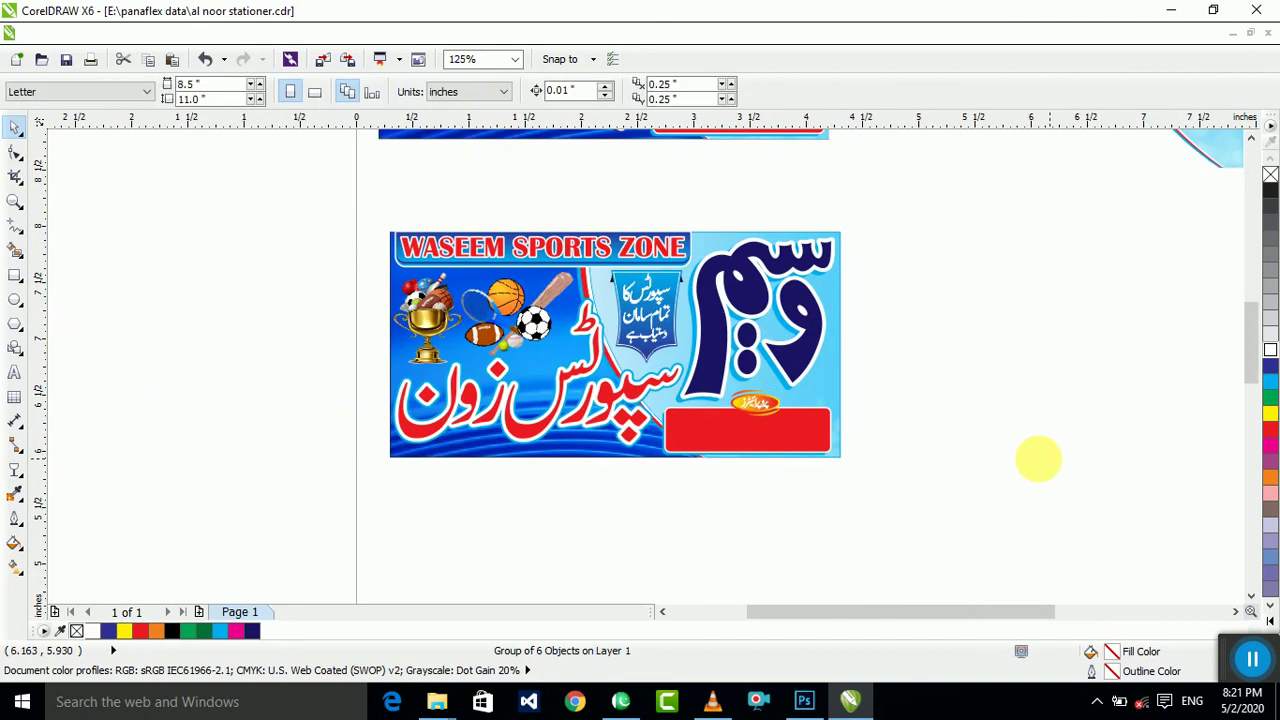
{"action": "scroll", "coordinate": [803, 450], "scroll_direction": "up", "scroll_amount": 2}
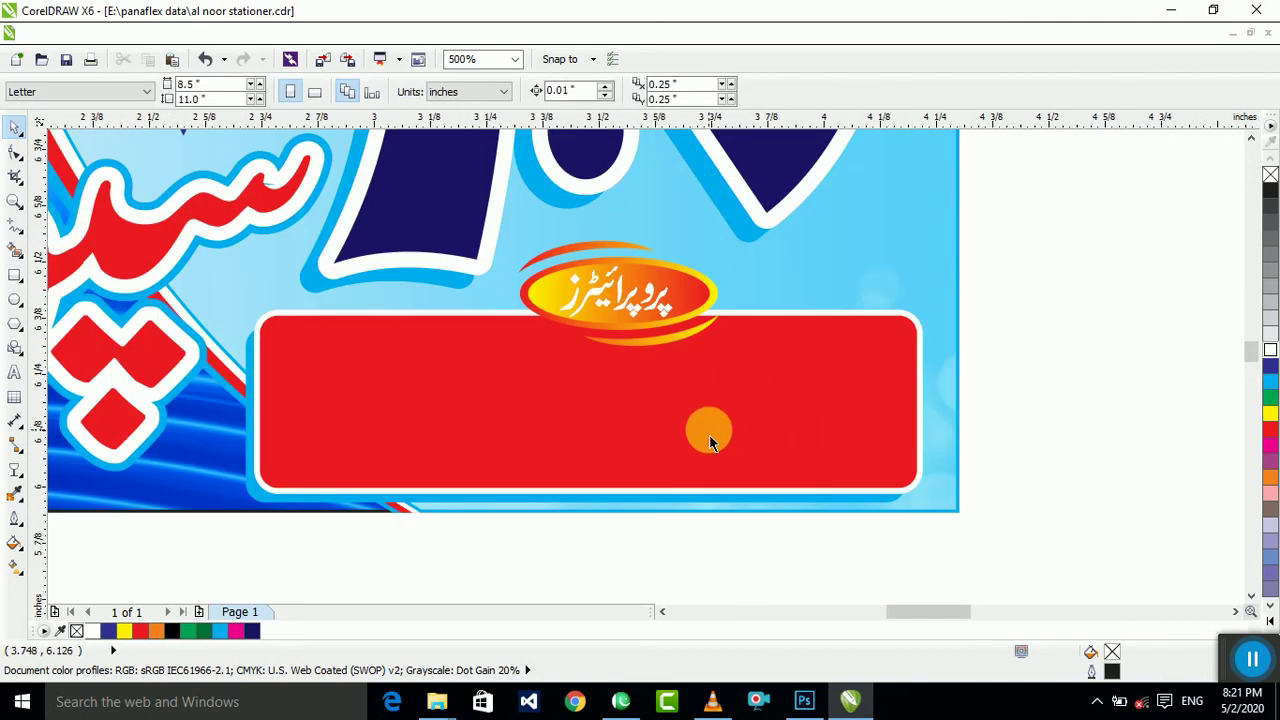
Step: Delete the nine leftover spare pieces beside the original banner
{"action": "scroll", "coordinate": [709, 441], "scroll_direction": "down", "scroll_amount": 3}
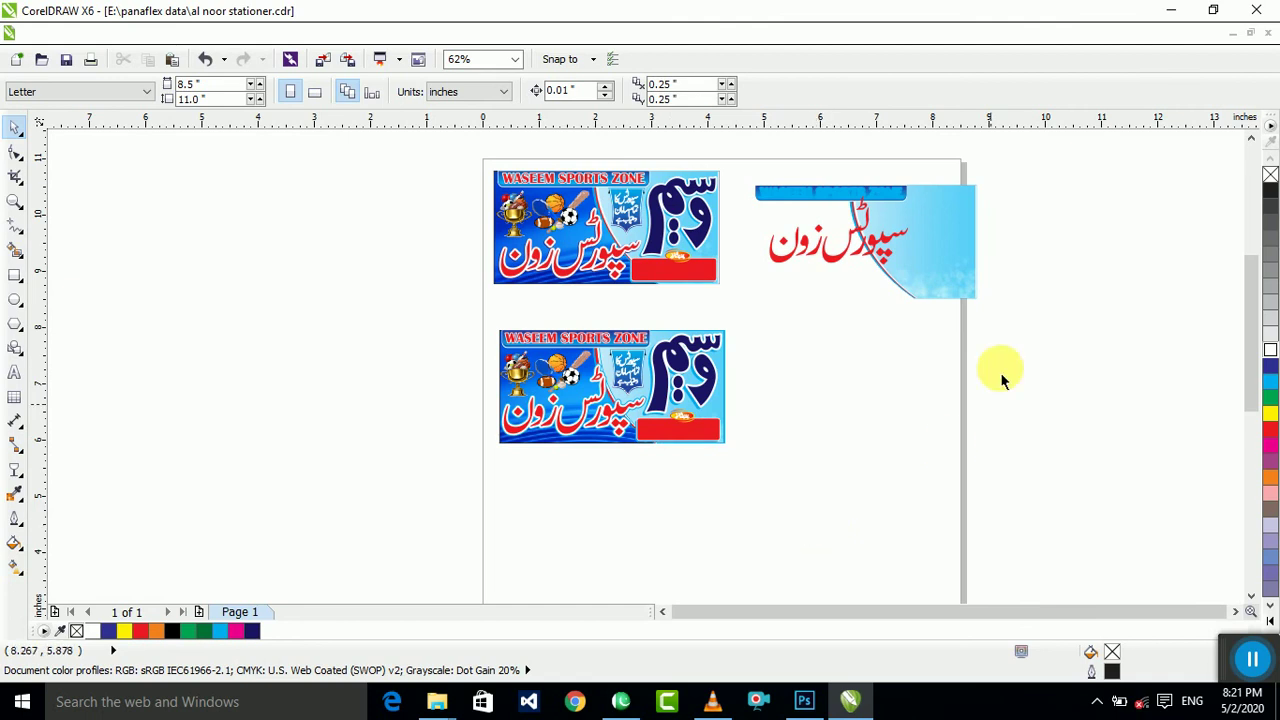
{"action": "left_click_drag", "start_coordinate": [1040, 176], "coordinate": [748, 308]}
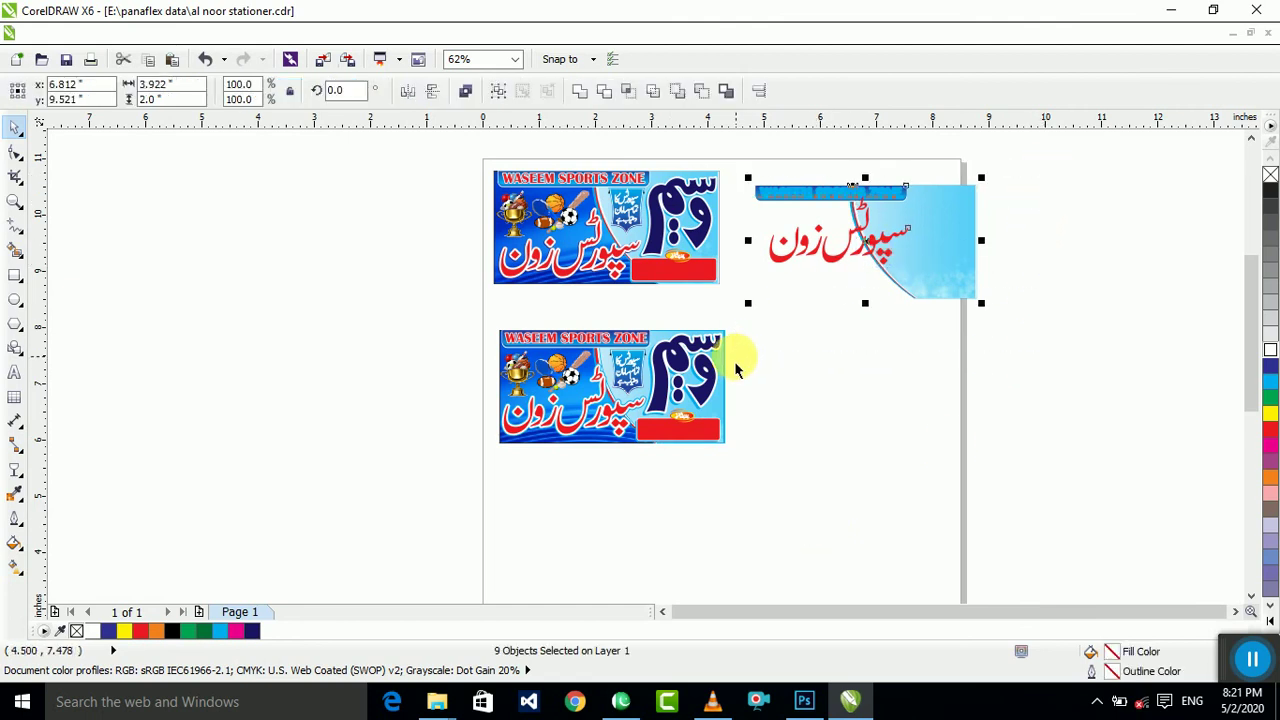
{"action": "key", "text": "Delete"}
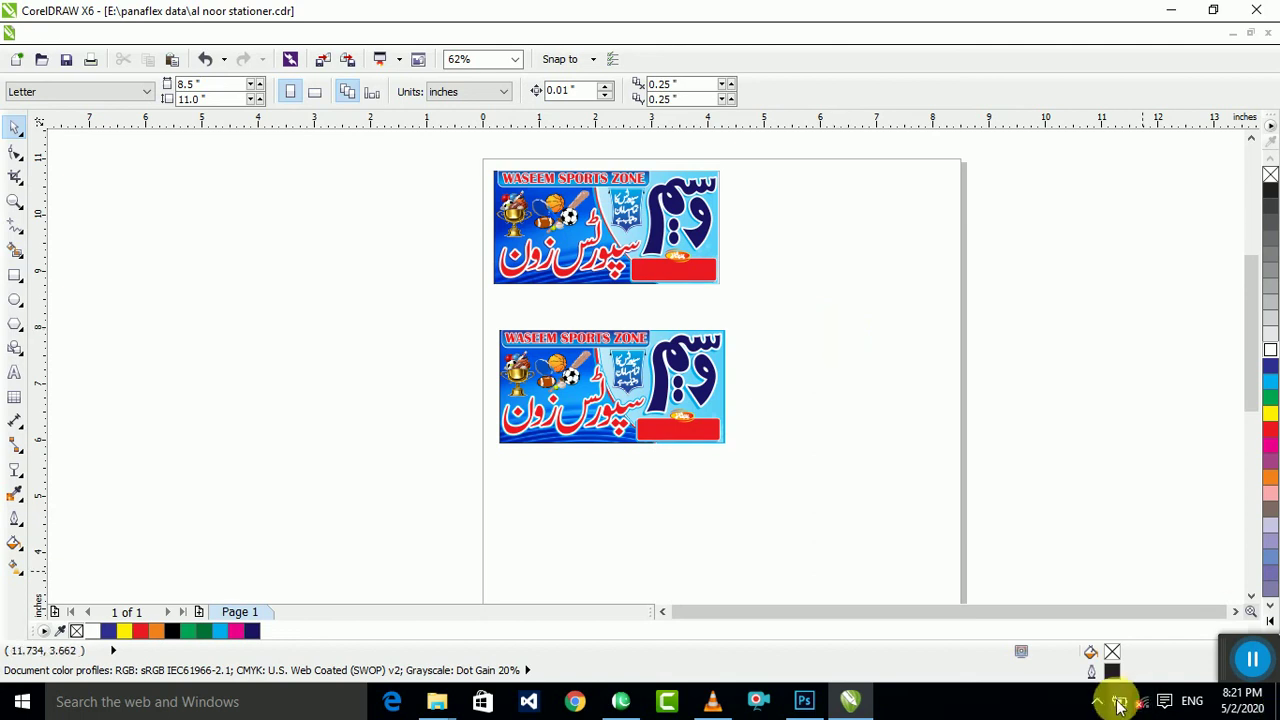
{"action": "left_click_drag", "start_coordinate": [1229, 672], "coordinate": [1100, 568]}
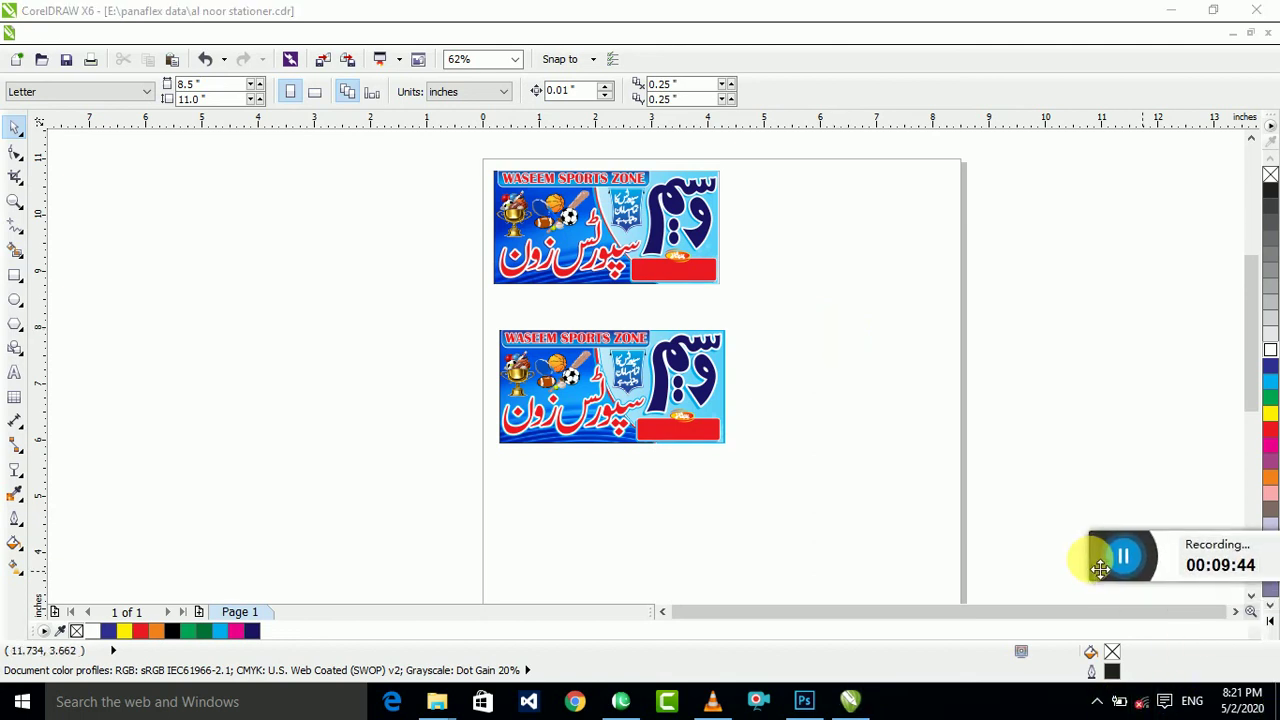